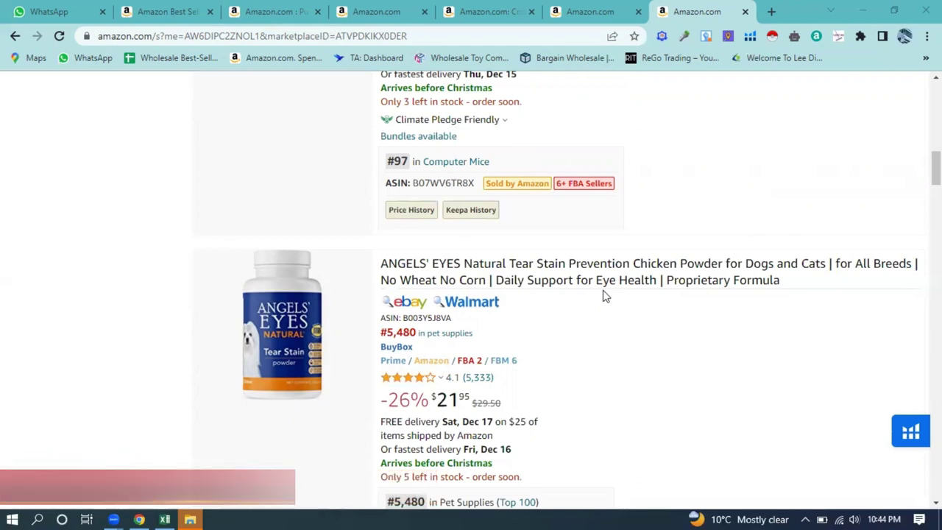
Step: Look over the seller's 13 storefront results on Amazon and compare them with the other open Amazon pages
scroll(582, 276, down, 8)
scroll(498, 242, up, 18)
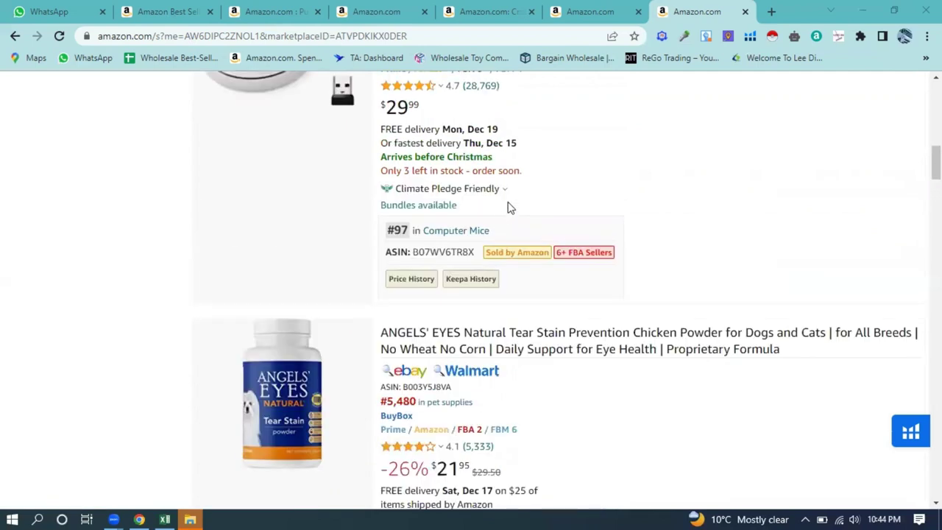
scroll(513, 192, up, 4)
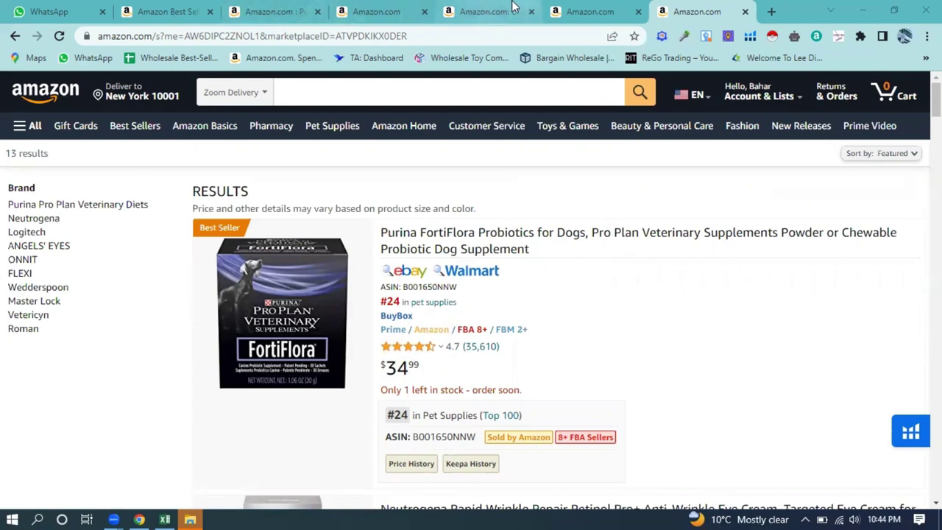
click(489, 11)
click(582, 7)
click(660, 12)
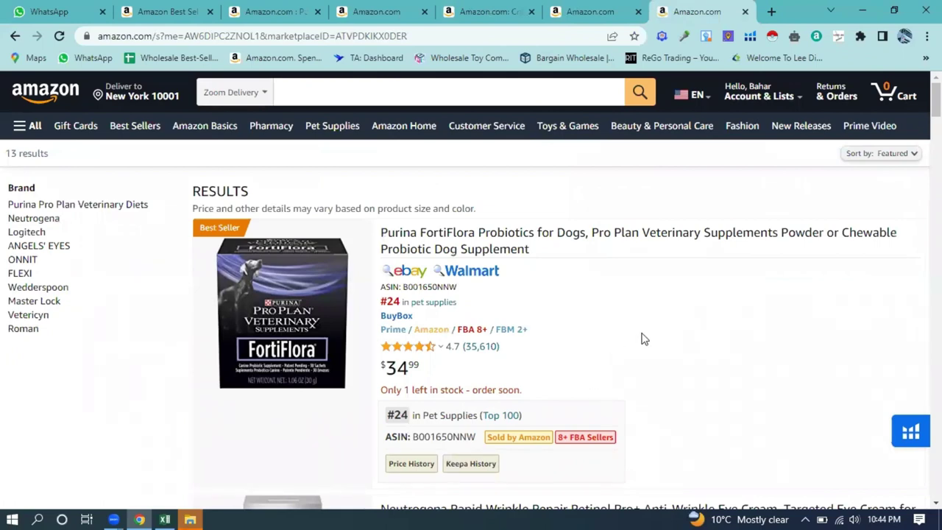
scroll(640, 338, down, 2)
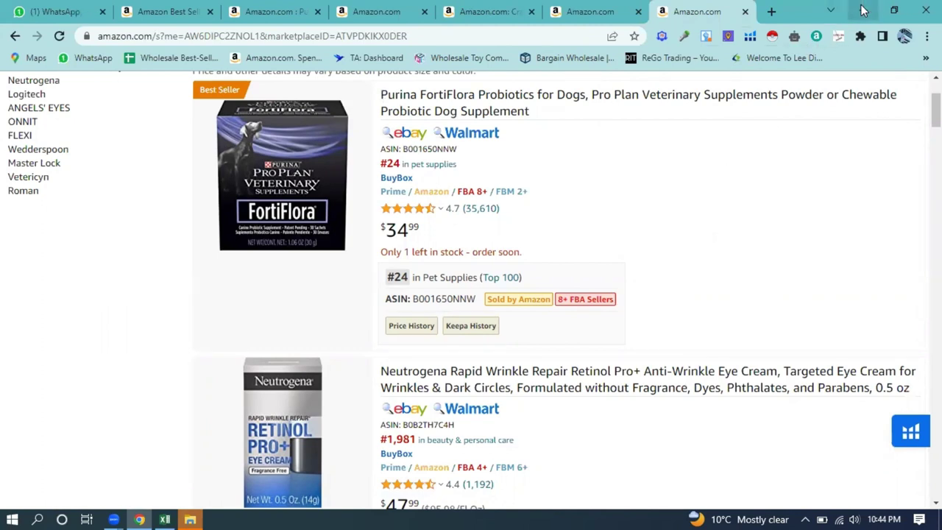
Step: Close the Zoom meeting recording folder and launch AnyDesk from the desktop
click(863, 9)
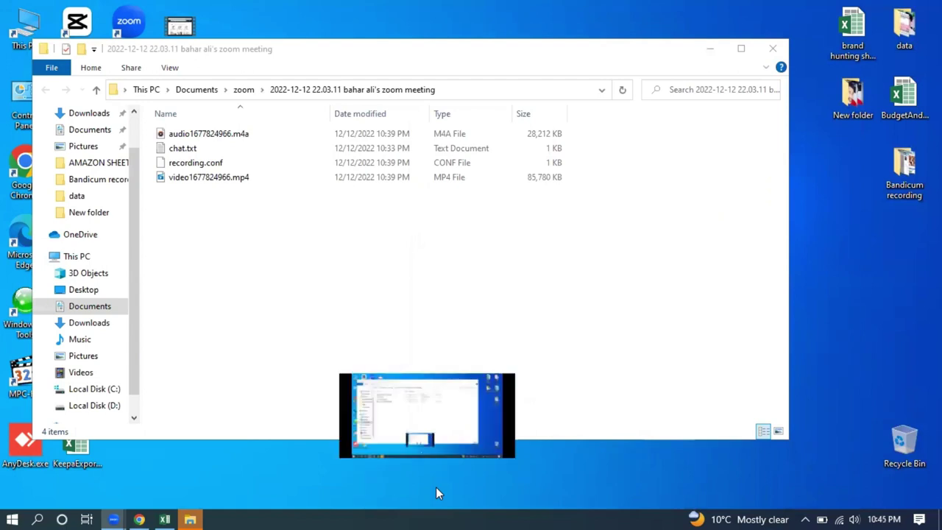
click(768, 53)
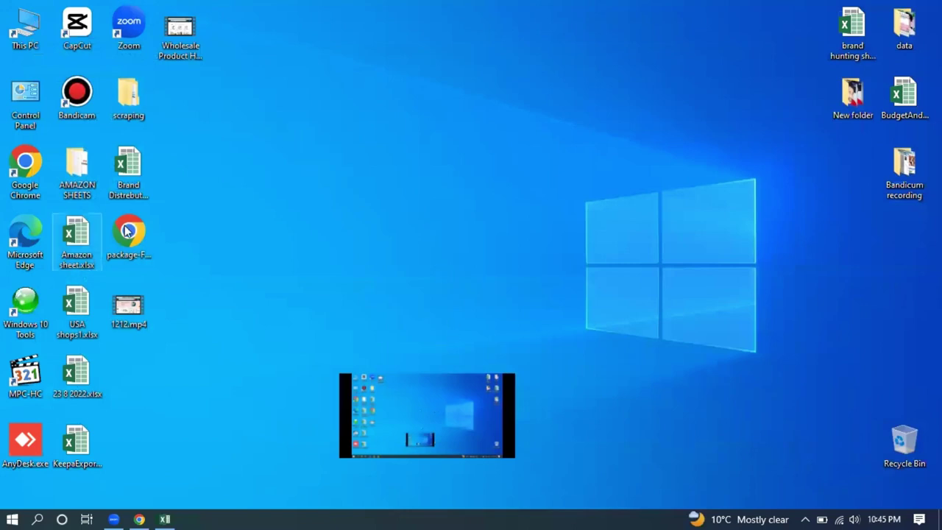
double_click(28, 445)
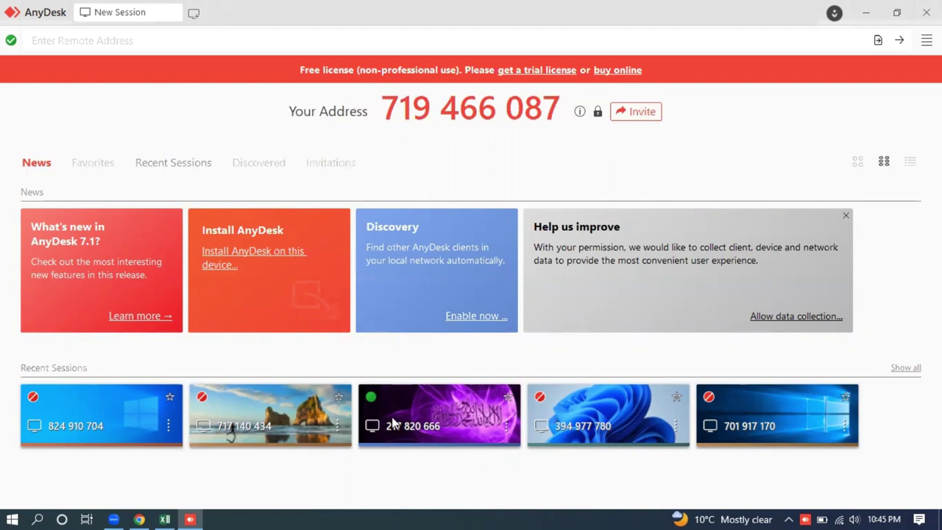
Step: Return to Chrome and open a new browser page beside the Amazon results
key(alt+Tab)
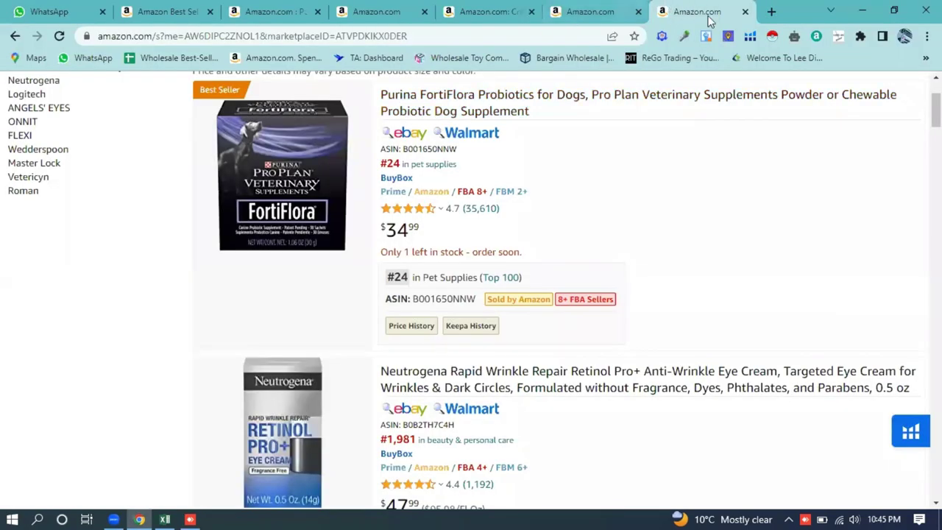
click(768, 9)
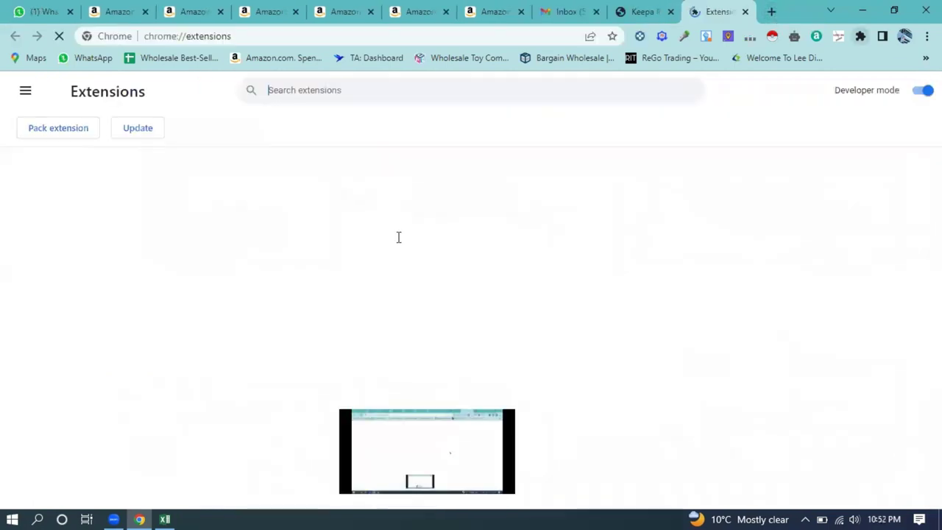
Step: Check the installed Chrome extensions, and close the Extensions, Keepa Professional and Gmail inbox pages
scroll(735, 289, down, 2)
scroll(792, 220, up, 4)
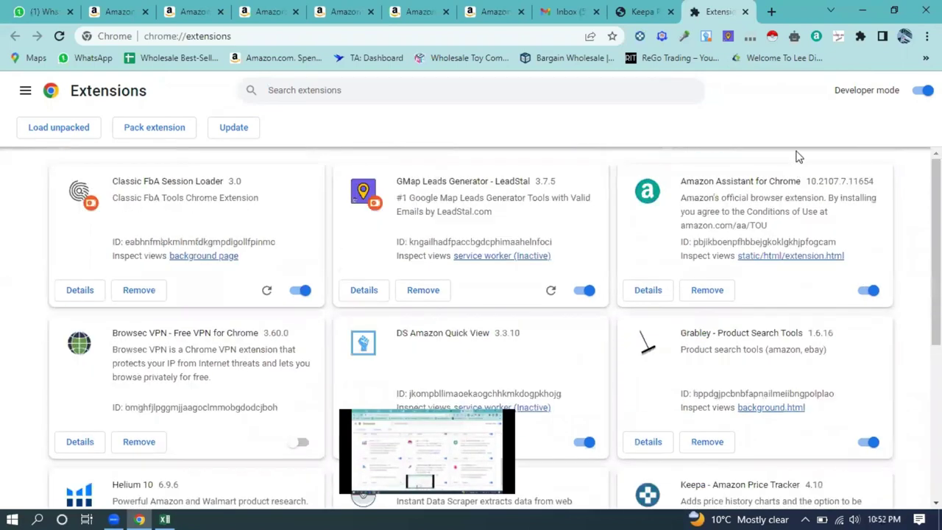
click(746, 12)
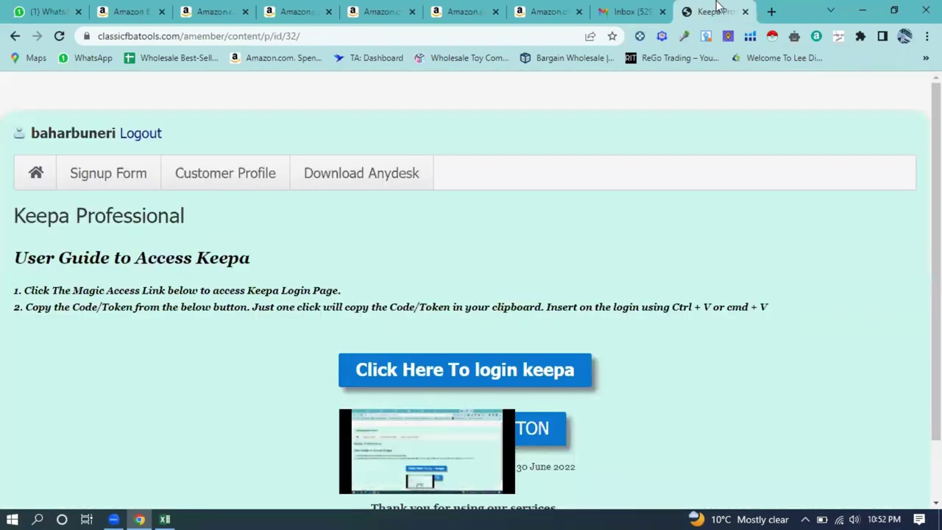
click(743, 11)
click(727, 12)
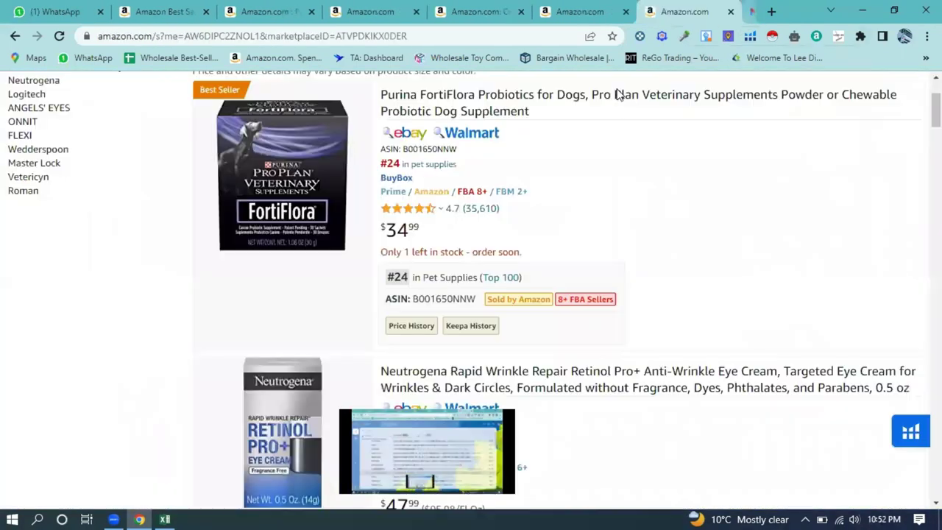
Step: Switch from the storefront results to the Crayola Bathtub Fingerpaint product page and bring its Keepa price history graph into view
scroll(559, 206, up, 2)
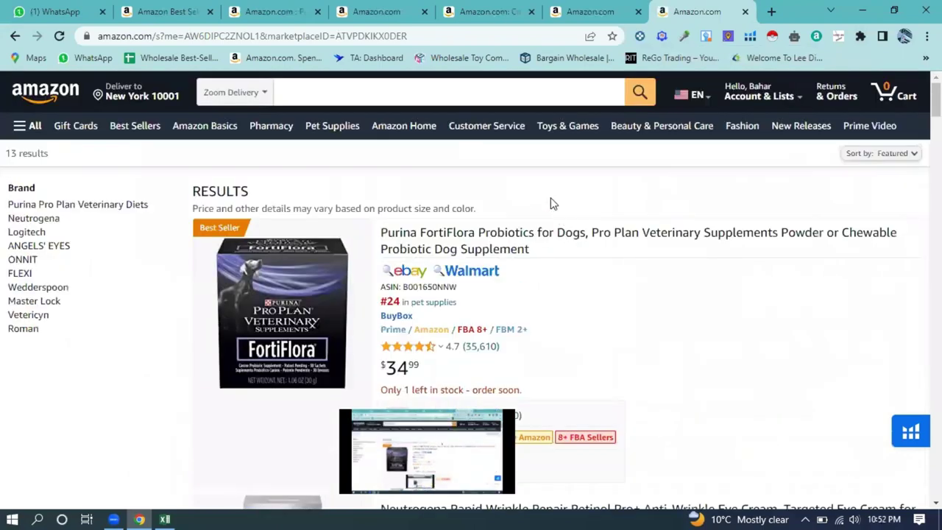
scroll(552, 204, down, 6)
scroll(515, 199, down, 3)
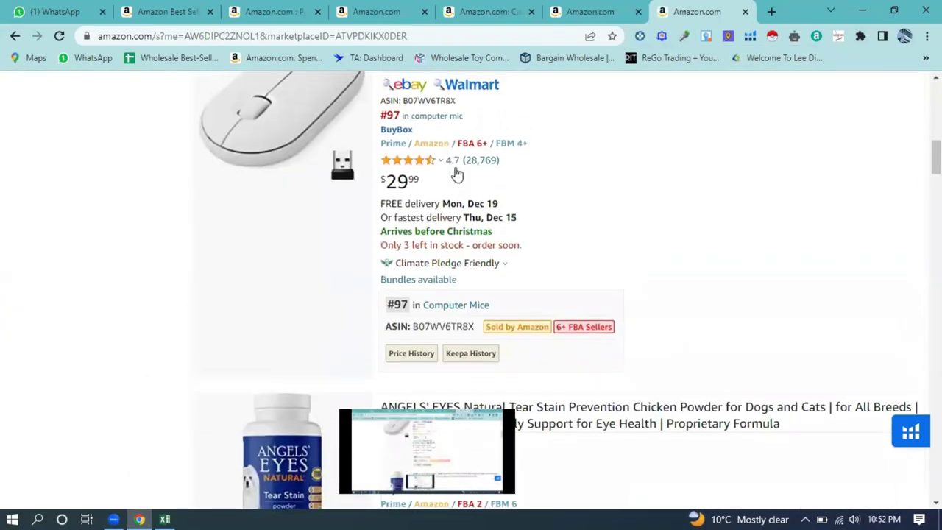
scroll(456, 173, up, 5)
click(485, 12)
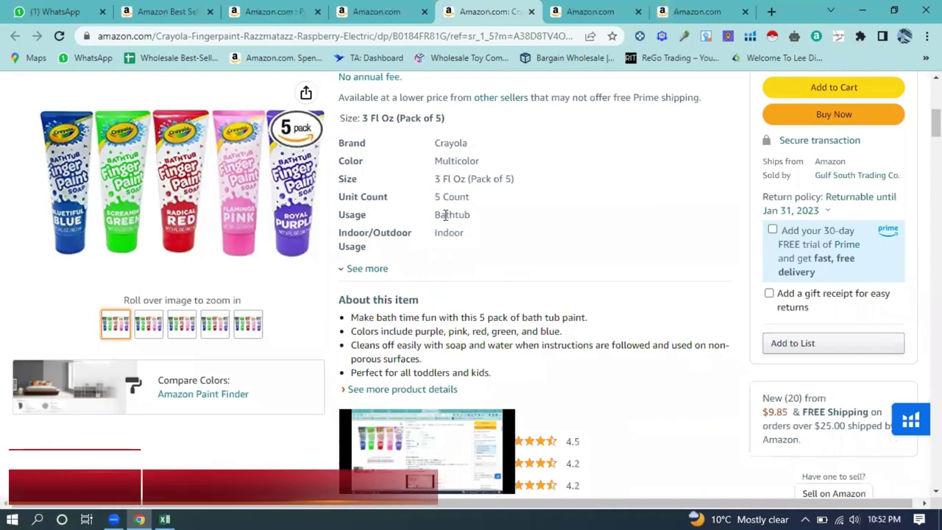
scroll(441, 212, down, 4)
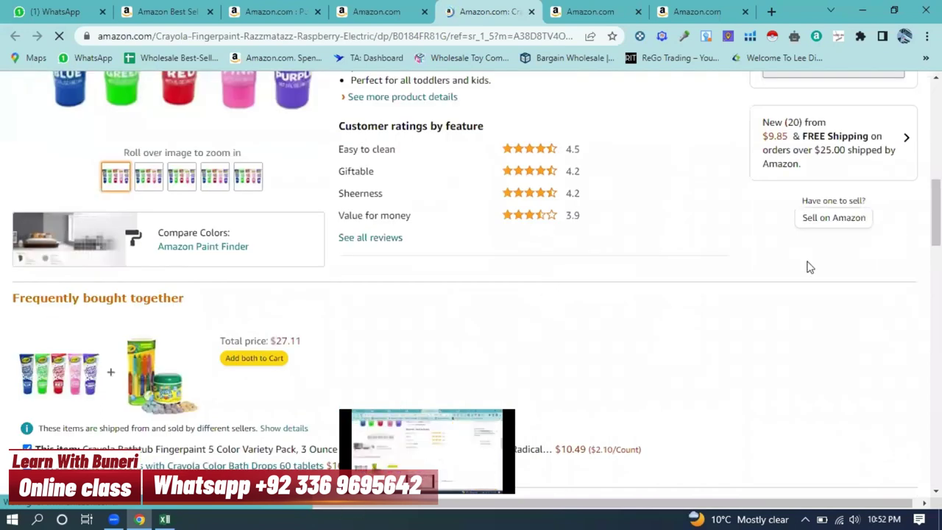
scroll(810, 268, down, 1)
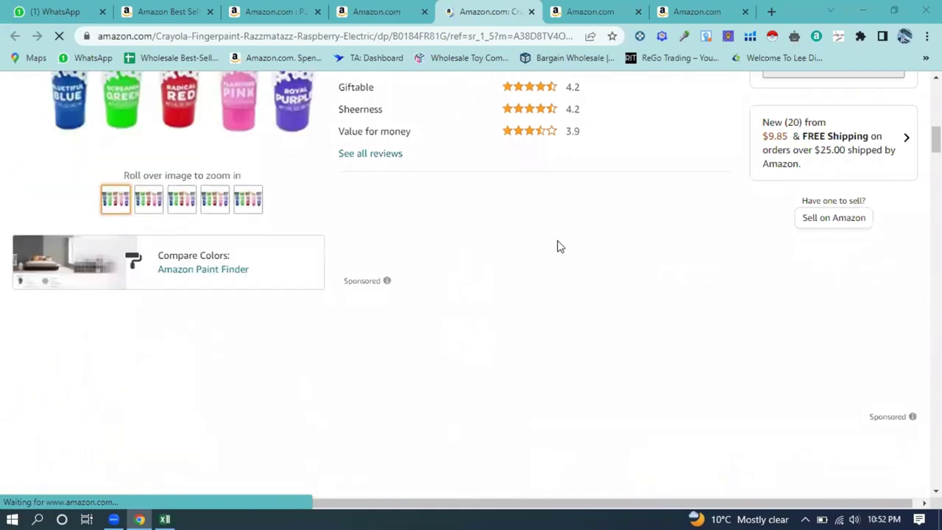
scroll(446, 304, down, 3)
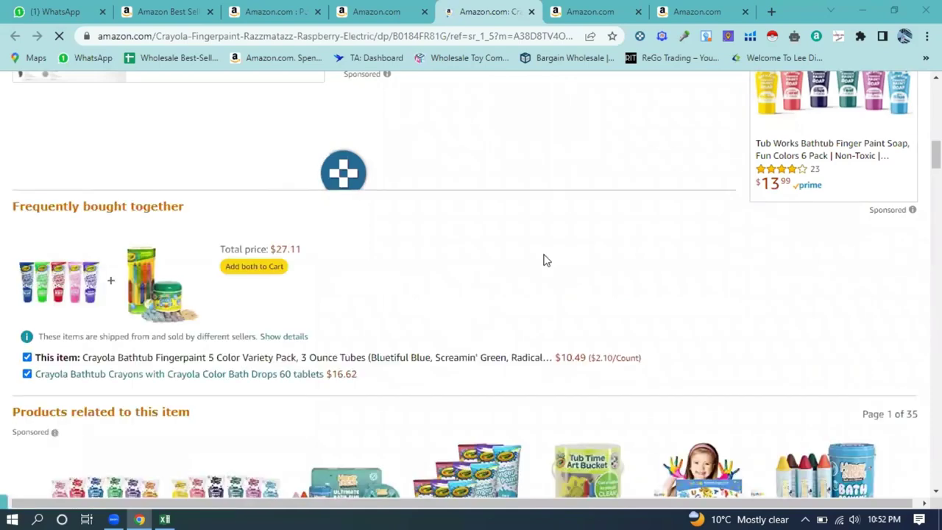
scroll(434, 265, up, 2)
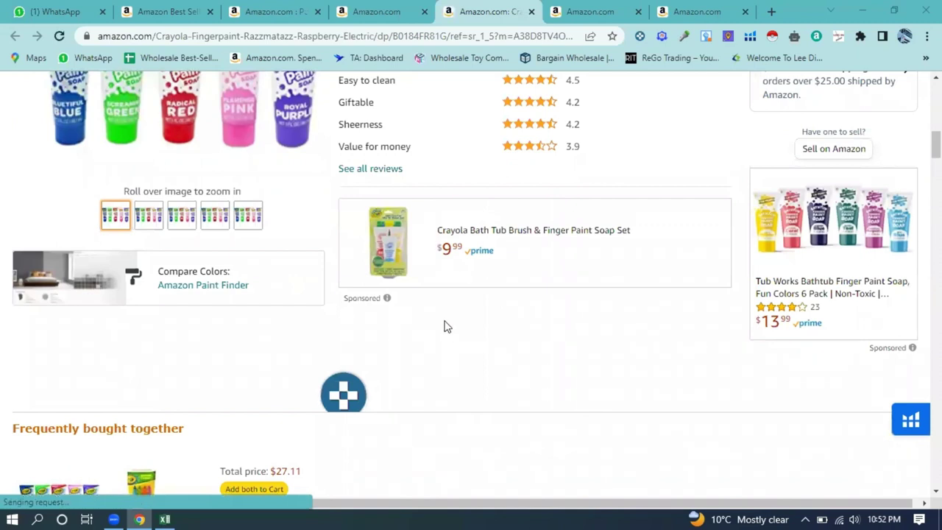
scroll(464, 276, down, 2)
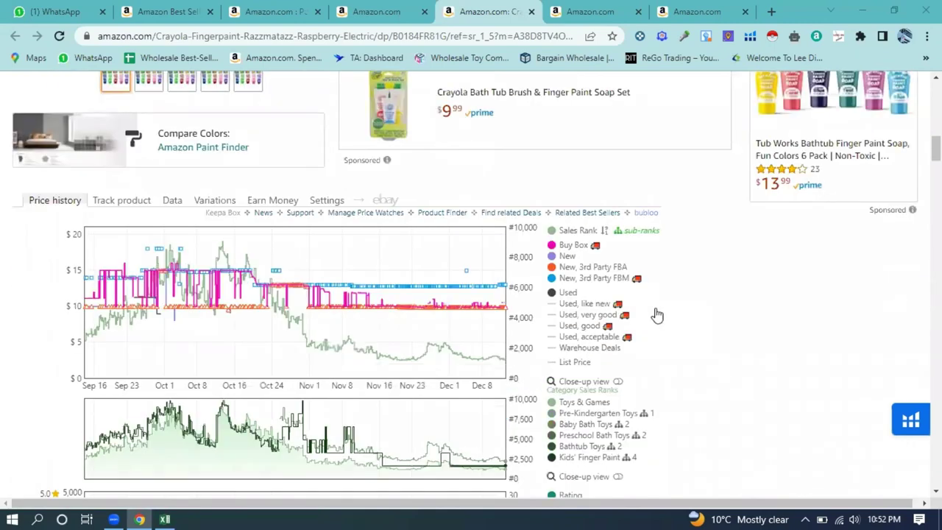
Step: Inspect the Buy Box series in the Keepa price graph, and toggle the List Price series on and off
mouse_move(573, 247)
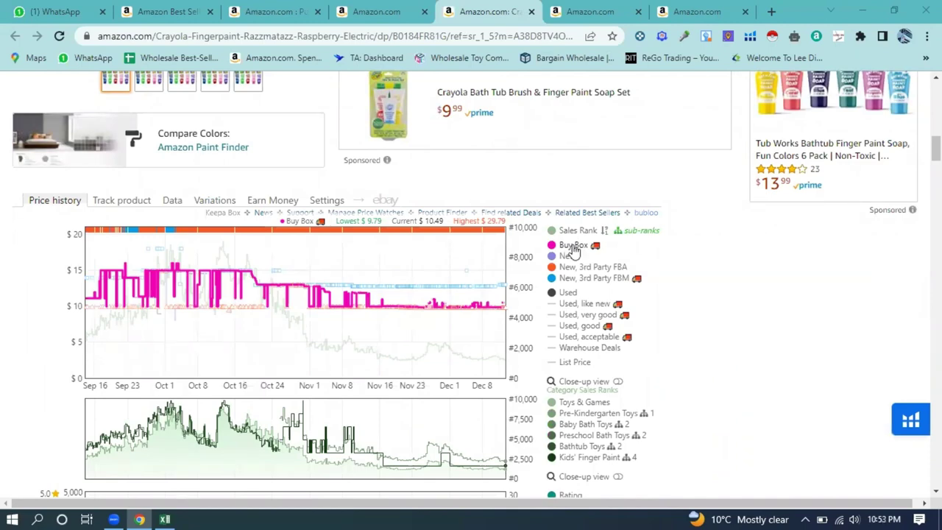
click(563, 362)
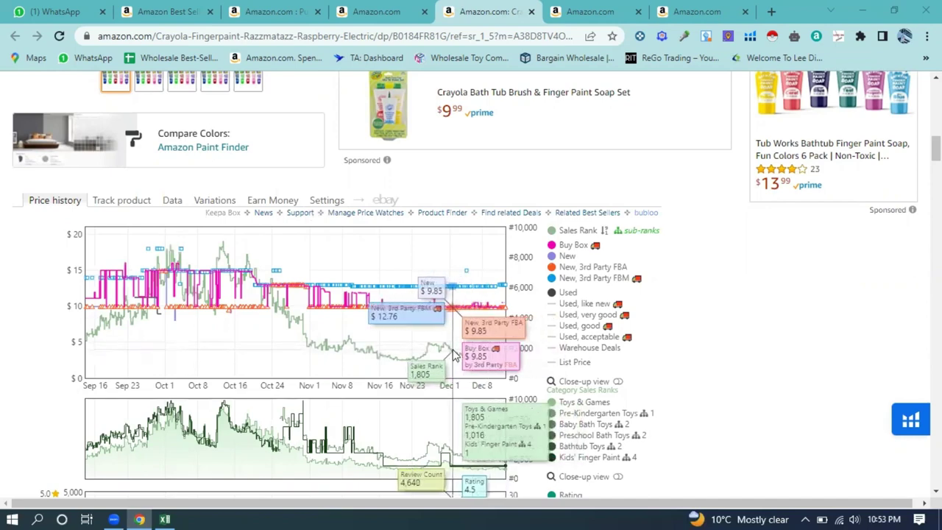
click(553, 365)
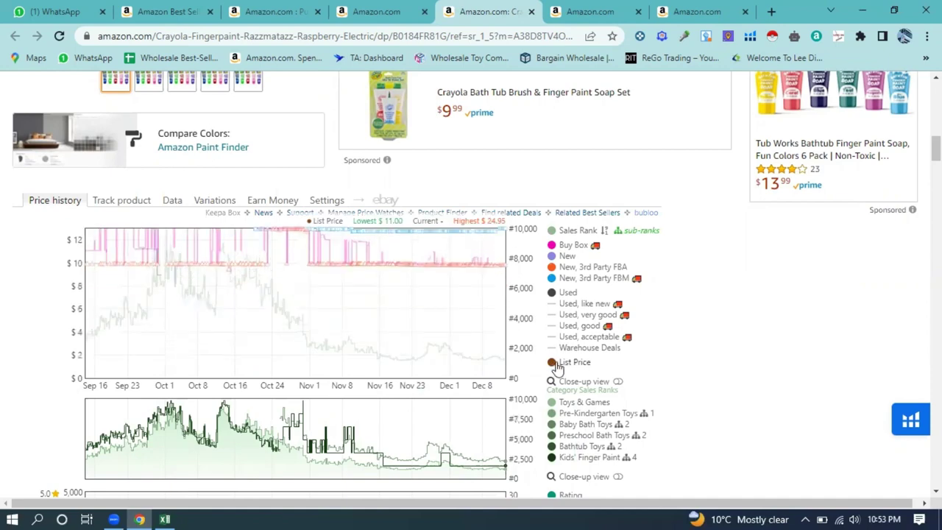
click(553, 365)
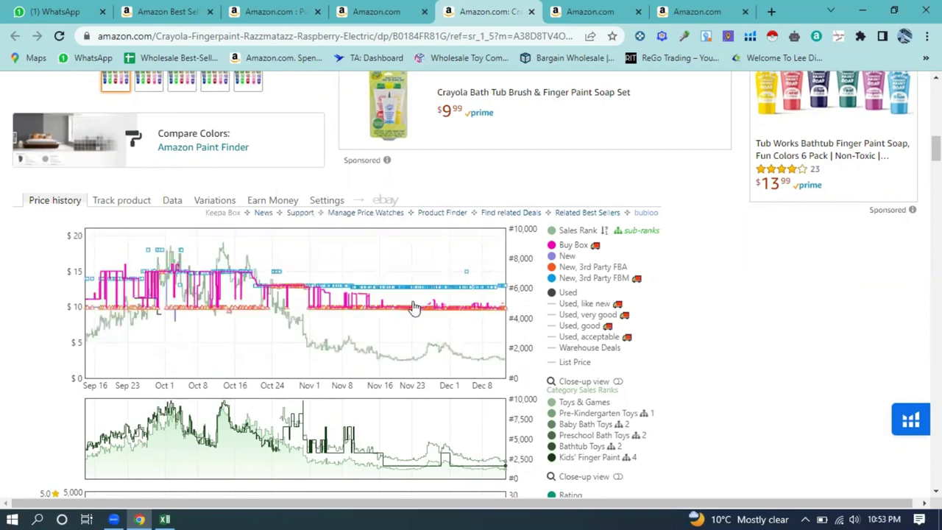
Step: Check the offer counts and sales ranks under the Keepa graph, and open the product's detailed Keepa data
scroll(551, 289, down, 5)
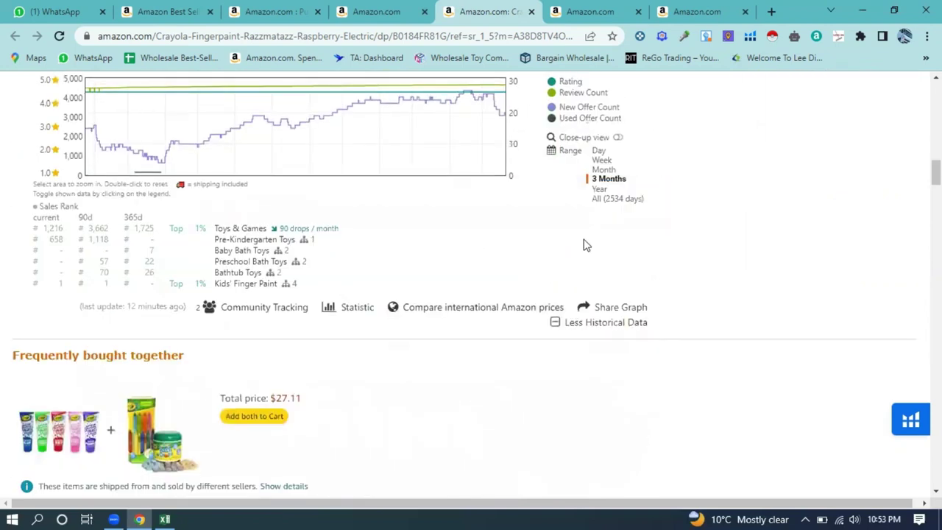
scroll(584, 244, up, 1)
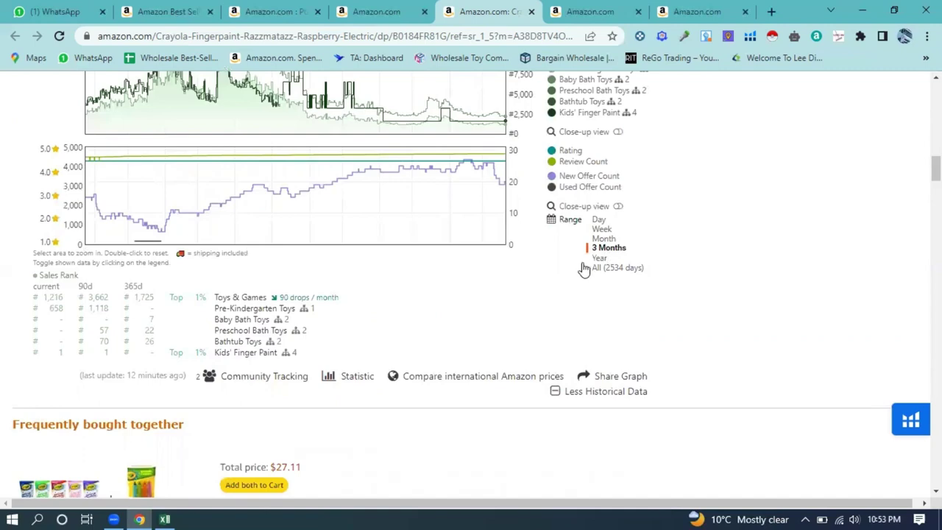
scroll(584, 266, up, 8)
scroll(441, 285, down, 4)
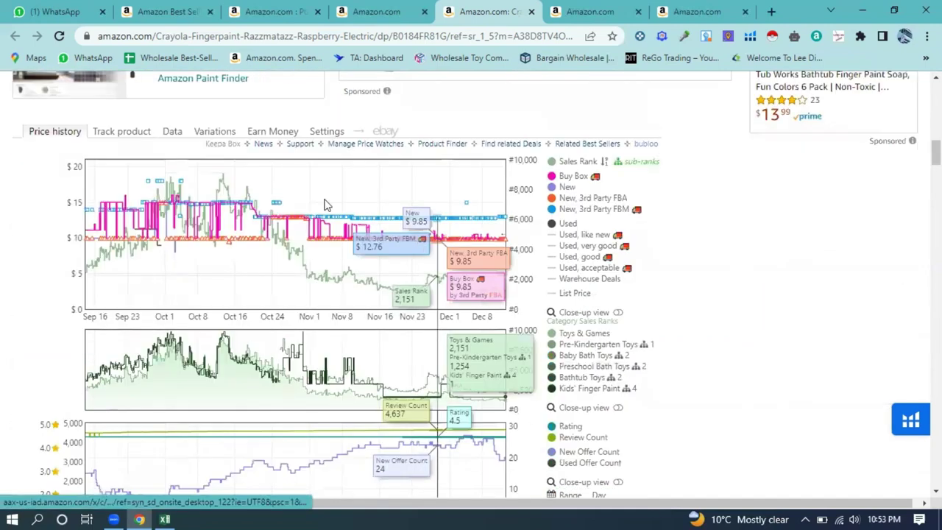
click(172, 132)
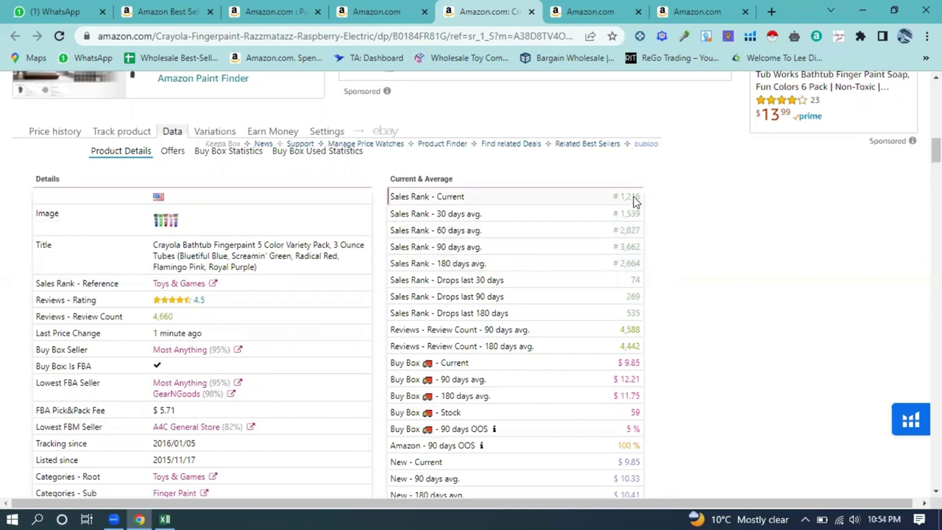
Step: Open the Keepa offers table and examine each seller's price, stock, units sold and stock history
click(178, 151)
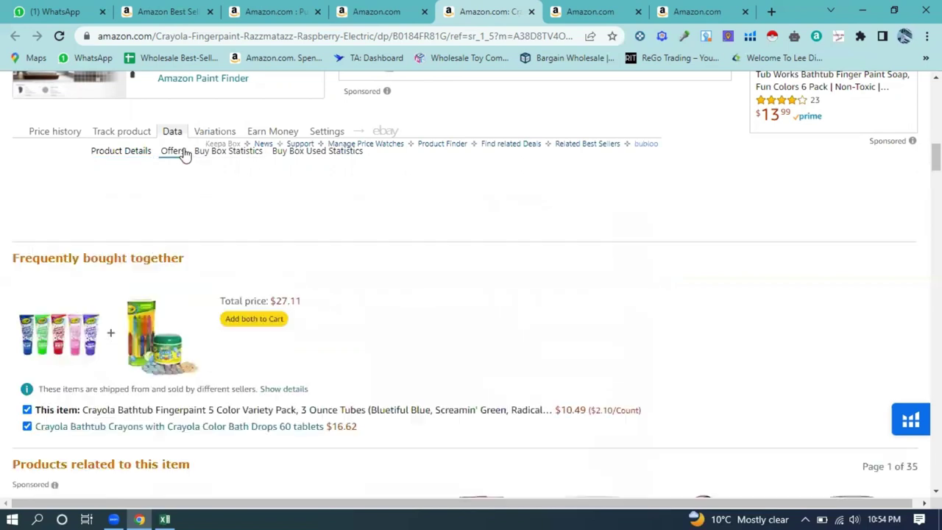
scroll(523, 280, down, 10)
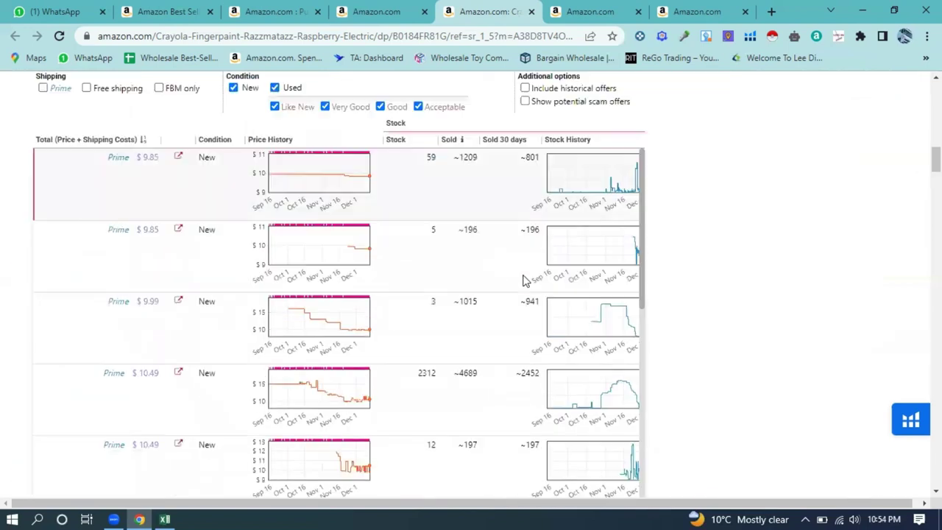
scroll(511, 391, down, 2)
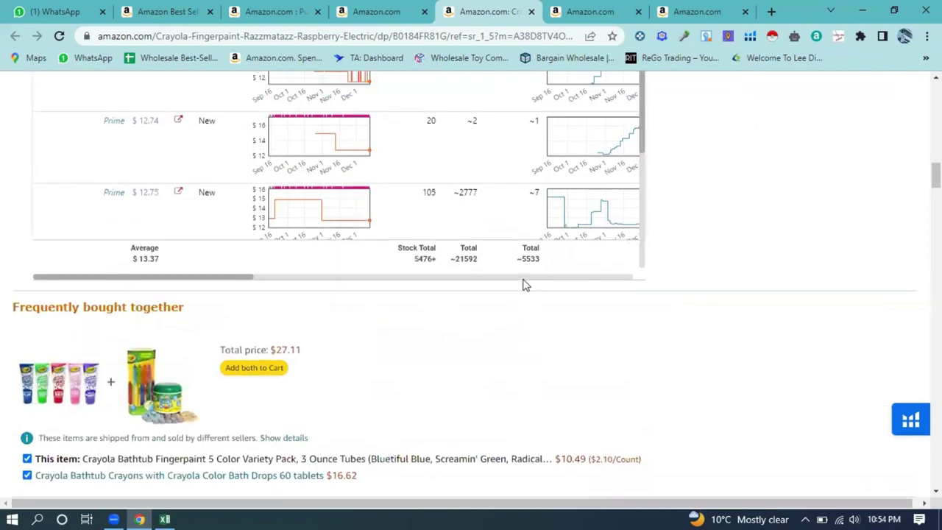
scroll(524, 284, up, 2)
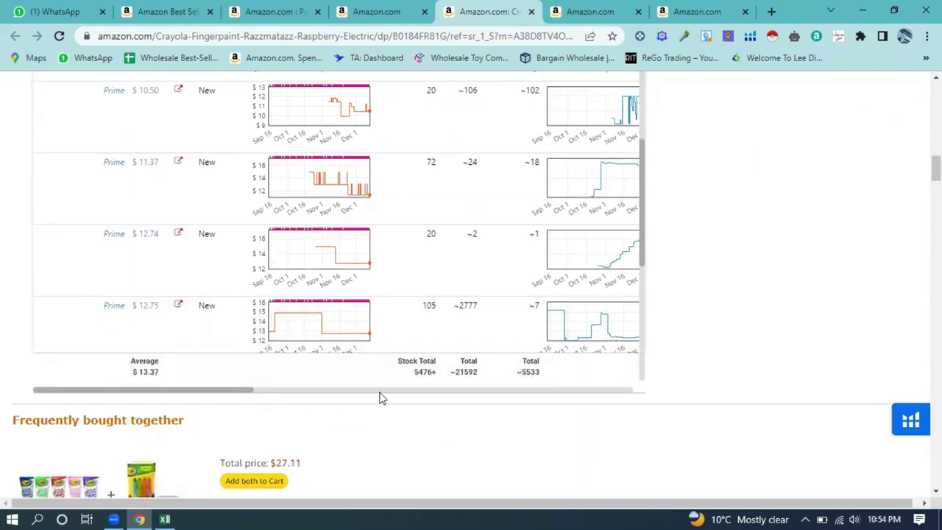
drag(252, 391, 273, 389)
scroll(397, 294, up, 6)
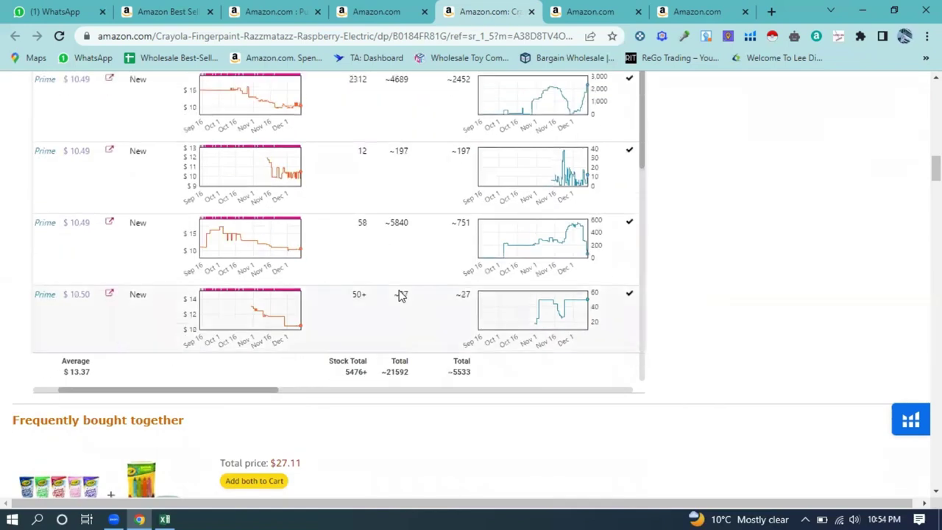
scroll(399, 294, up, 4)
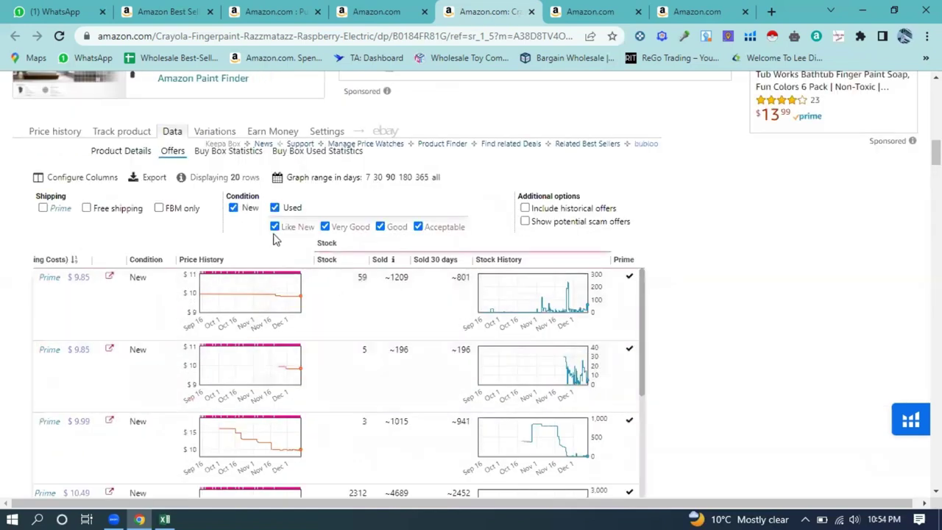
Step: Open the Buy Box Statistics to review each seller's share of the New Buy Box
click(229, 153)
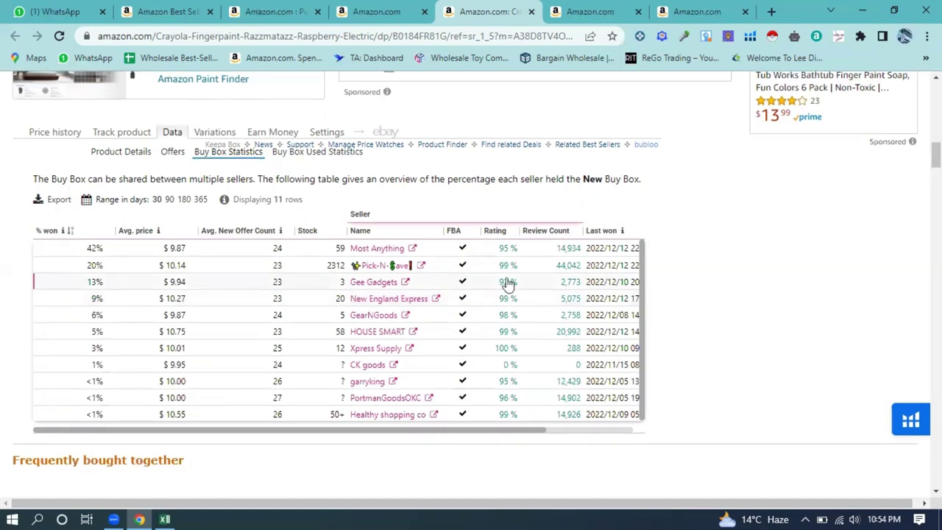
Step: Compare the fingerpaint listing's price and details with the sellers' shares and average prices in the Buy Box Statistics
scroll(504, 284, up, 10)
scroll(472, 263, up, 3)
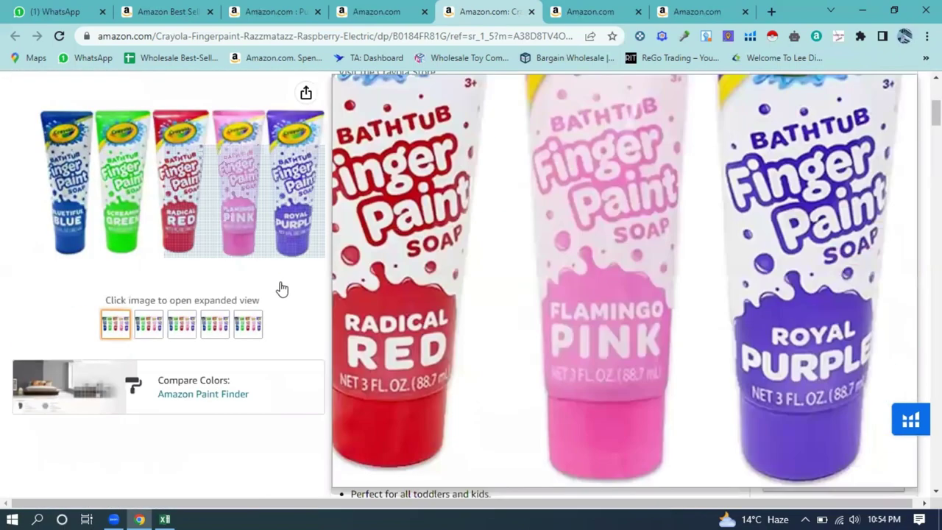
scroll(448, 319, down, 12)
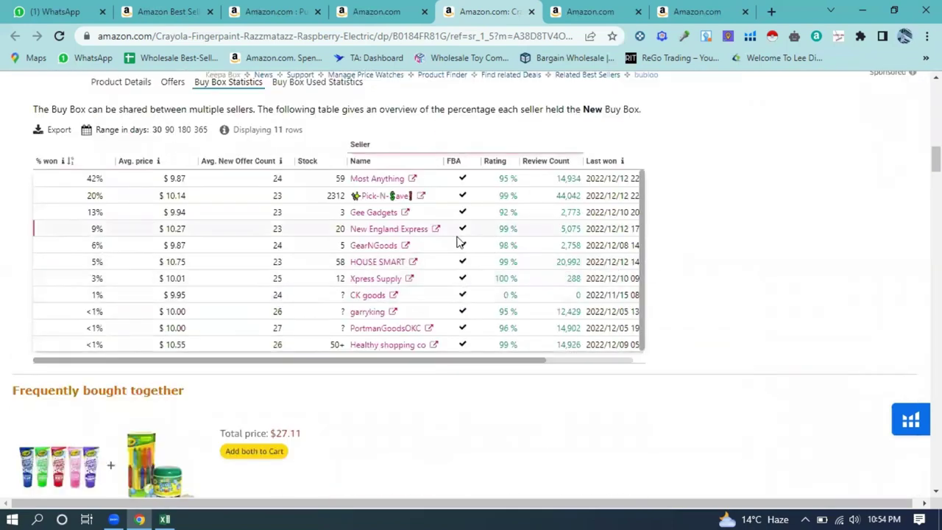
scroll(442, 250, up, 2)
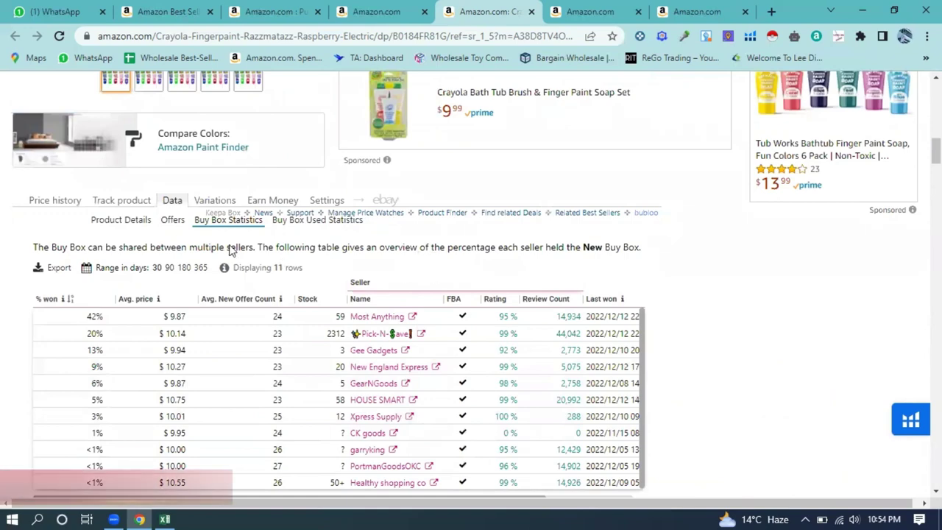
scroll(372, 245, up, 1)
scroll(372, 247, up, 7)
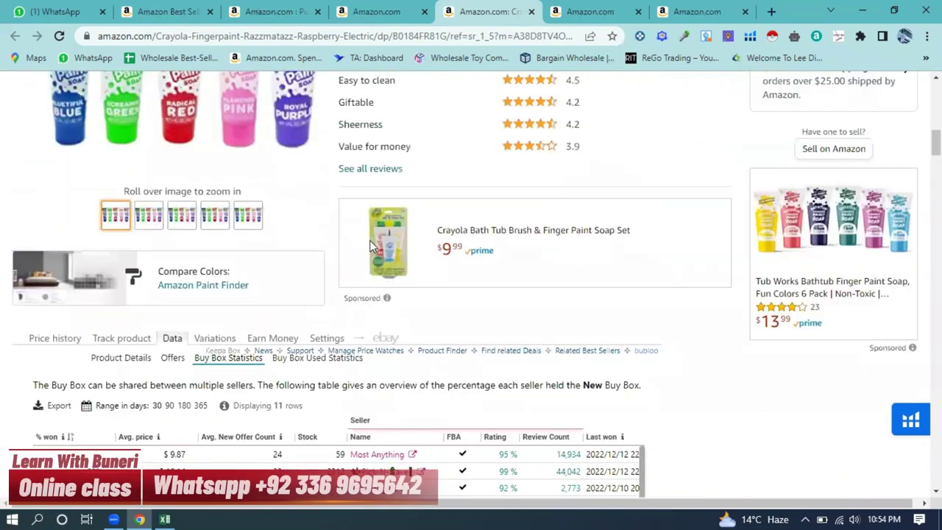
scroll(443, 243, up, 1)
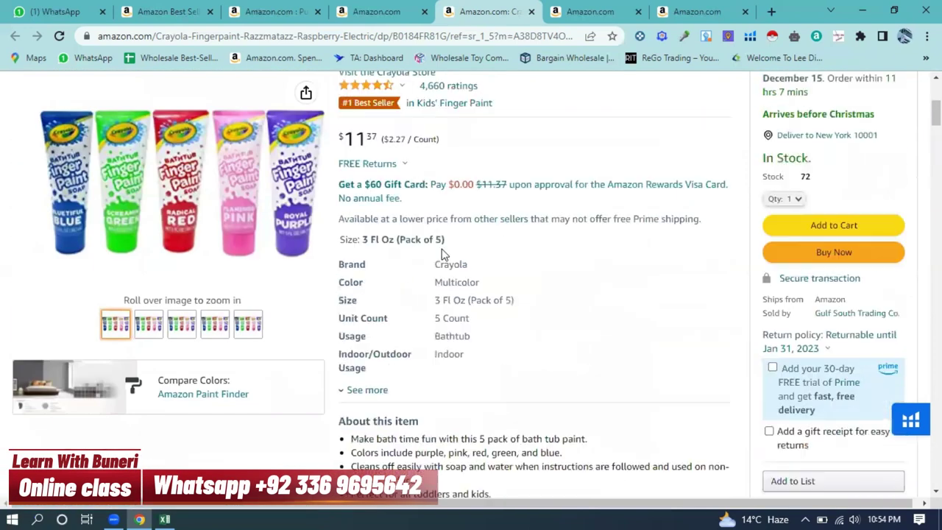
scroll(423, 265, down, 10)
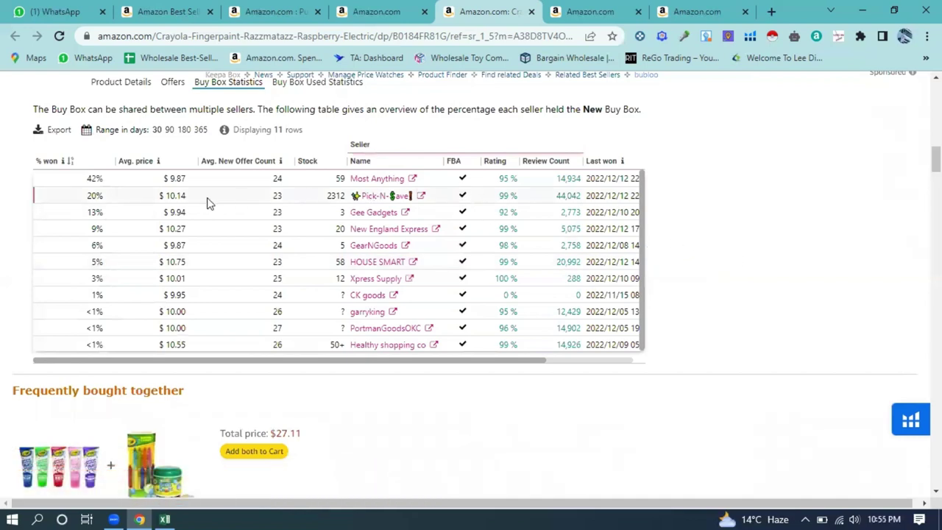
Step: Reopen the Keepa offers table and review all sellers' prices, stock, sold units and the totals at its end
scroll(209, 203, up, 2)
click(175, 220)
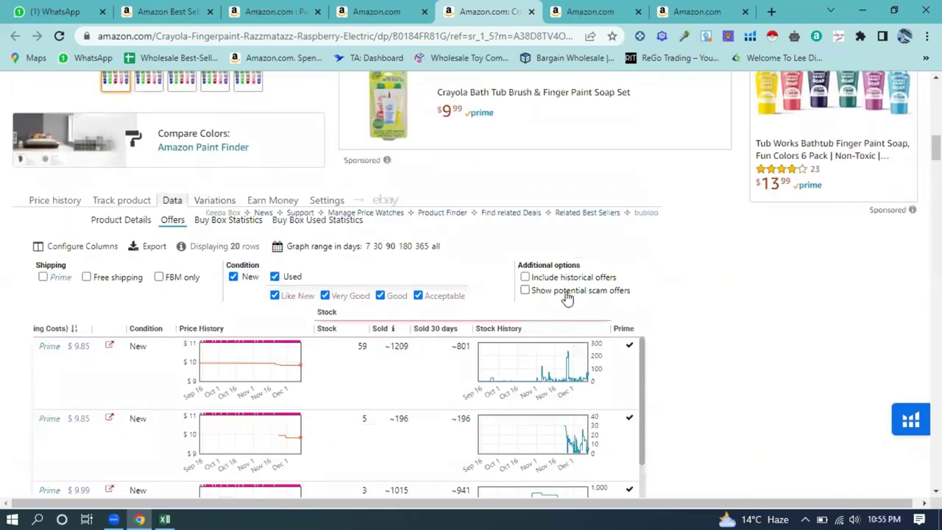
scroll(523, 319, down, 6)
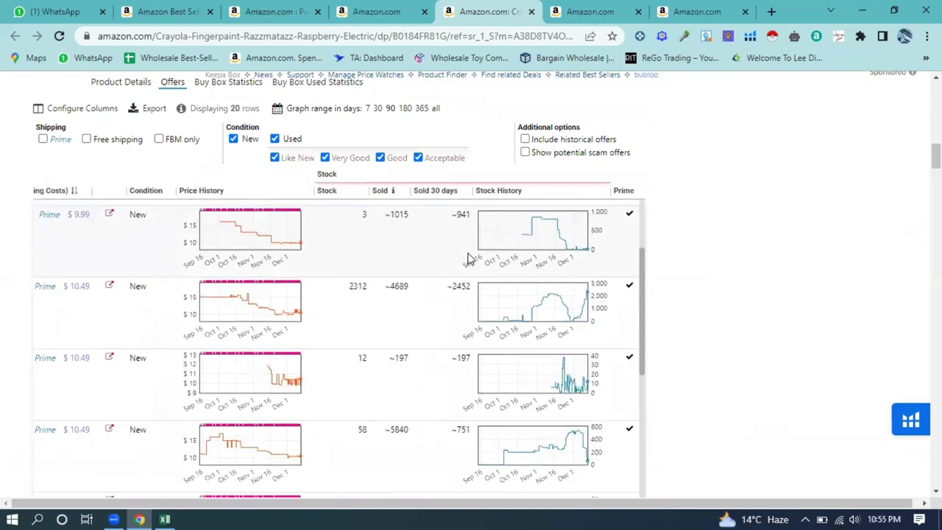
scroll(464, 270, down, 10)
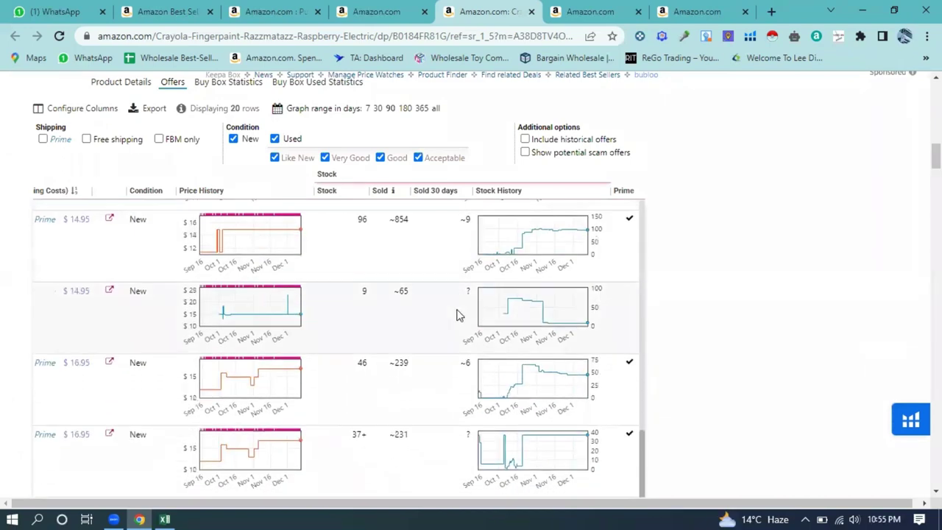
scroll(505, 333, down, 2)
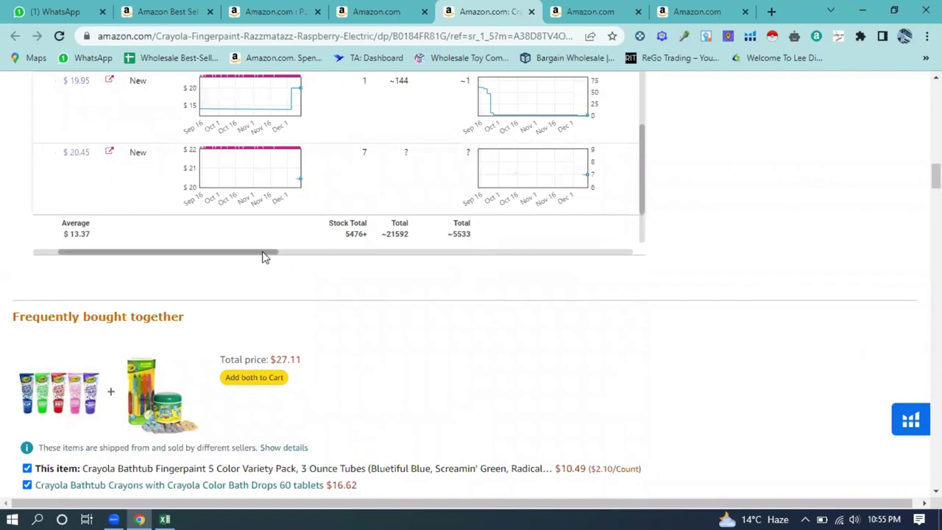
drag(265, 257, 228, 268)
scroll(252, 214, up, 10)
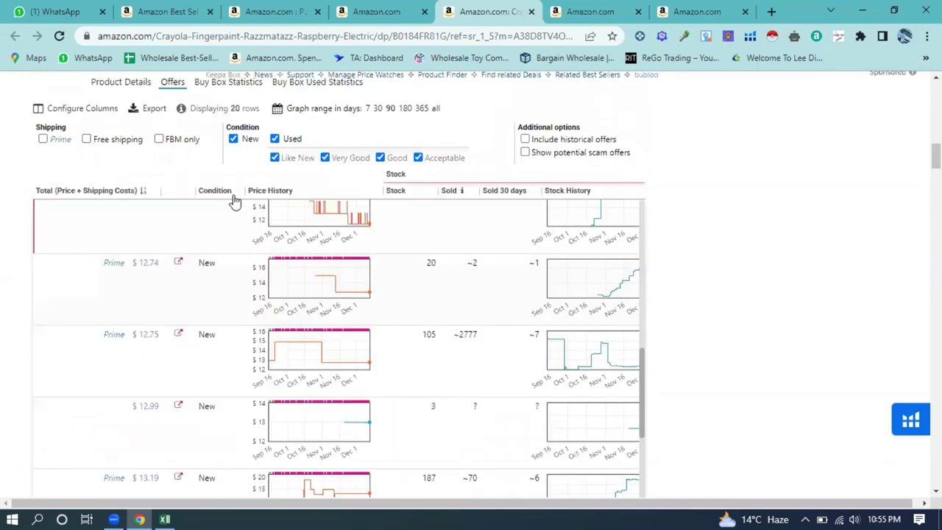
scroll(254, 200, up, 2)
Step: Return to the Buy Box Statistics and check the sellers' win percentages and average prices against the product listing
click(231, 288)
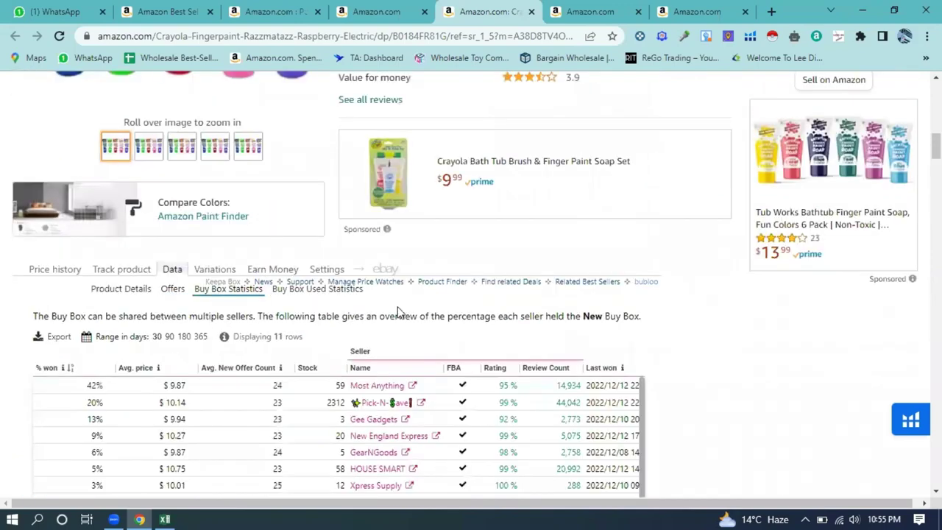
scroll(441, 307, down, 1)
scroll(450, 308, down, 2)
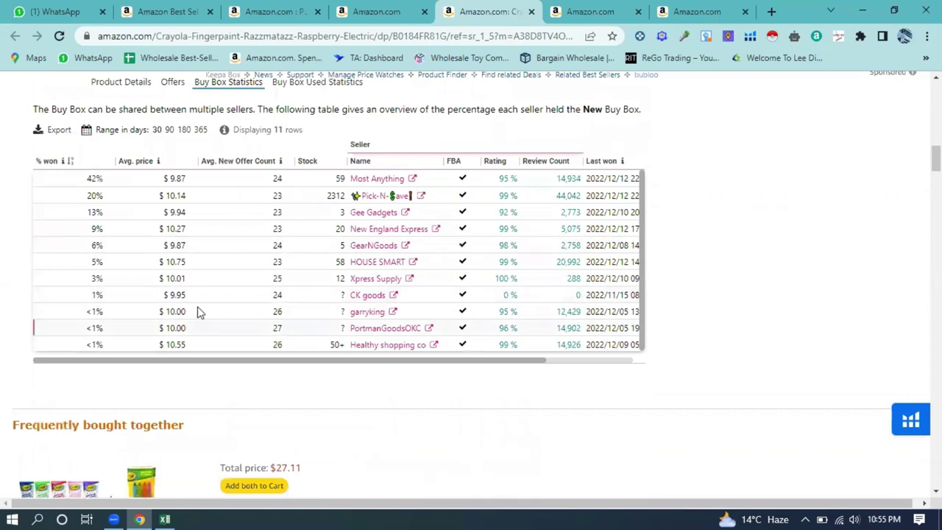
scroll(375, 227, up, 5)
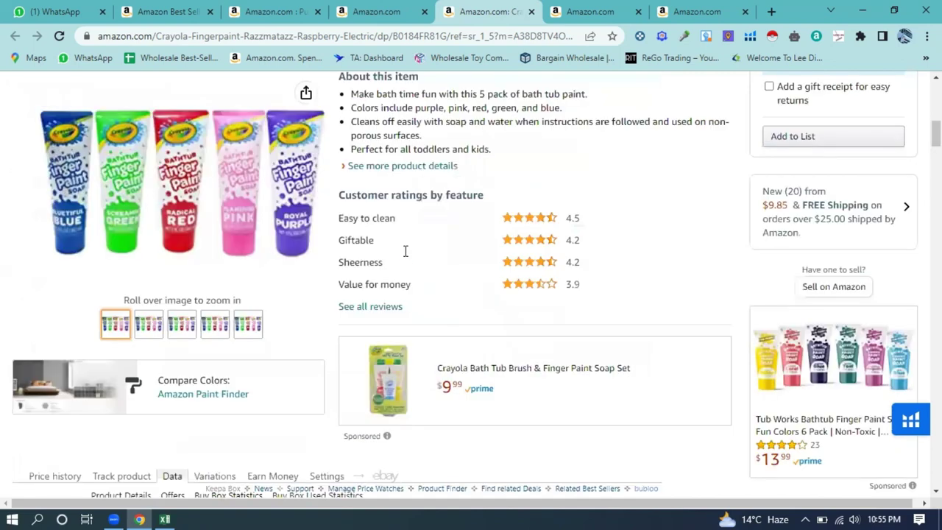
scroll(354, 268, up, 5)
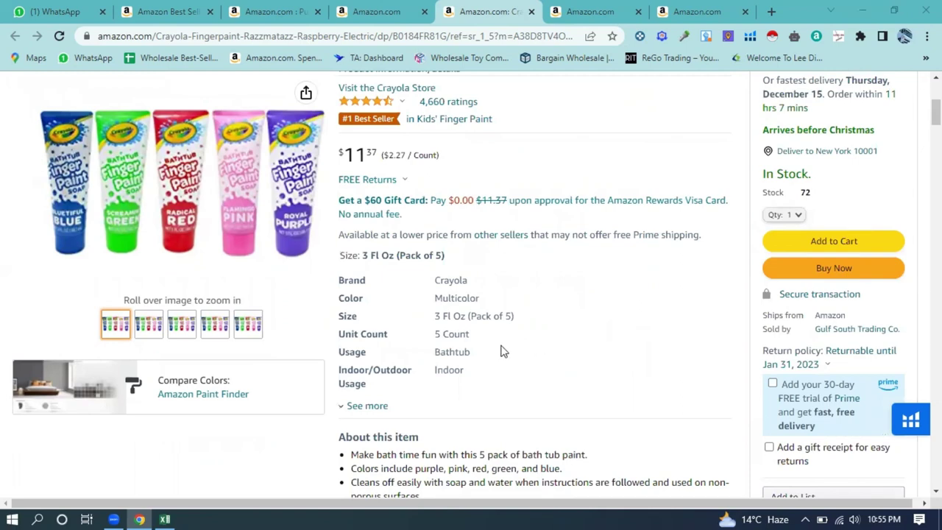
scroll(406, 323, down, 10)
scroll(397, 294, up, 5)
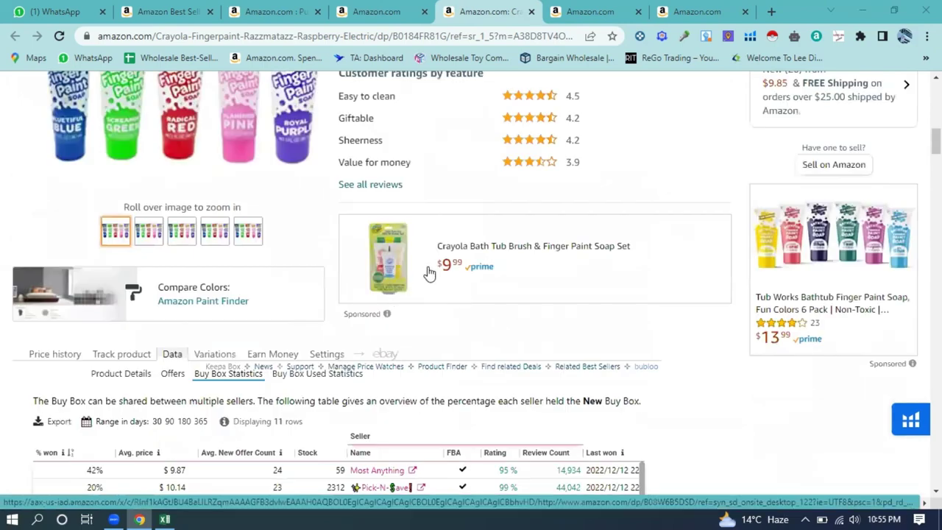
scroll(372, 302, up, 1)
scroll(372, 302, up, 6)
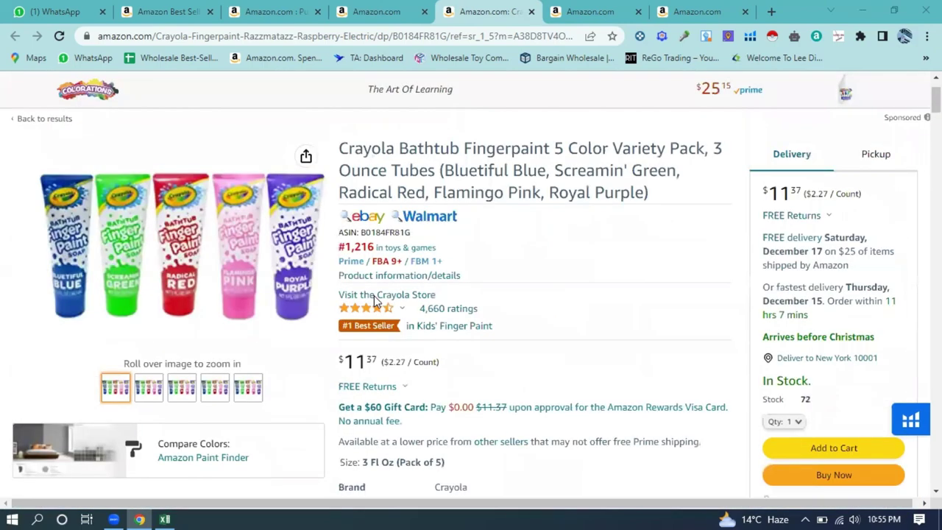
scroll(374, 302, down, 10)
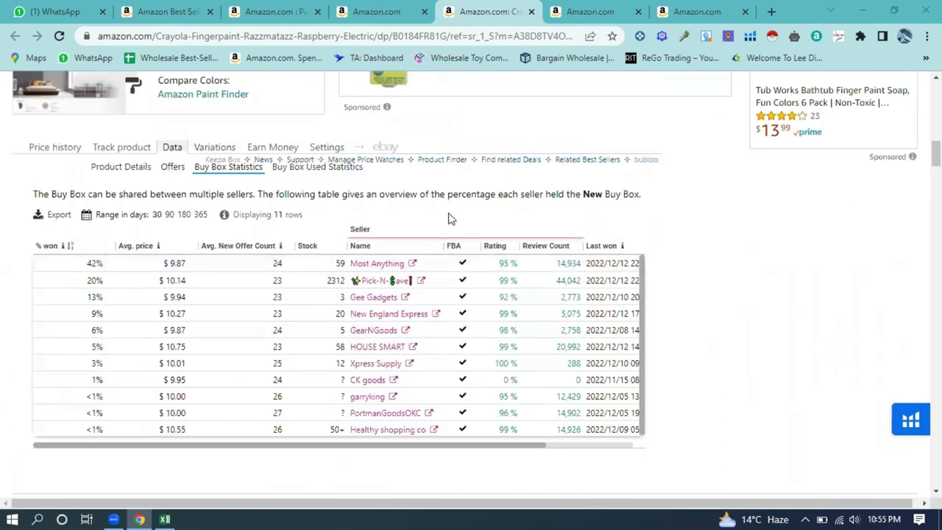
Step: Copy the ASIN B0184FR81G from the fingerpaint listing's details
scroll(471, 291, up, 15)
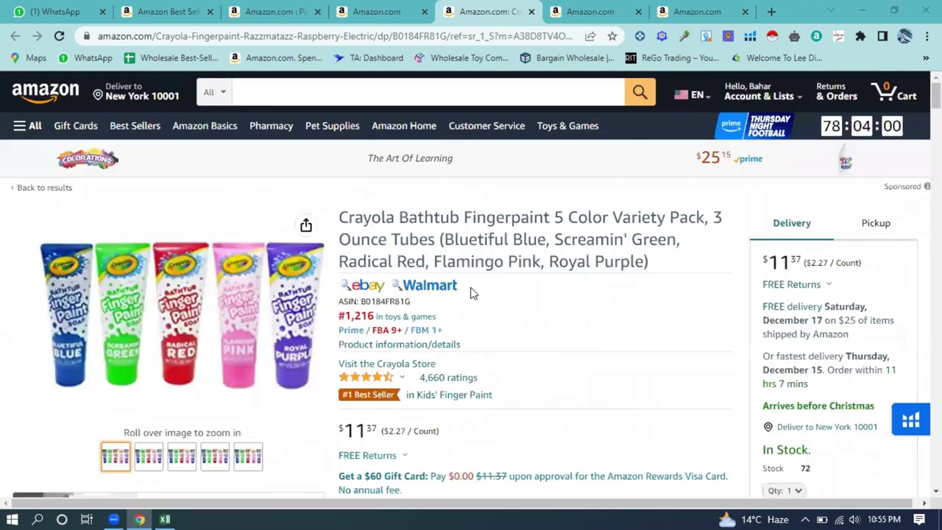
double_click(365, 301)
key(ctrl+c)
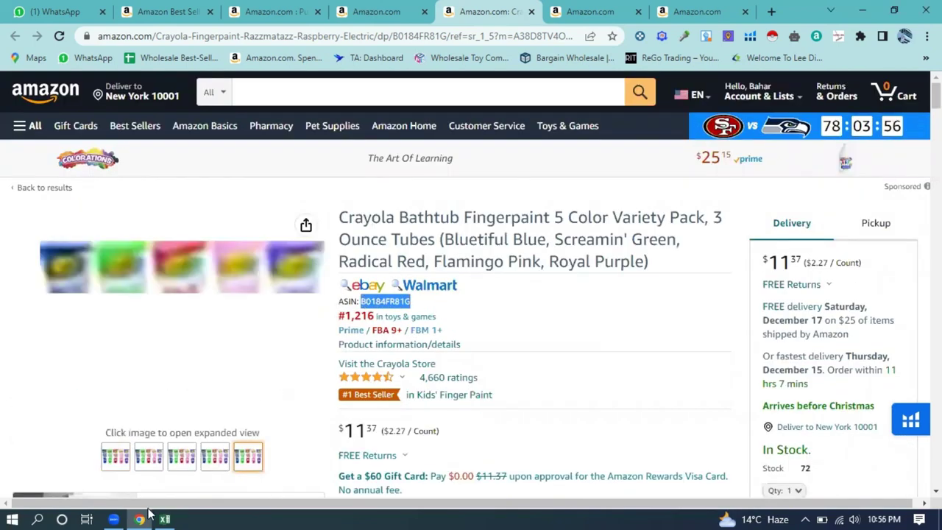
Step: Open the desktop workbook Amazon sheet.xlsx and paste the copied ASIN B0184FR81G into cell A2 under ASIN
click(166, 516)
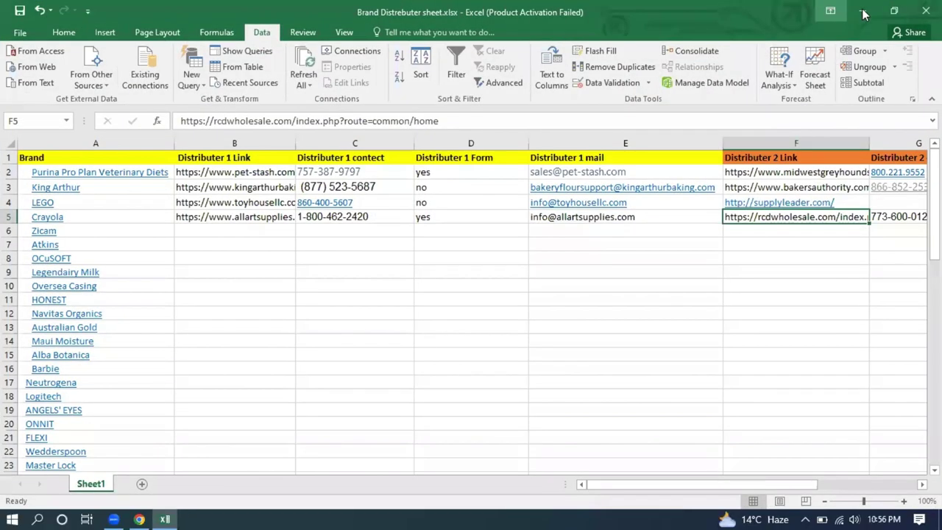
click(856, 16)
click(863, 7)
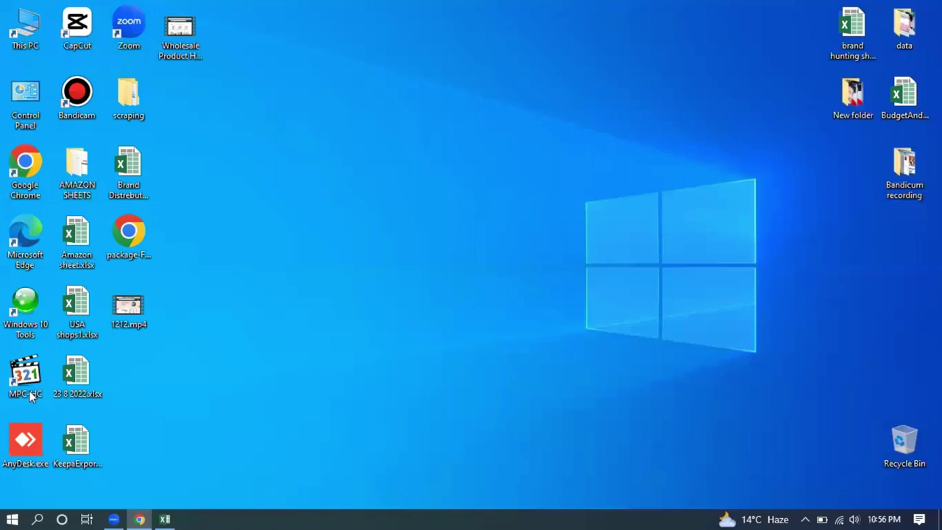
double_click(77, 235)
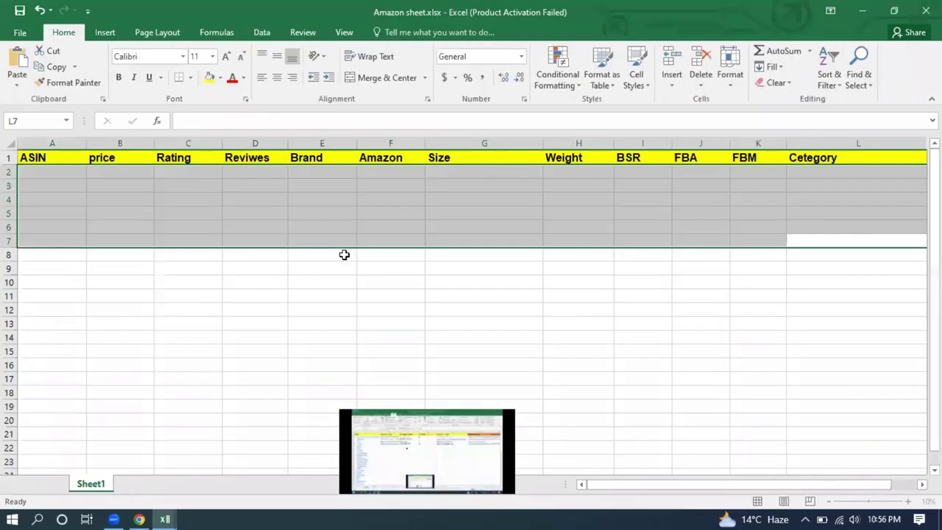
click(49, 170)
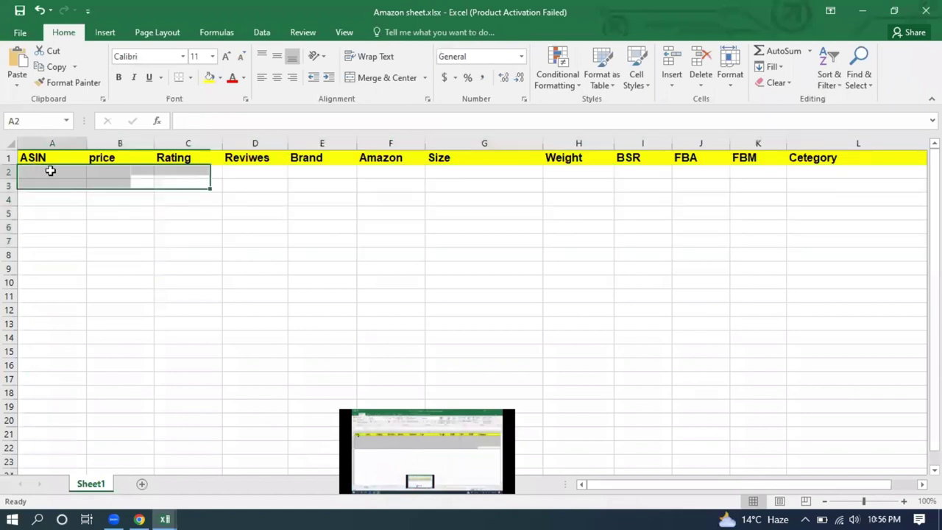
key(ctrl+v)
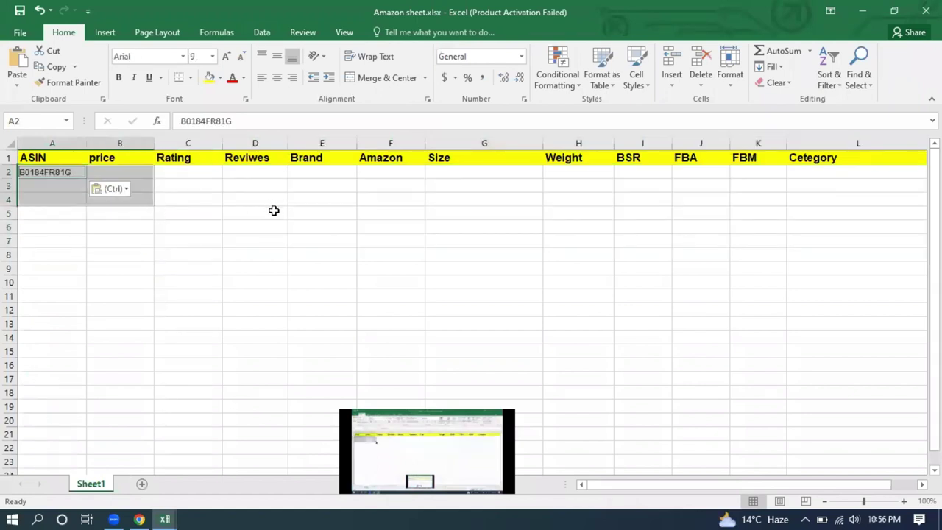
Step: Look up the product's price on the Amazon listing and enter 11.37 in cell B2 of the Excel sheet
click(116, 171)
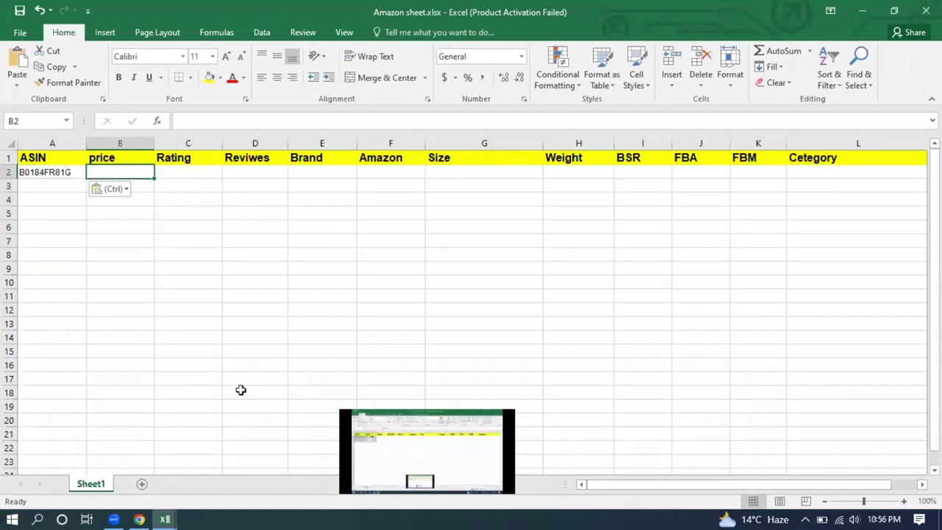
click(139, 519)
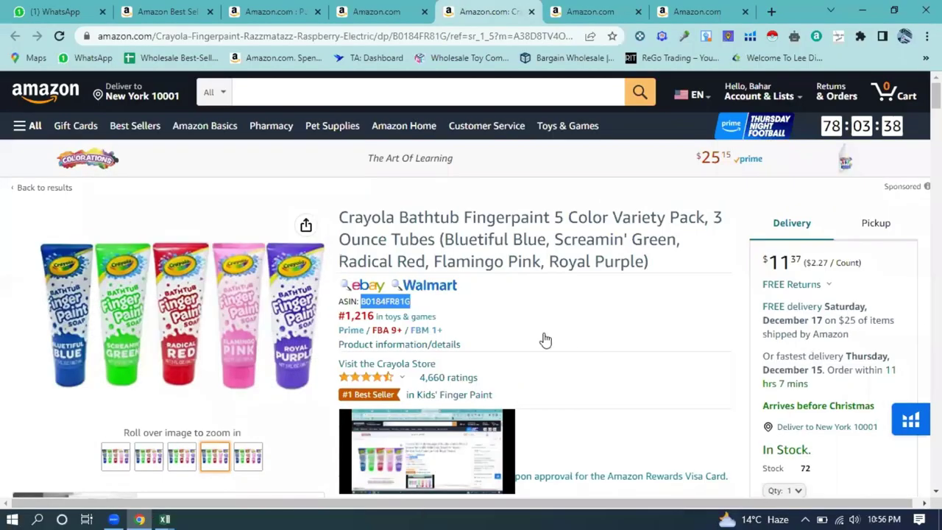
scroll(542, 339, down, 2)
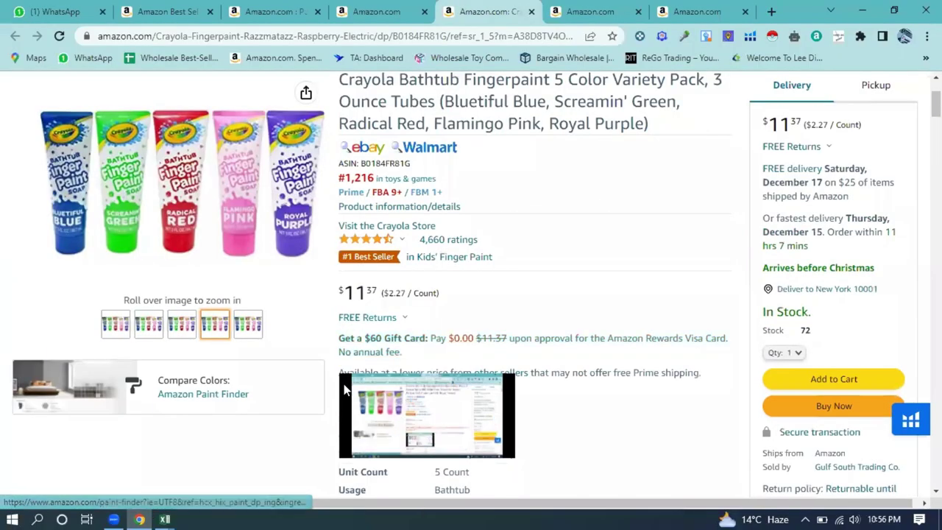
click(163, 519)
text(11.37)
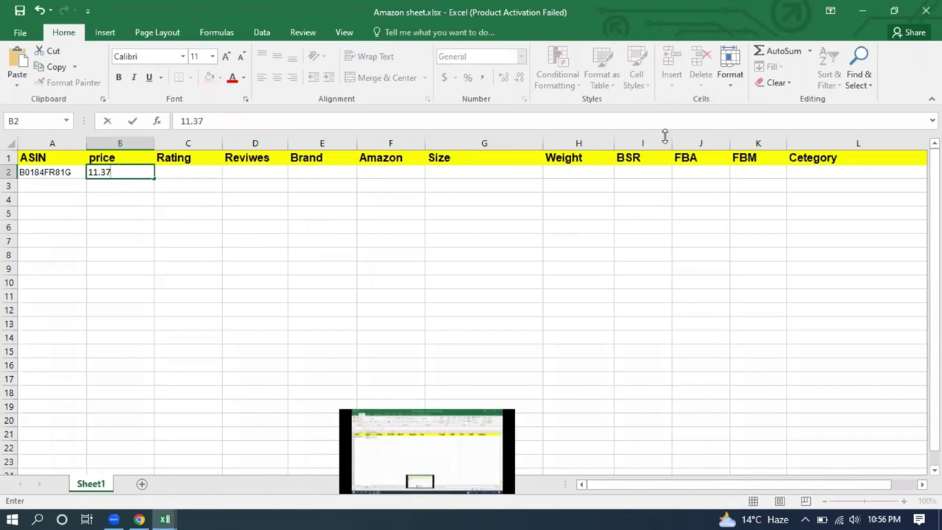
key(ctrl+Return)
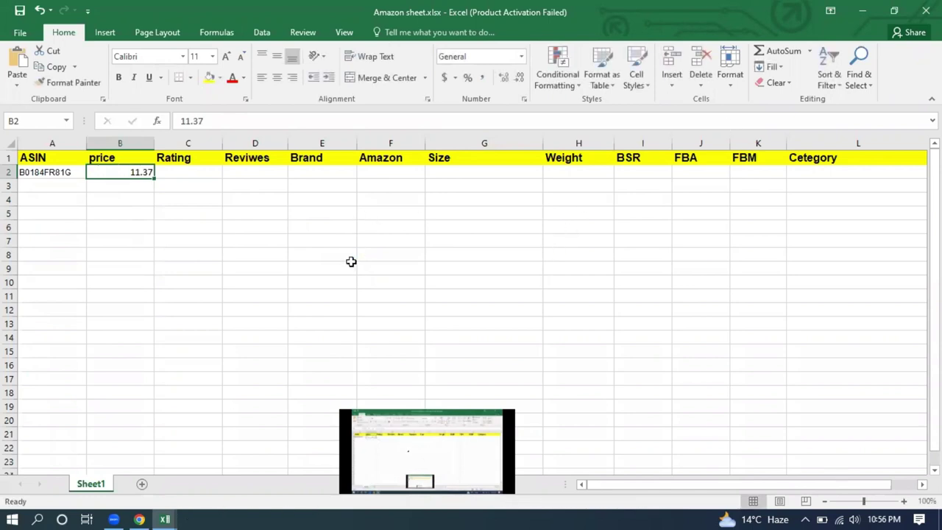
Step: Check the Amazon listing again, and enter "n" for the product under the Amazon heading in cell F2 of the Excel sheet
click(862, 11)
scroll(395, 257, up, 2)
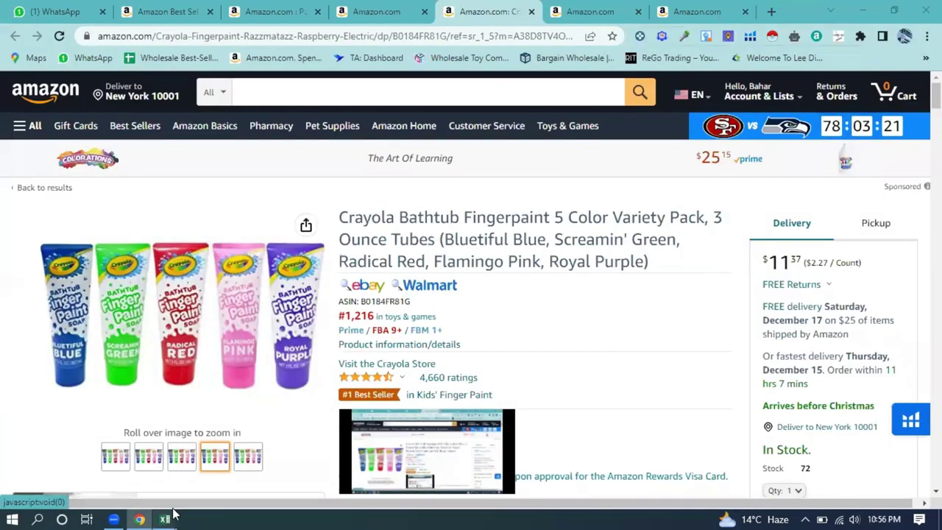
mouse_move(166, 517)
click(235, 458)
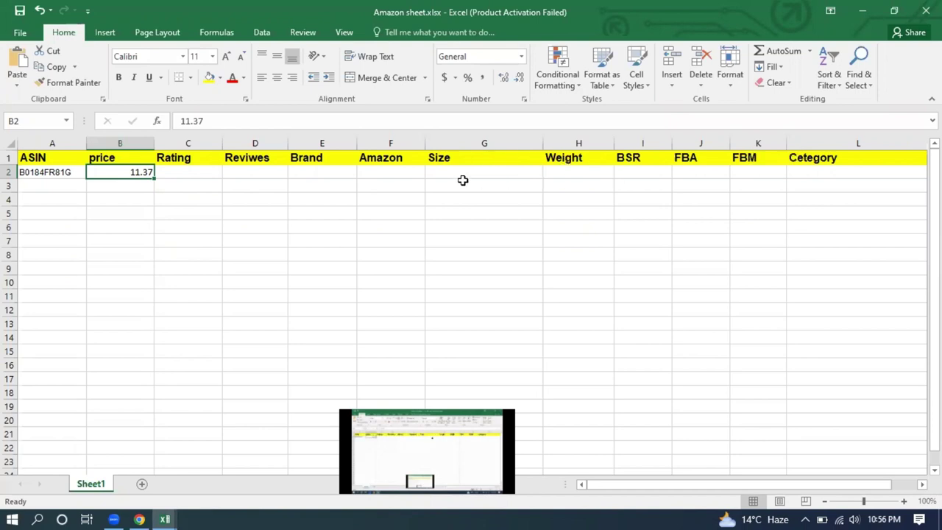
click(389, 171)
text(bn)
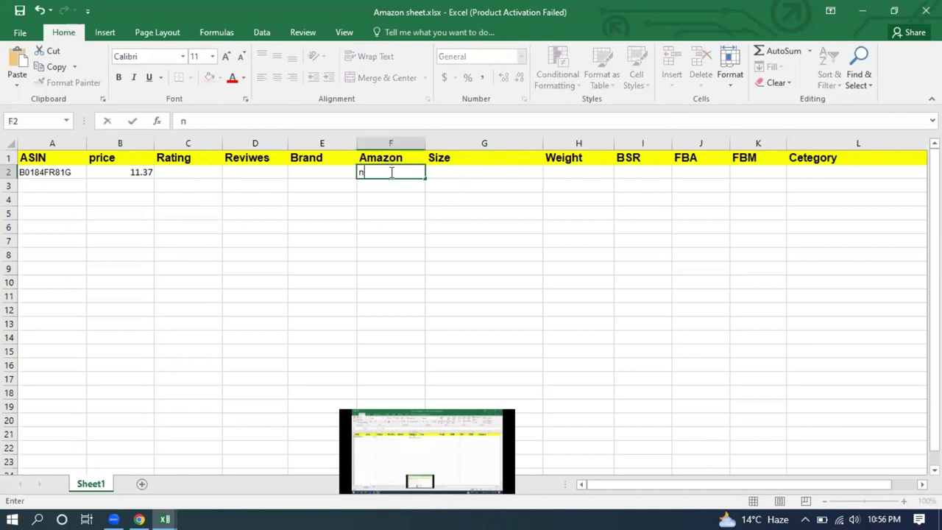
Step: Switch to Chrome and look through the open Amazon tabs, including the Crayola fingerpaint listing and the seller results pages
click(139, 519)
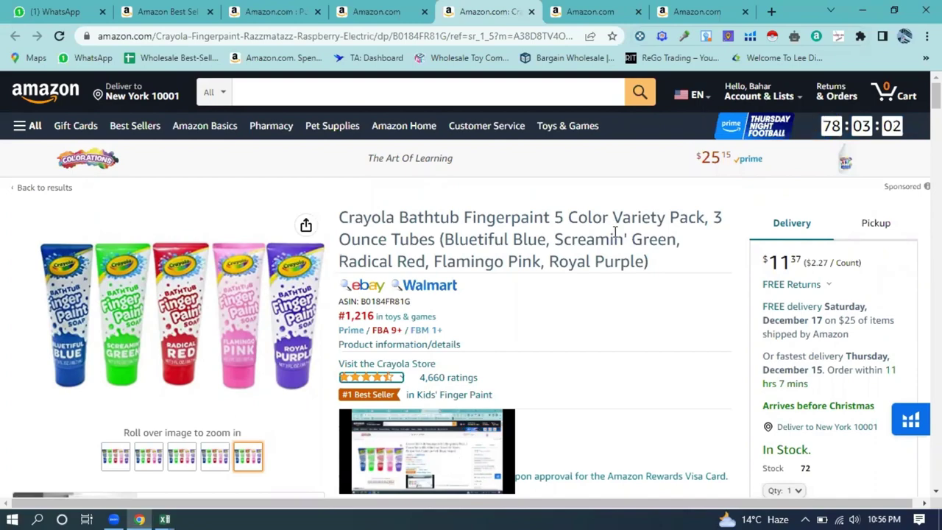
click(393, 11)
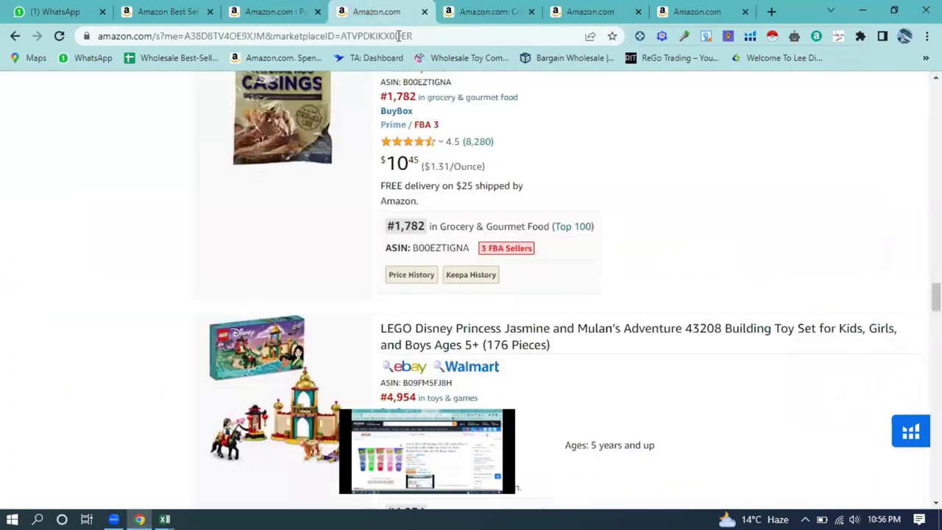
scroll(459, 252, up, 4)
key(ctrl+Tab)
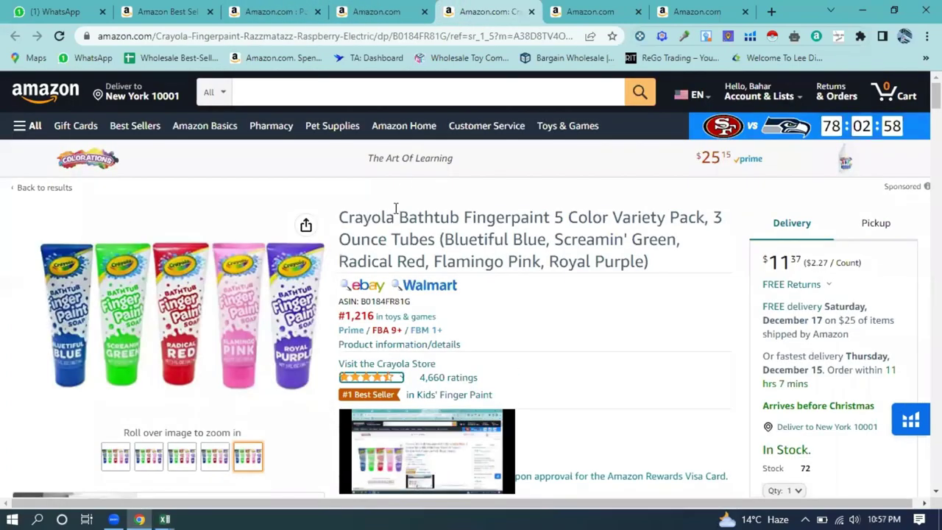
click(169, 11)
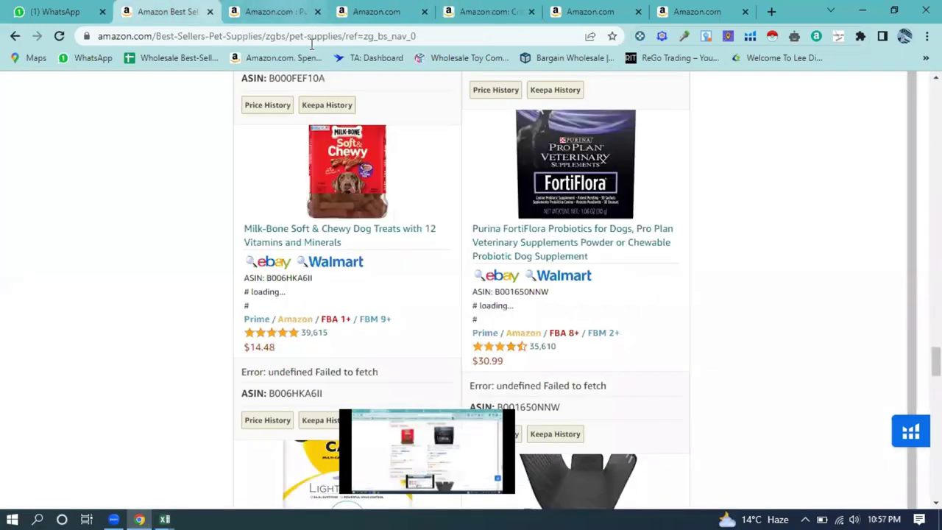
click(272, 11)
key(ctrl+Tab)
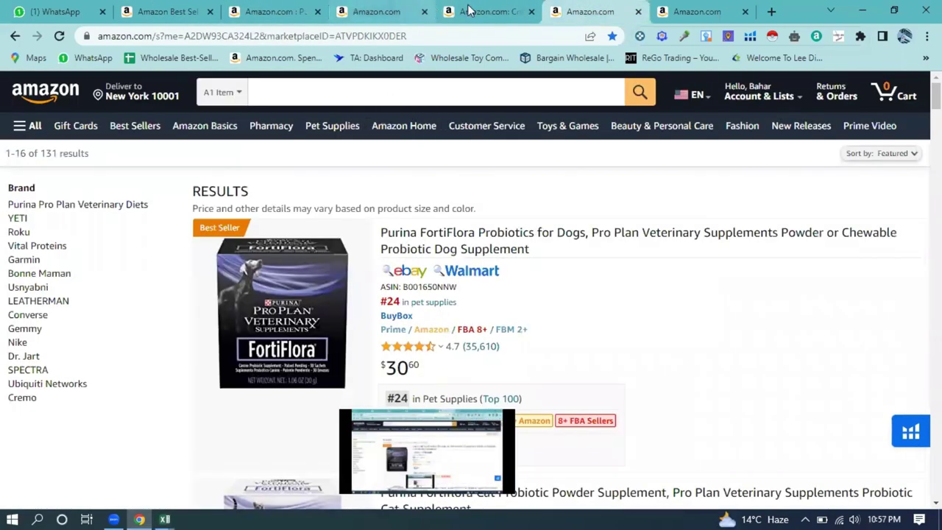
key(ctrl+Tab)
scroll(439, 221, down, 9)
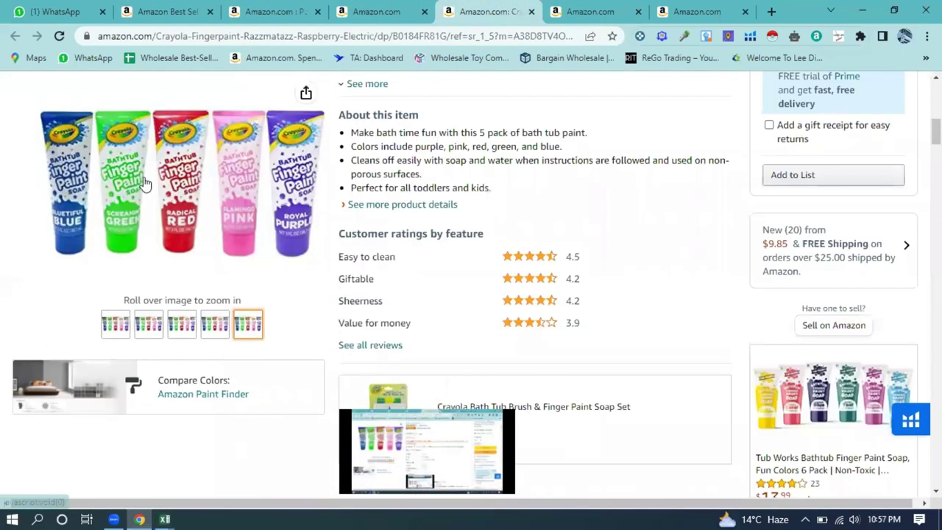
scroll(442, 221, up, 9)
Step: Go through the seller's product results and open the Legendairy Milk Cash Cow listing in a new tab
key(ctrl+shift+Tab)
scroll(451, 177, down, 10)
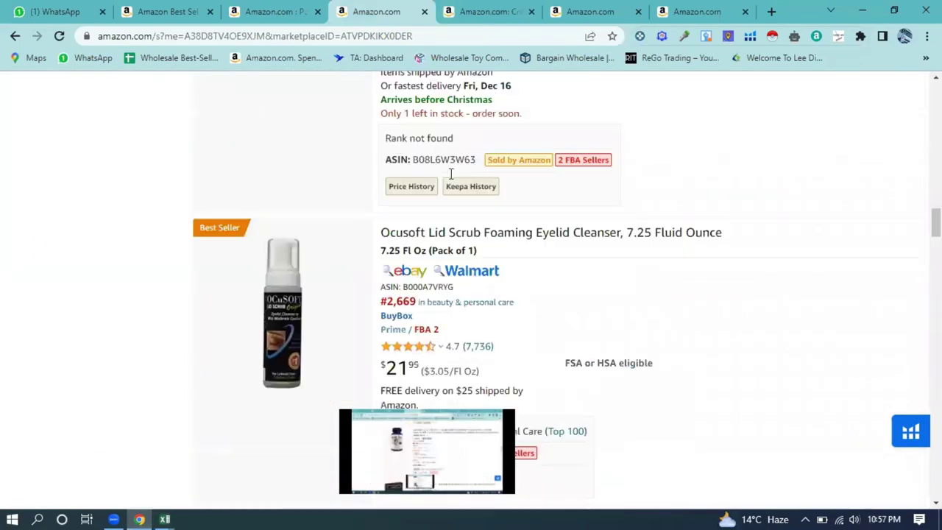
scroll(451, 177, up, 10)
scroll(448, 196, down, 4)
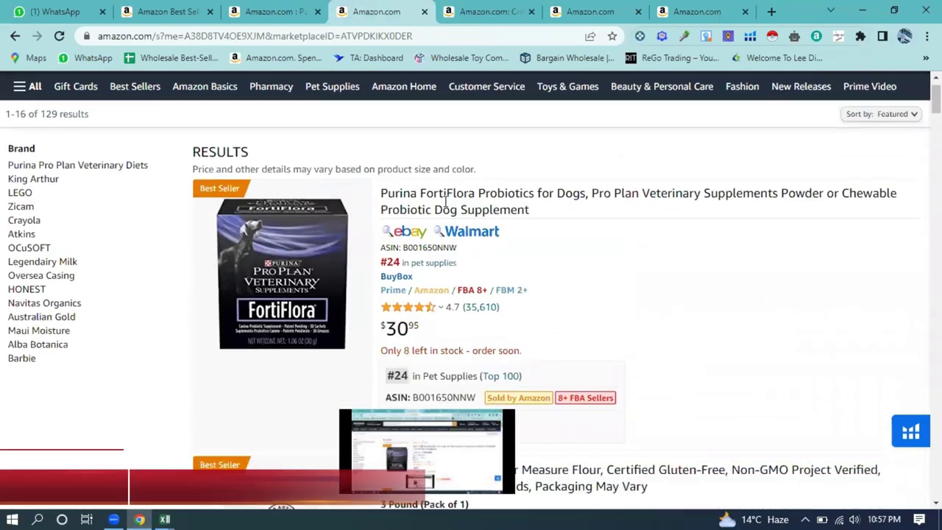
scroll(530, 226, down, 6)
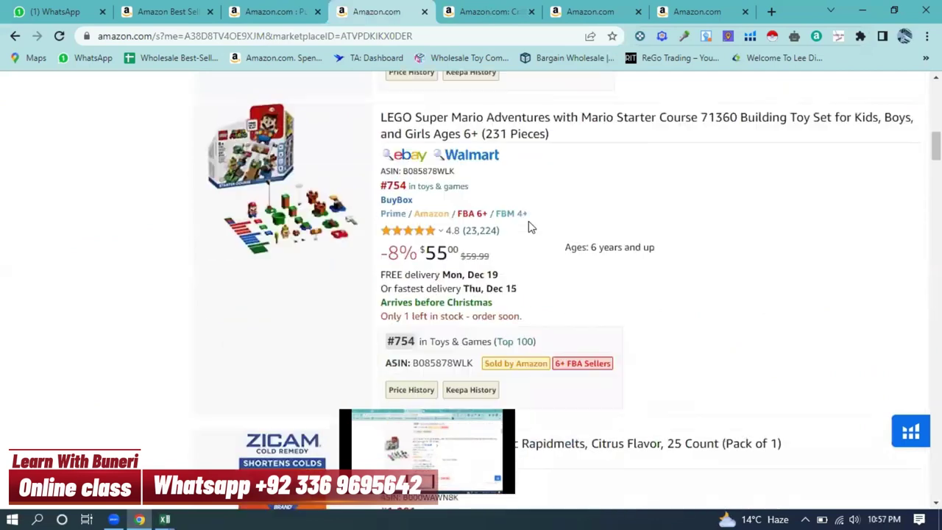
scroll(534, 233, down, 3)
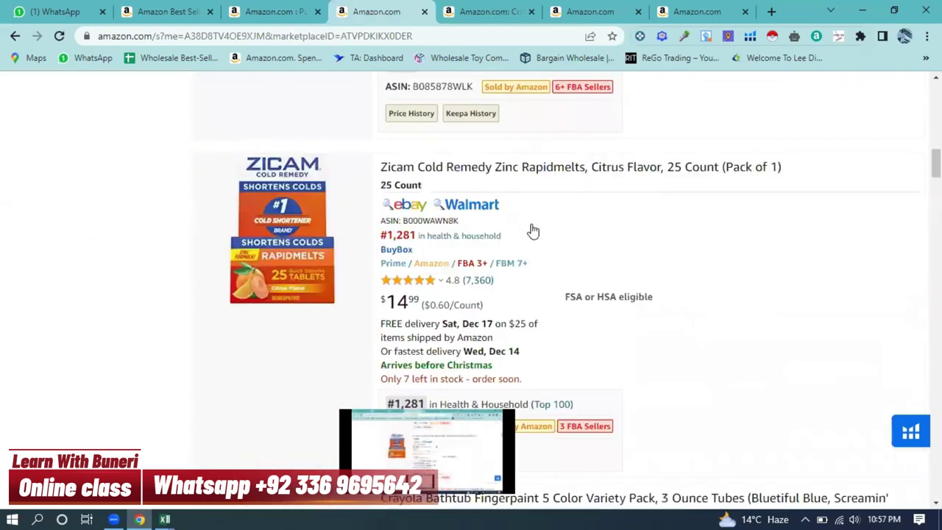
scroll(533, 232, down, 10)
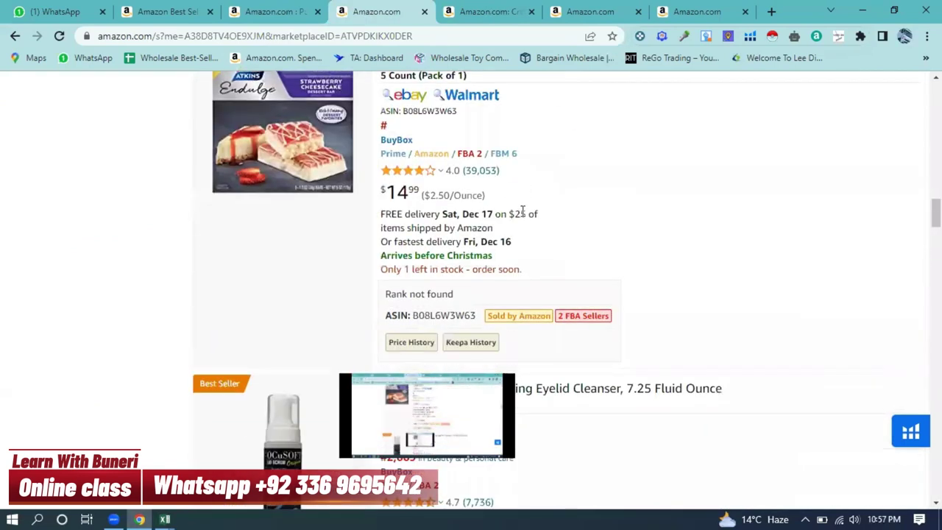
scroll(523, 213, down, 4)
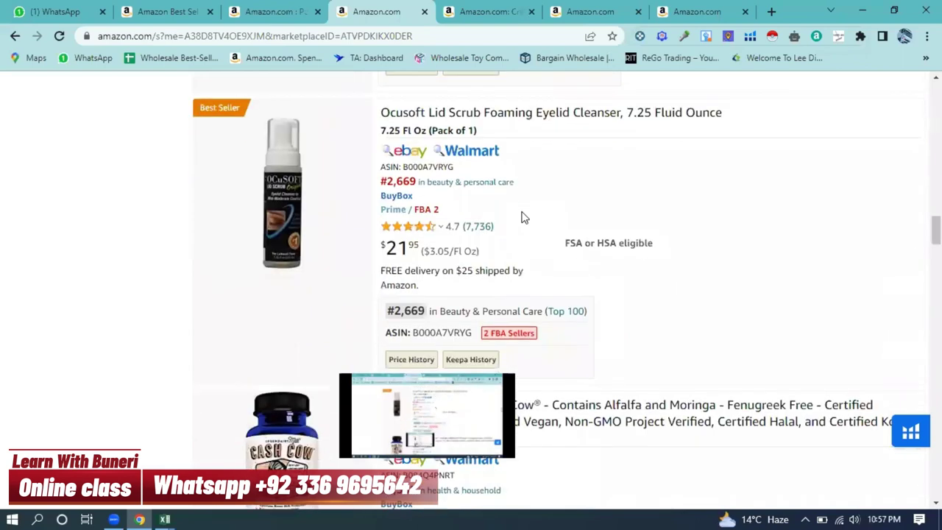
scroll(522, 217, down, 3)
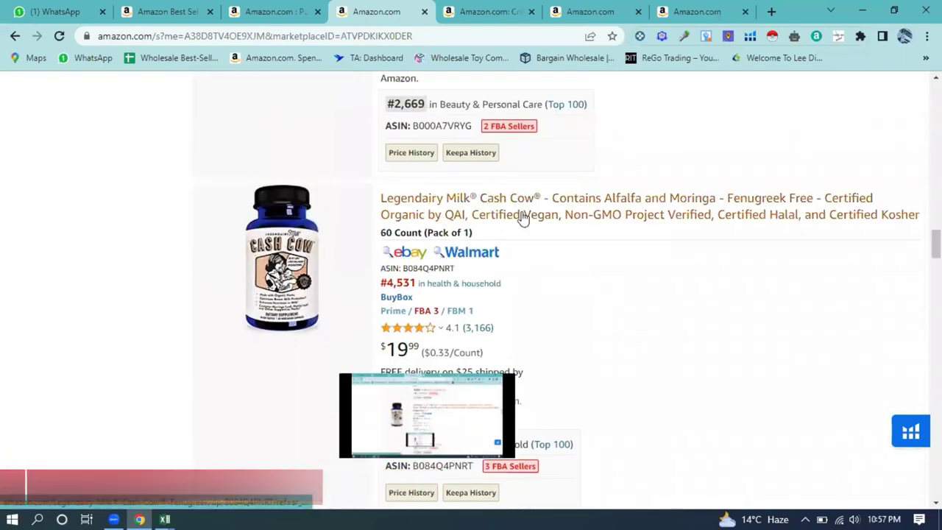
scroll(522, 217, down, 1)
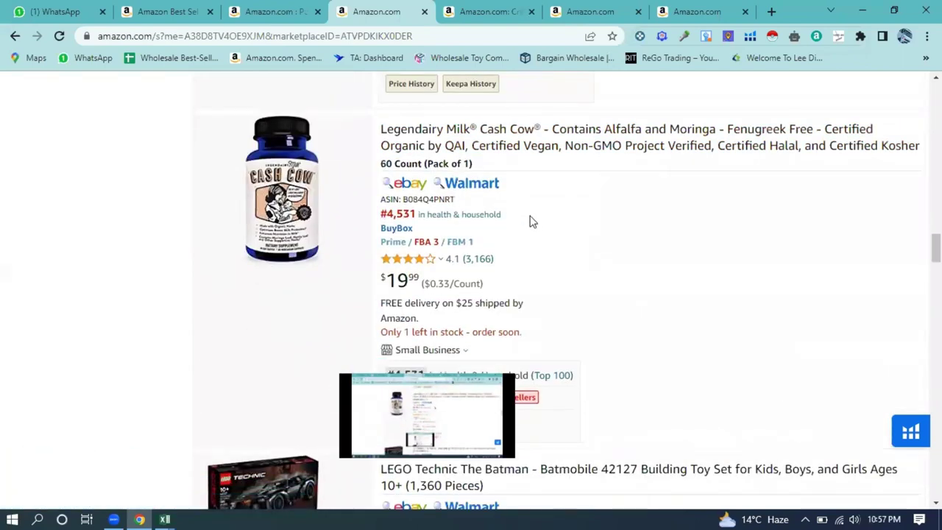
right_click(463, 132)
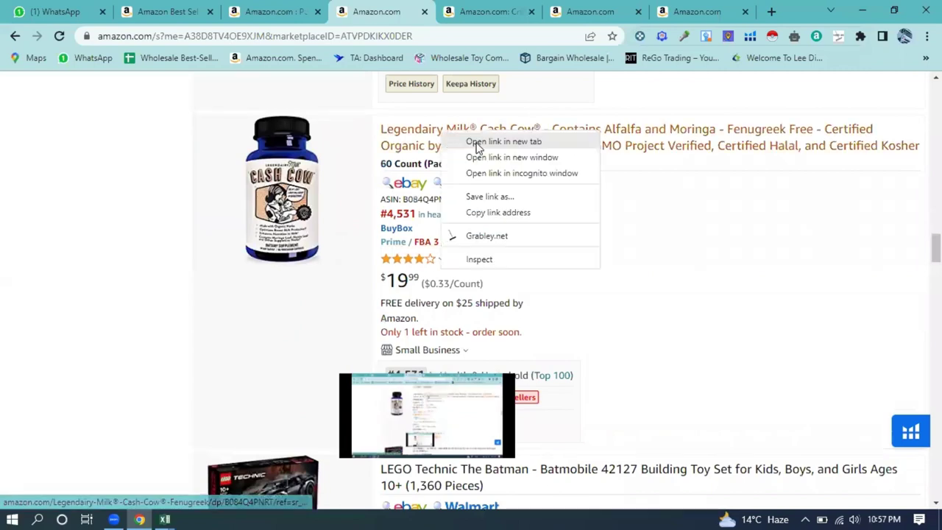
click(489, 141)
Step: Open the Natural Hog Casings for Sausage by Oversea Casing listing from the same seller results in a new tab
scroll(461, 142, down, 4)
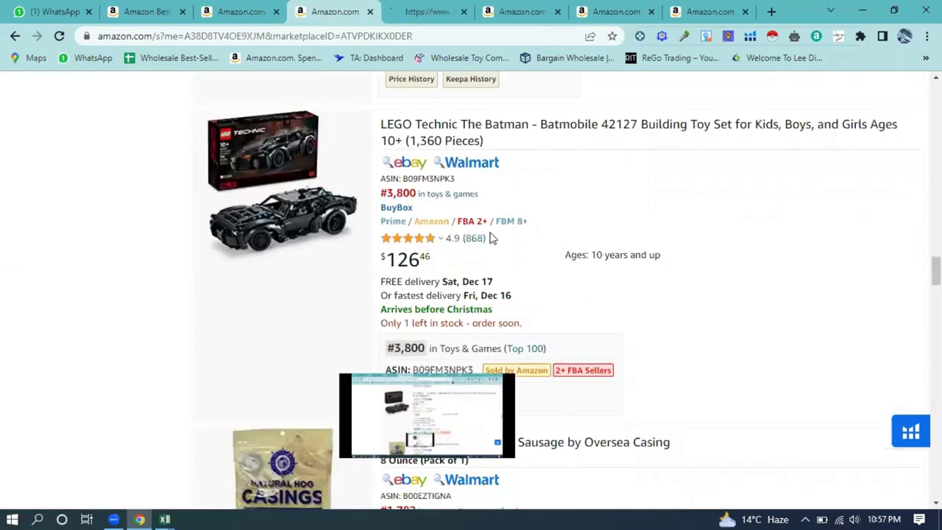
scroll(493, 236, down, 3)
scroll(488, 215, down, 1)
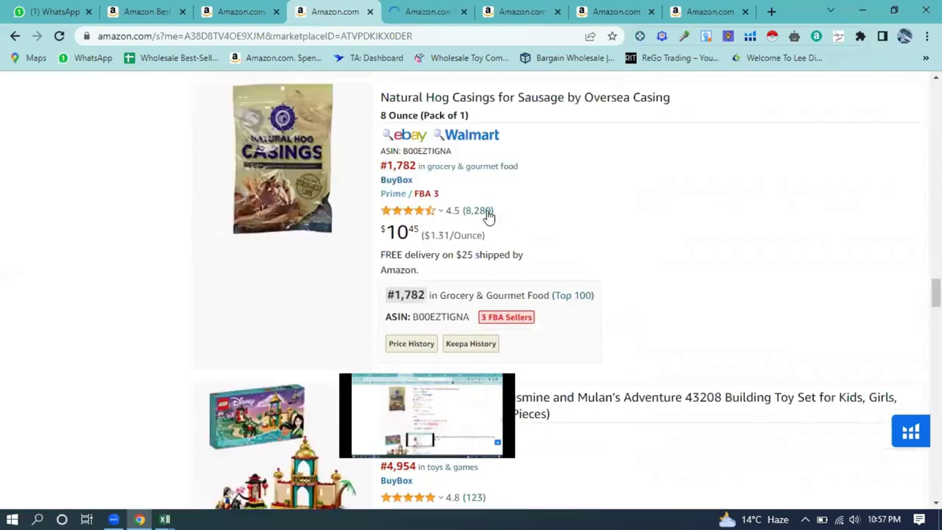
right_click(440, 97)
click(477, 108)
Step: Look through the remaining products in the seller's results, checking each one's rank, price and FBA, FBM and Amazon seller information
scroll(461, 170, down, 4)
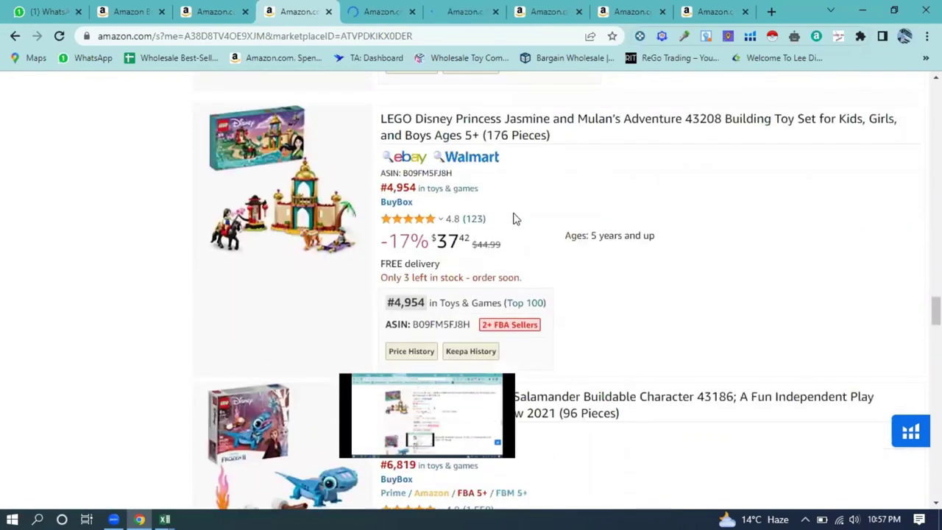
scroll(513, 216, down, 3)
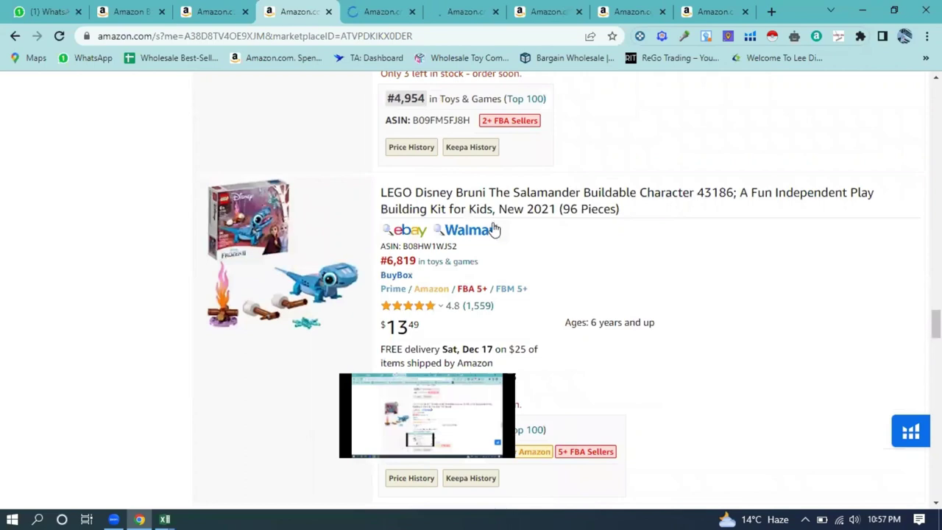
scroll(493, 230, down, 4)
scroll(494, 228, down, 5)
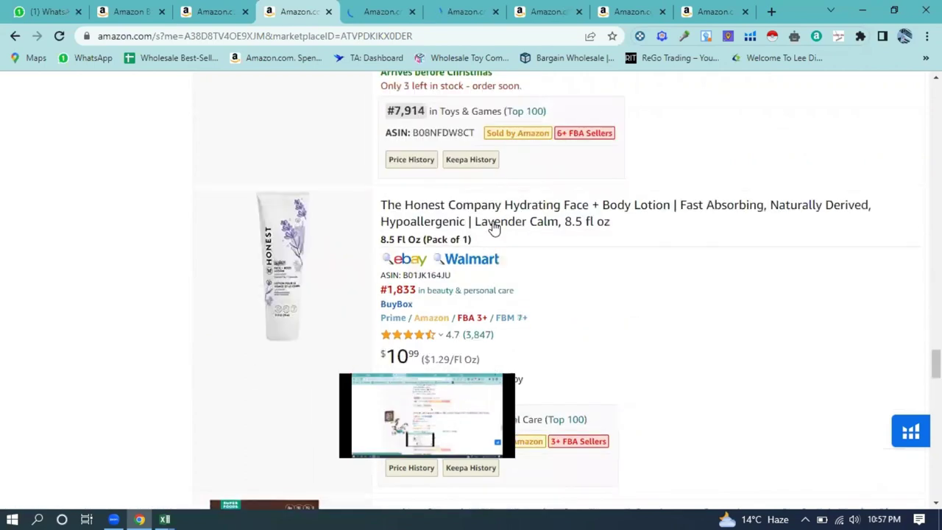
scroll(495, 227, down, 5)
scroll(494, 228, down, 5)
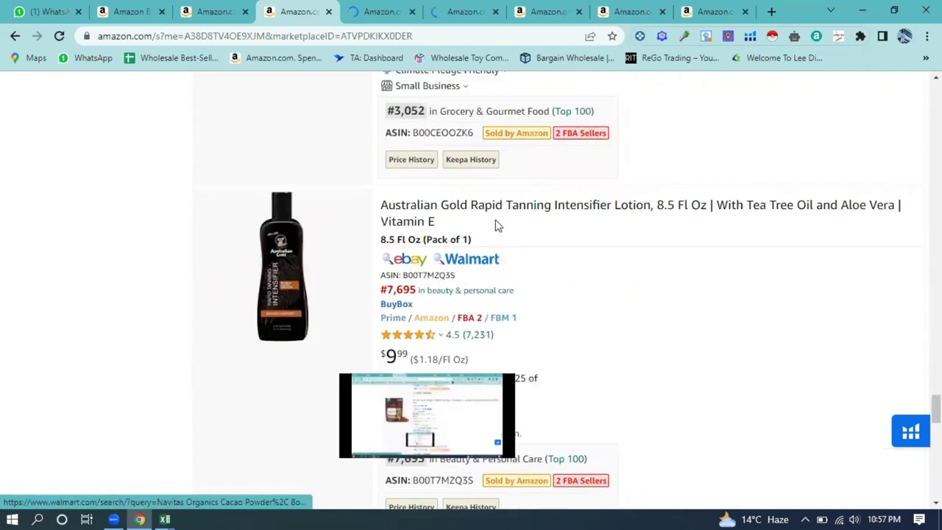
scroll(494, 220, down, 5)
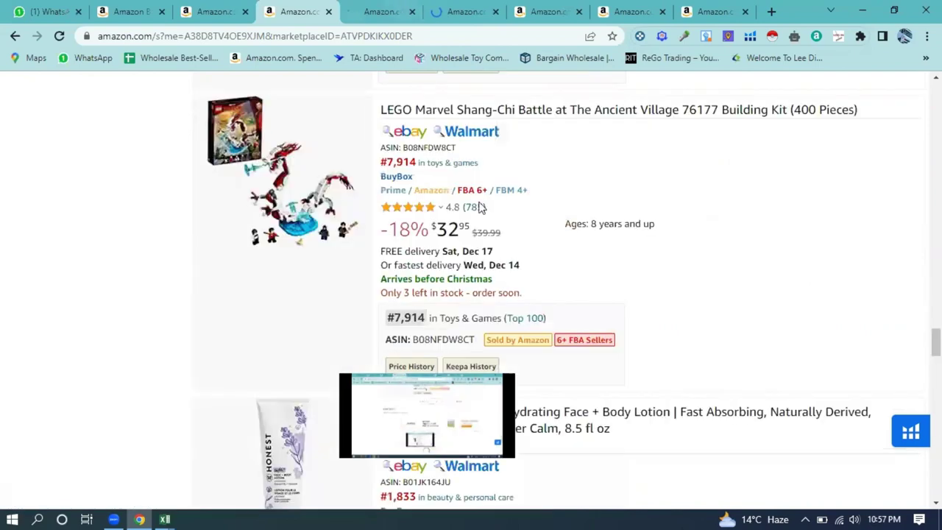
Step: Bring up the Legendairy Milk Cash Cow listing and examine the Buy Box and price curves in its Keepa price history
click(431, 7)
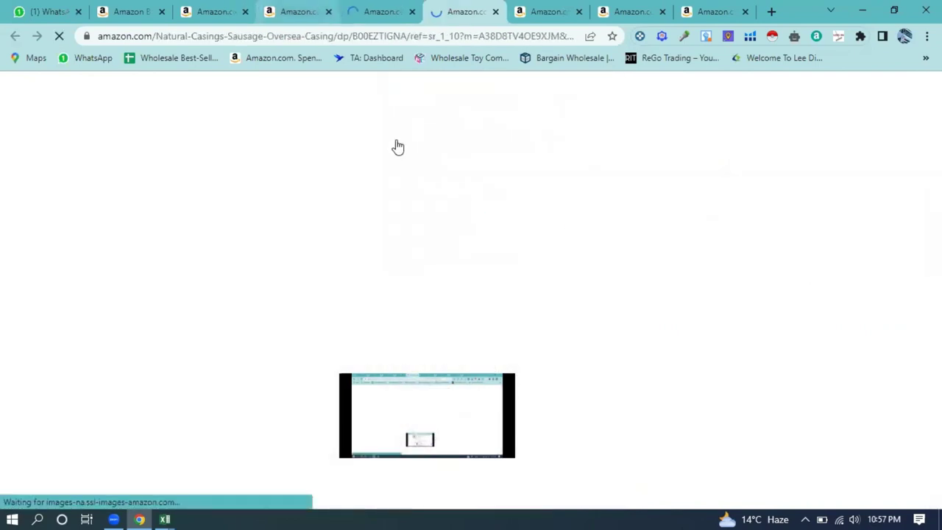
click(279, 8)
click(294, 11)
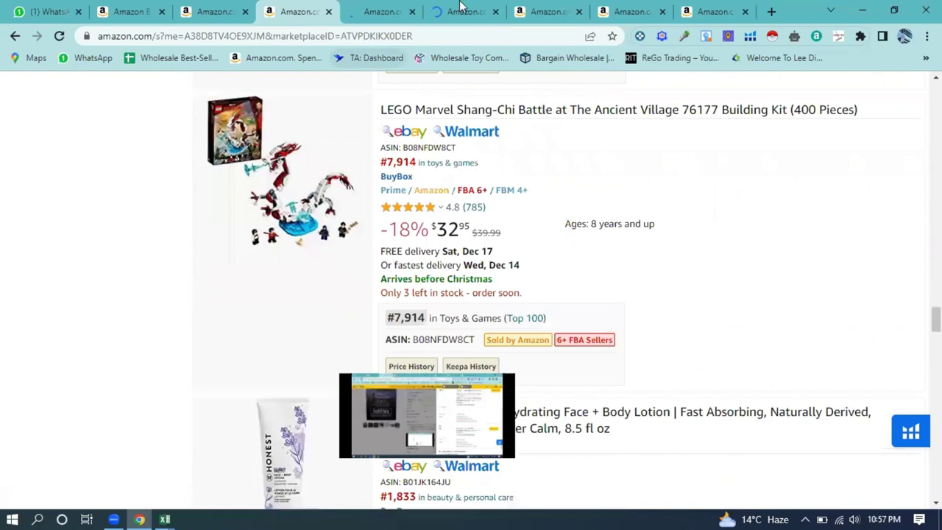
click(388, 13)
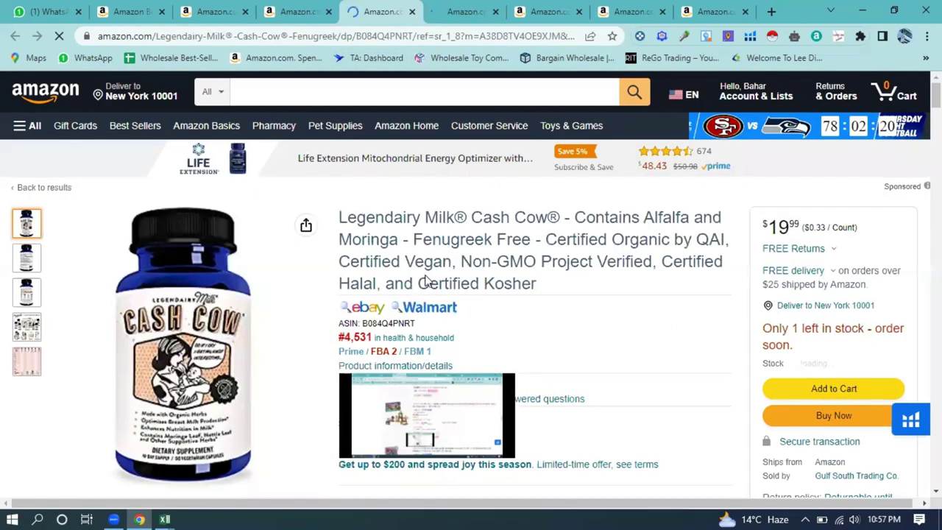
scroll(427, 265, down, 5)
scroll(557, 205, down, 4)
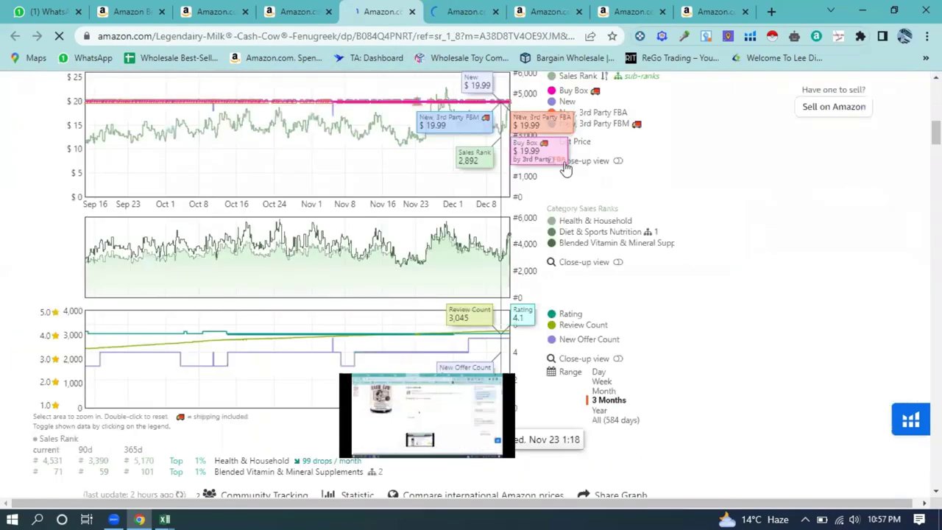
scroll(565, 168, up, 1)
mouse_move(565, 167)
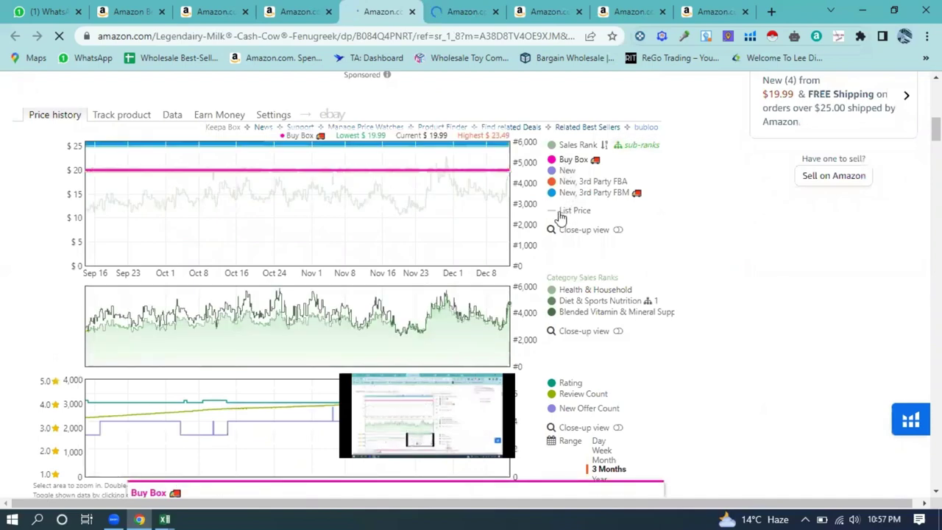
Step: Review the Cash Cow's Keepa product details, including sales rank averages, Buy Box prices, Amazon out-of-stock rate and offer counts
click(172, 115)
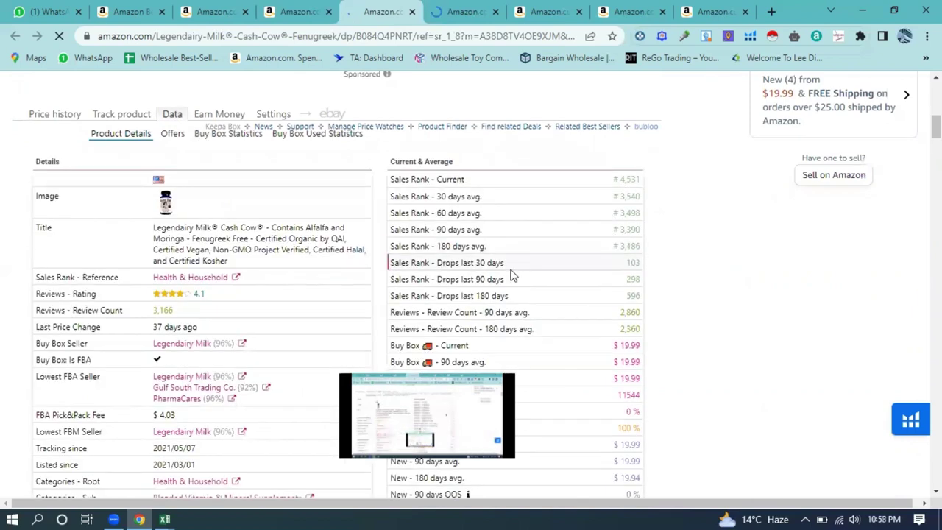
scroll(513, 274, down, 5)
scroll(626, 265, up, 1)
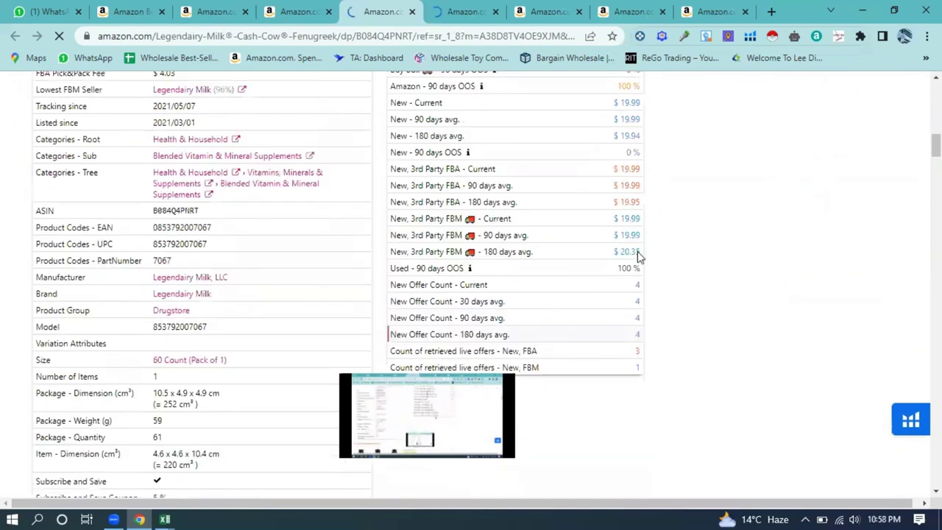
scroll(629, 264, up, 1)
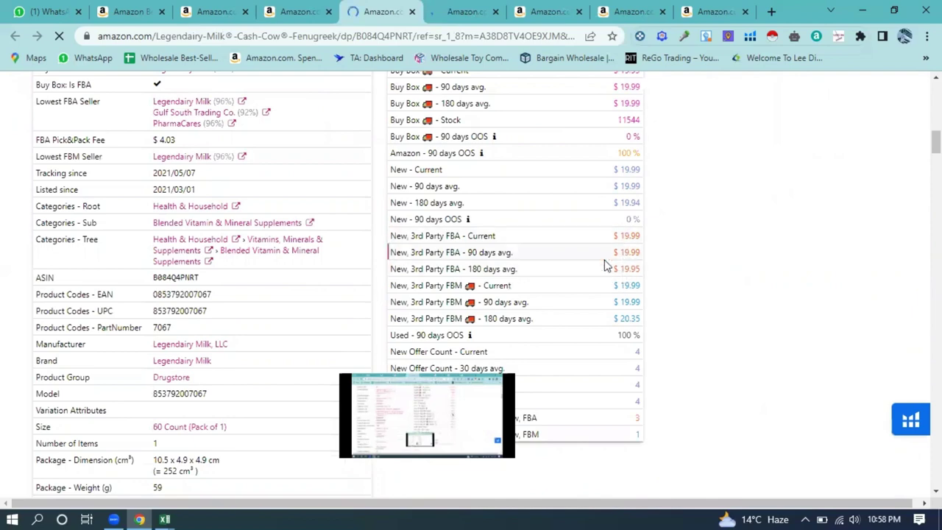
scroll(351, 185, up, 10)
scroll(316, 224, up, 5)
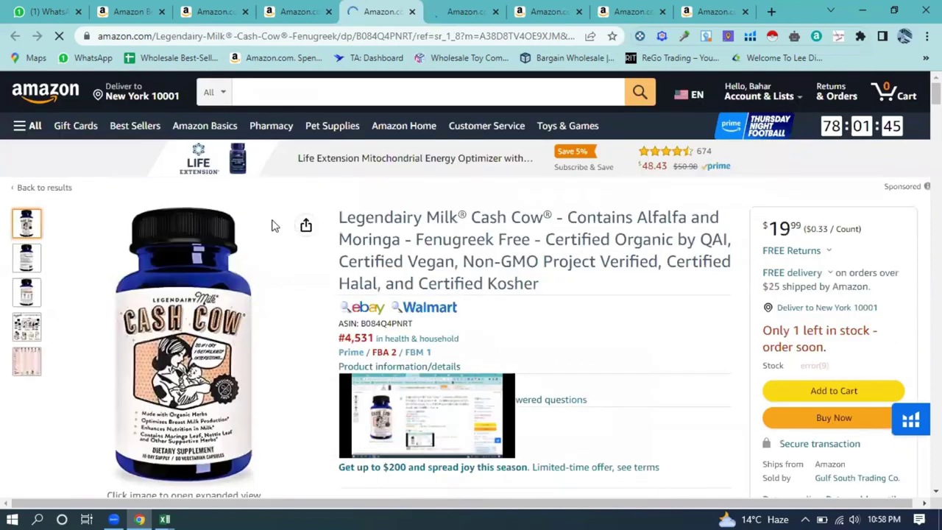
Step: Examine the Keepa offers table and the Buy Box statistics for the Cash Cow product
scroll(283, 250, down, 10)
click(173, 203)
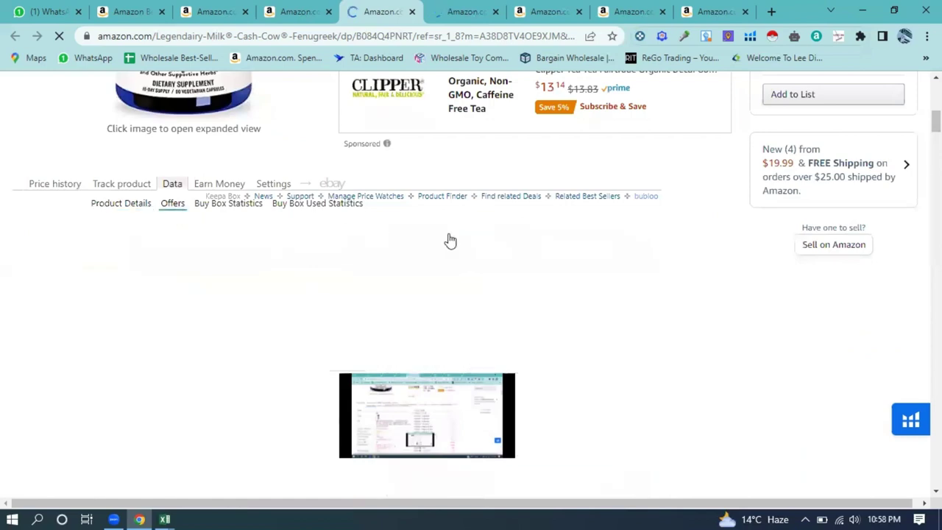
scroll(515, 258, down, 6)
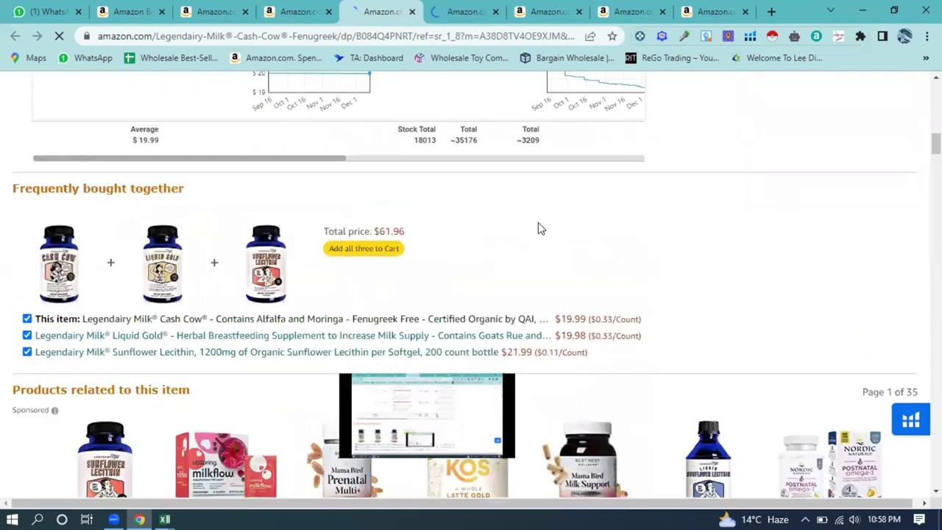
scroll(538, 229, up, 7)
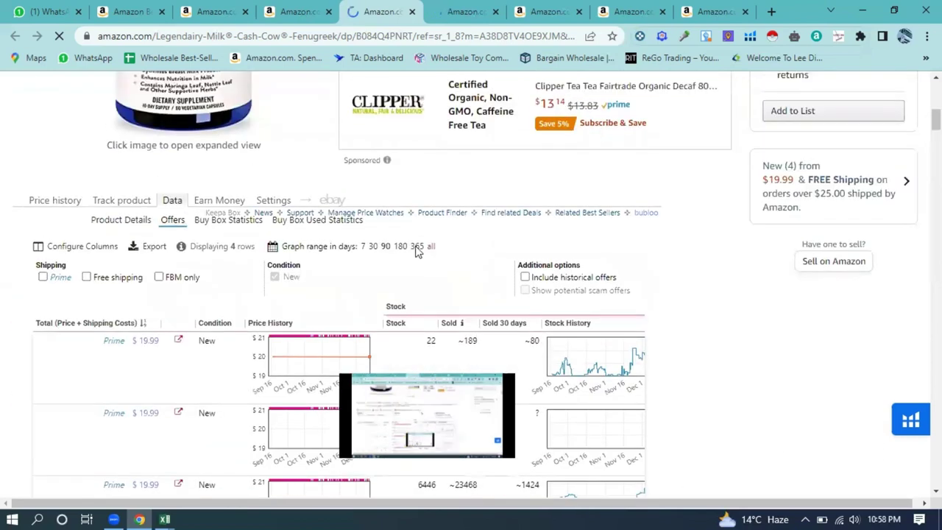
click(221, 272)
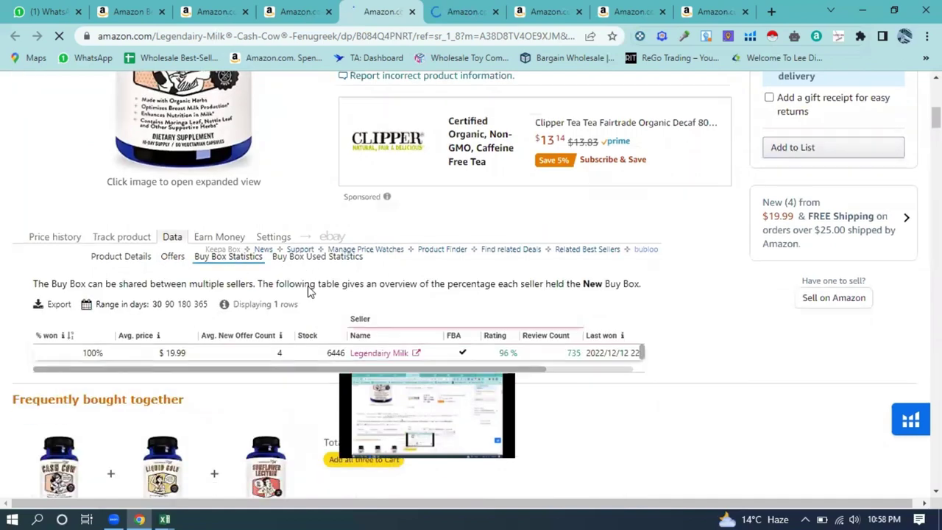
Step: Compare the Cash Cow's Buy Box statistics across the 30, 90, 180 and 365 day ranges, including sellers, average price and last won date
scroll(309, 290, down, 2)
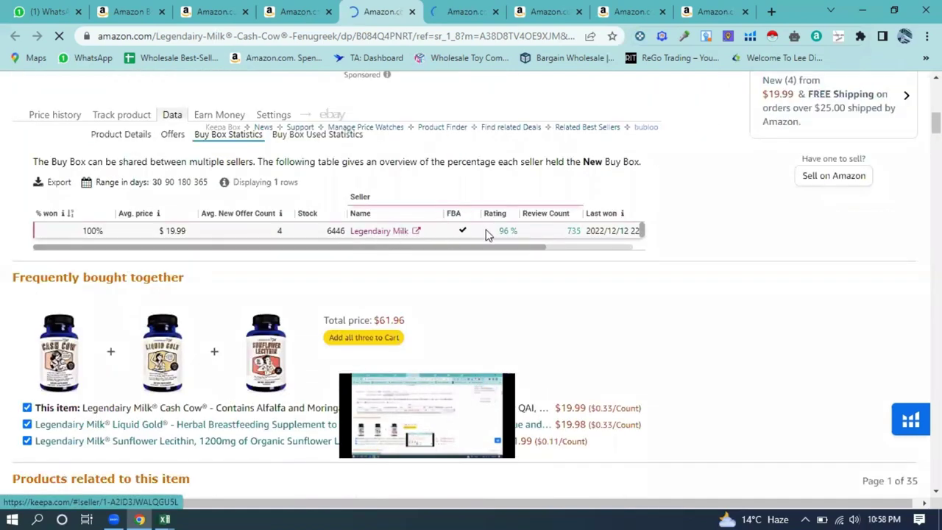
drag(383, 248, 496, 248)
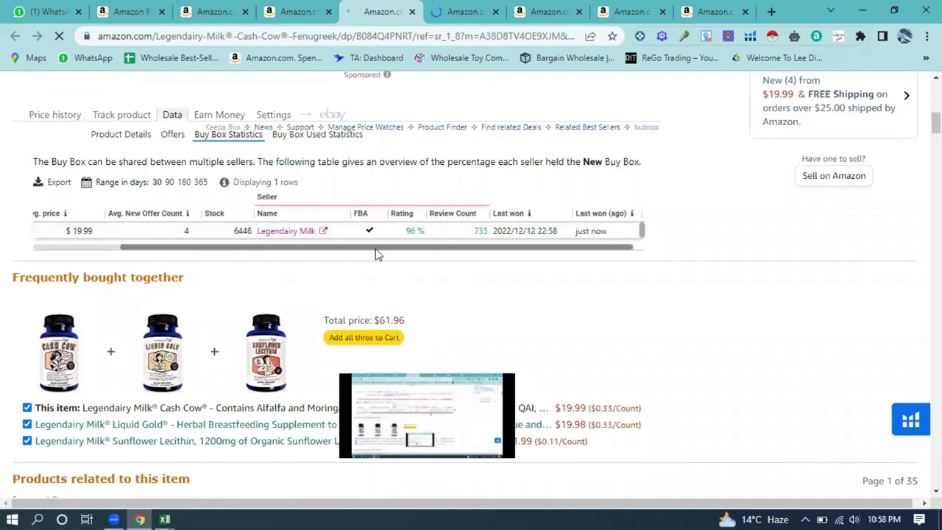
drag(376, 254, 268, 252)
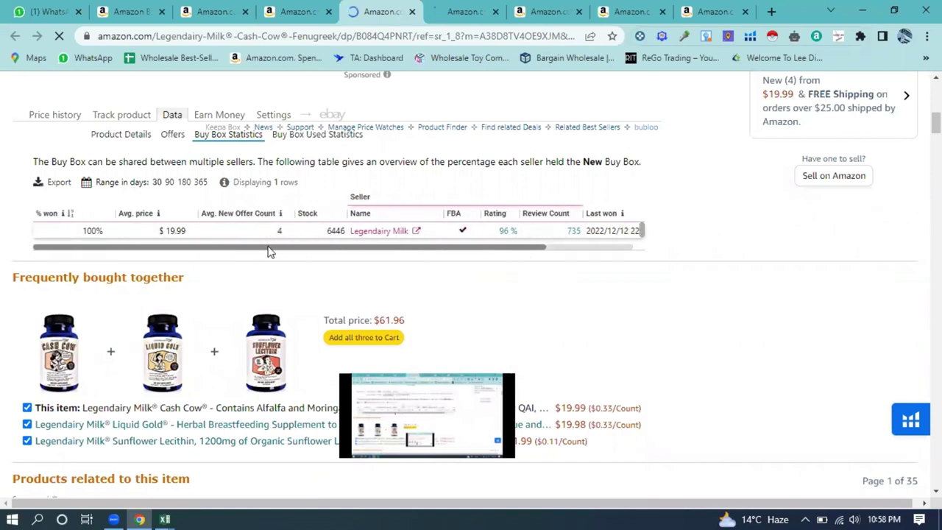
click(169, 182)
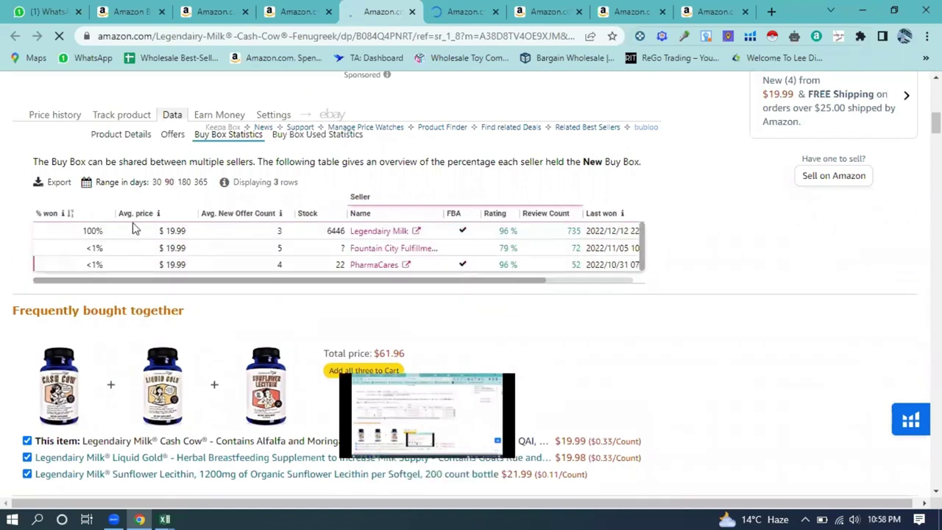
click(197, 183)
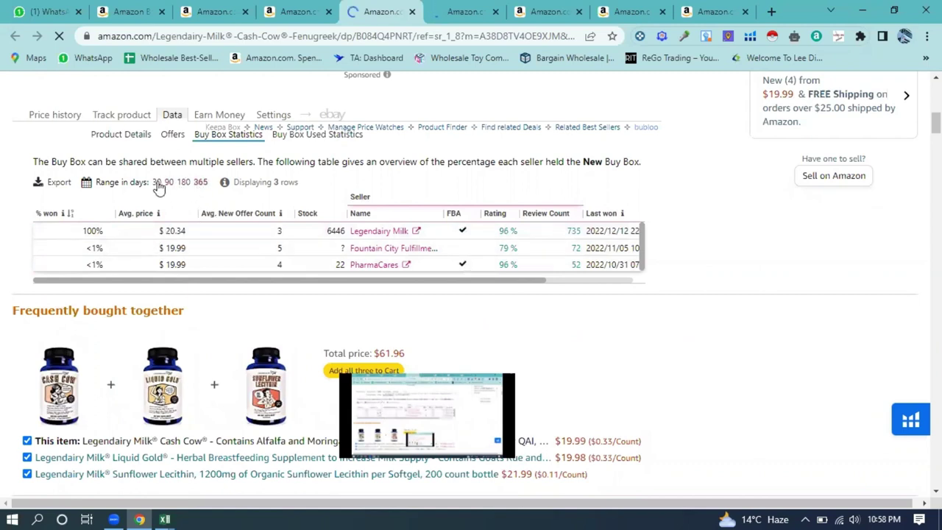
click(157, 184)
click(183, 183)
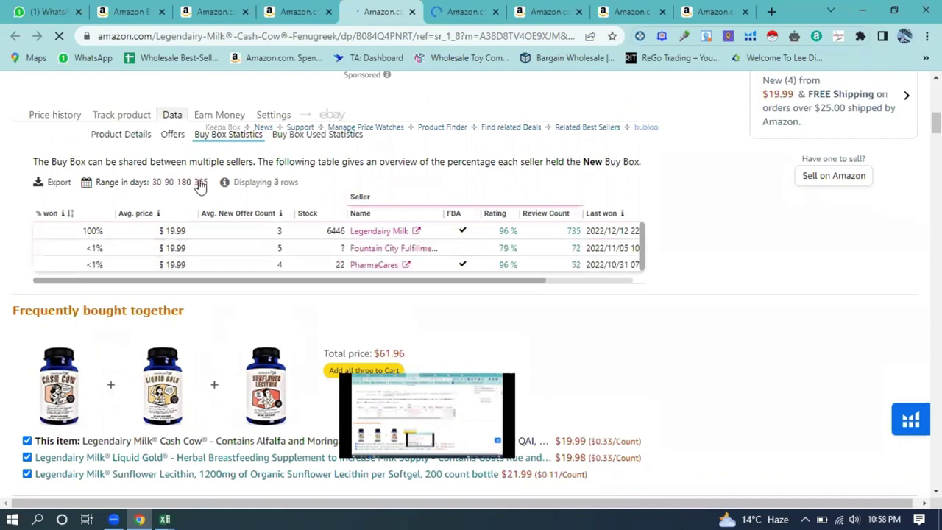
click(200, 184)
click(170, 184)
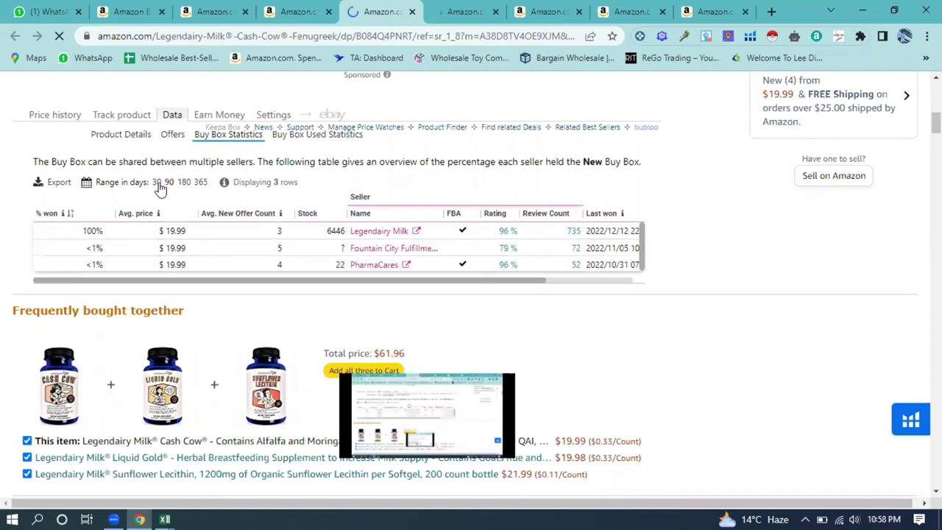
click(158, 183)
scroll(397, 257, up, 5)
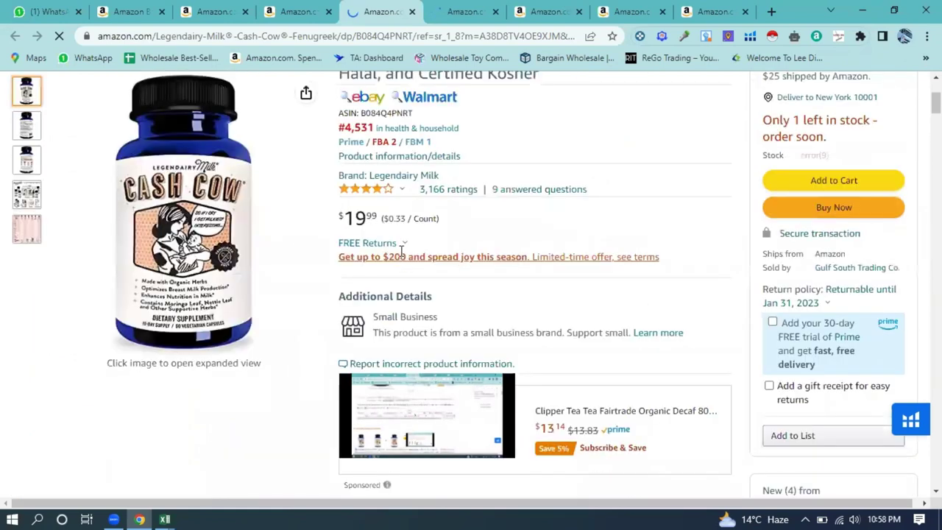
scroll(401, 251, up, 3)
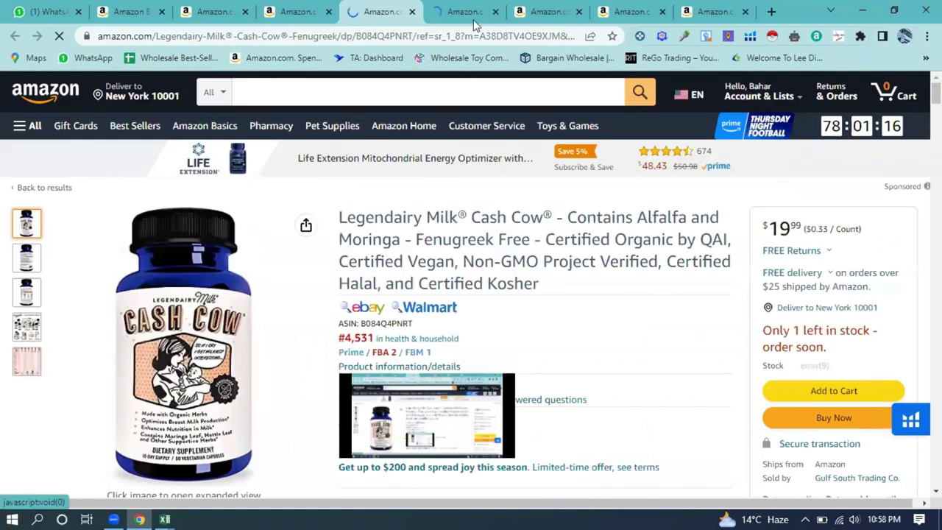
Step: Close the Cash Cow listing and review the Keepa price history and product details of Natural Hog Casings by Oversea Casing
click(412, 12)
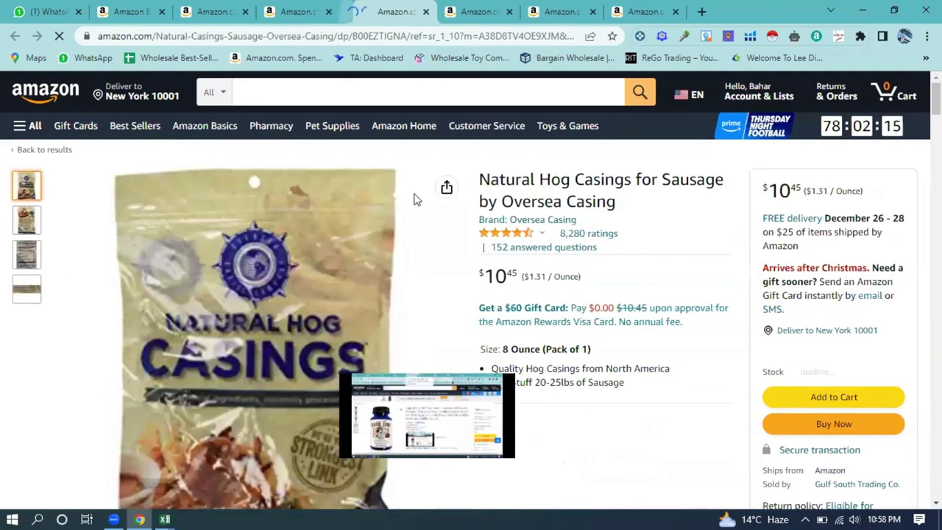
scroll(486, 236, down, 3)
scroll(486, 225, down, 5)
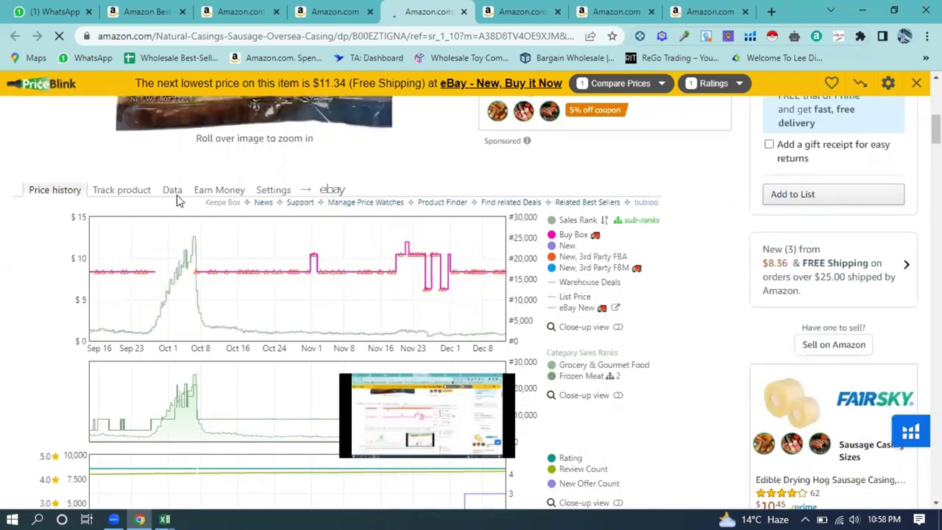
click(174, 190)
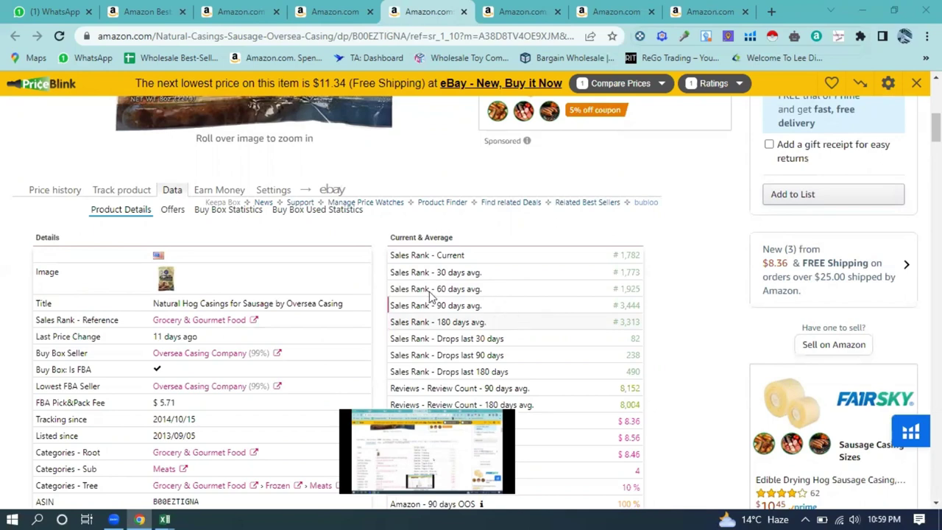
Step: Examine the Keepa offers table for the Natural Hog Casings, including each offer's price, stock and units sold
click(172, 211)
click(132, 211)
click(177, 212)
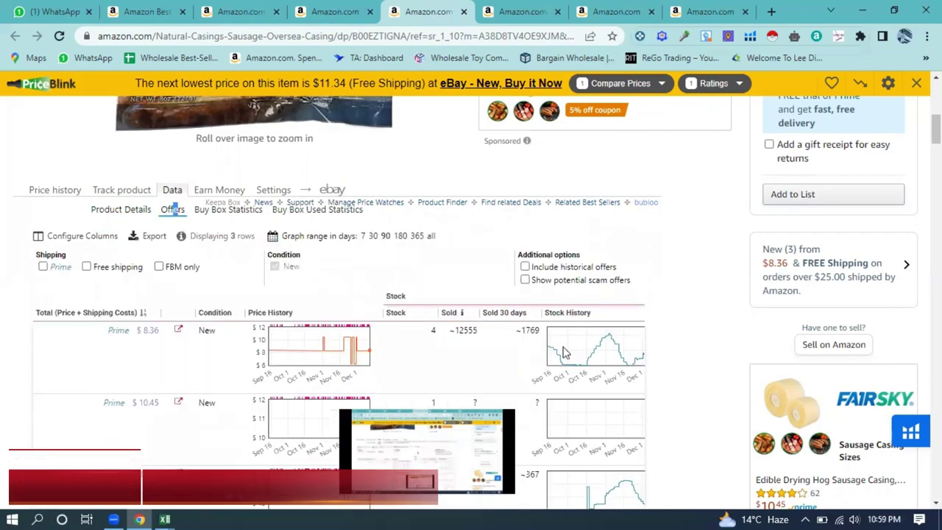
scroll(538, 331, down, 5)
scroll(538, 273, up, 10)
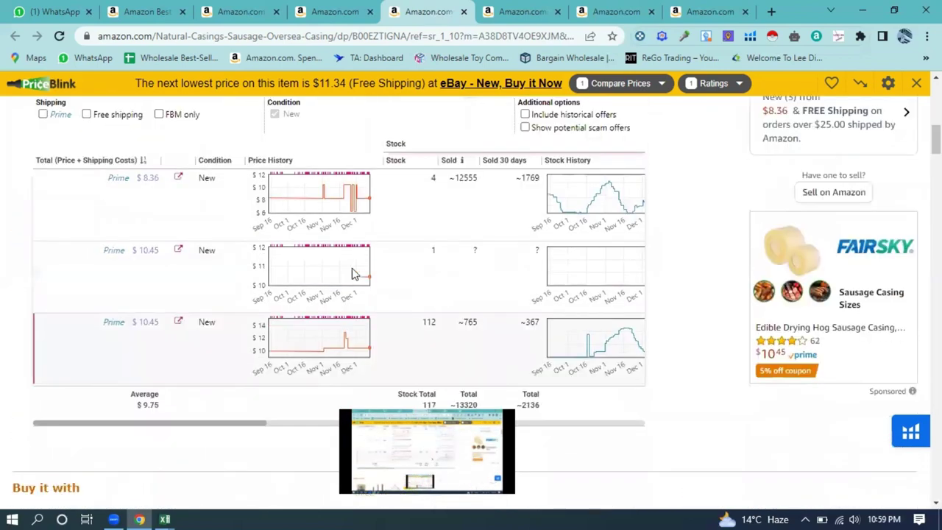
Step: Compare the hog casings' Buy Box statistics over the 180 and 30 day ranges
mouse_move(252, 368)
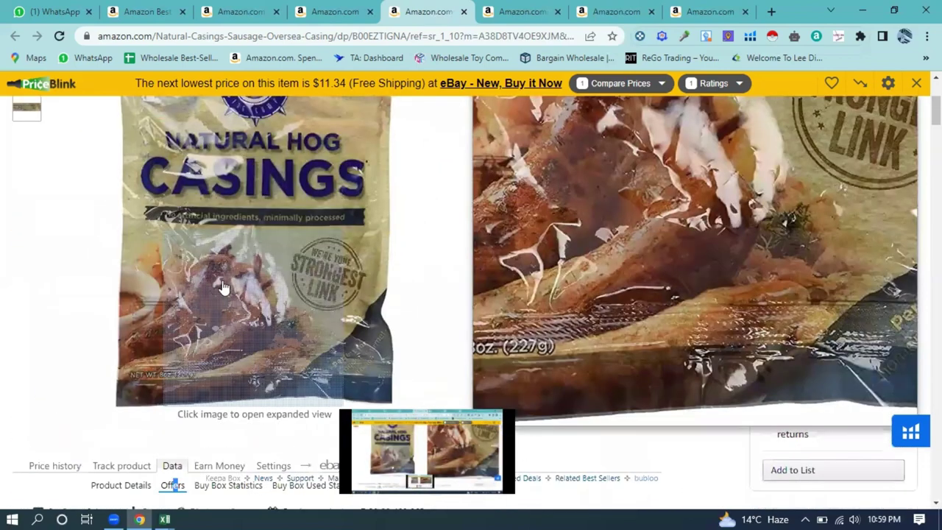
click(228, 485)
scroll(271, 330, down, 4)
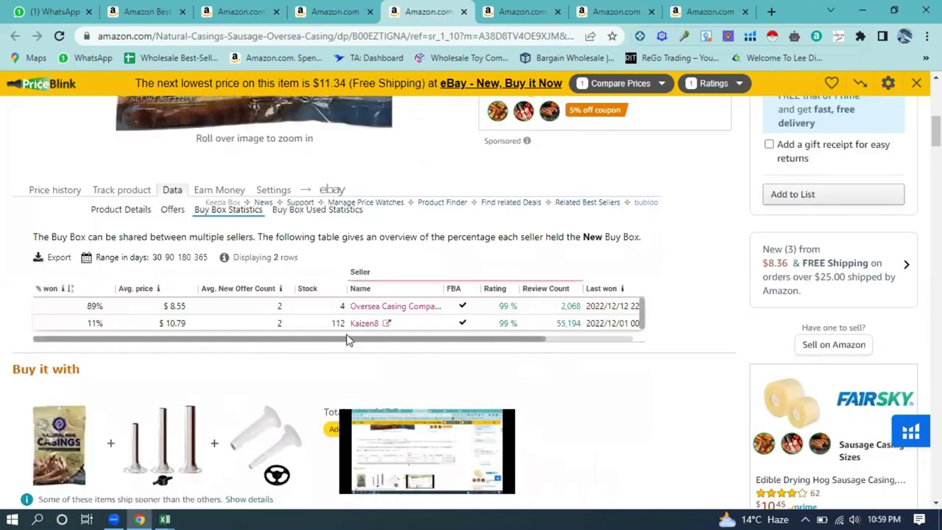
drag(392, 337, 204, 337)
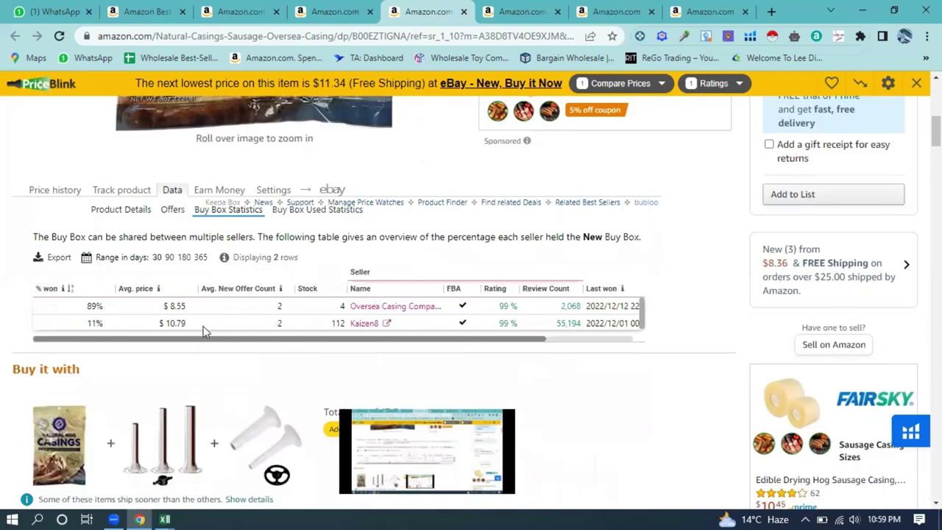
click(182, 258)
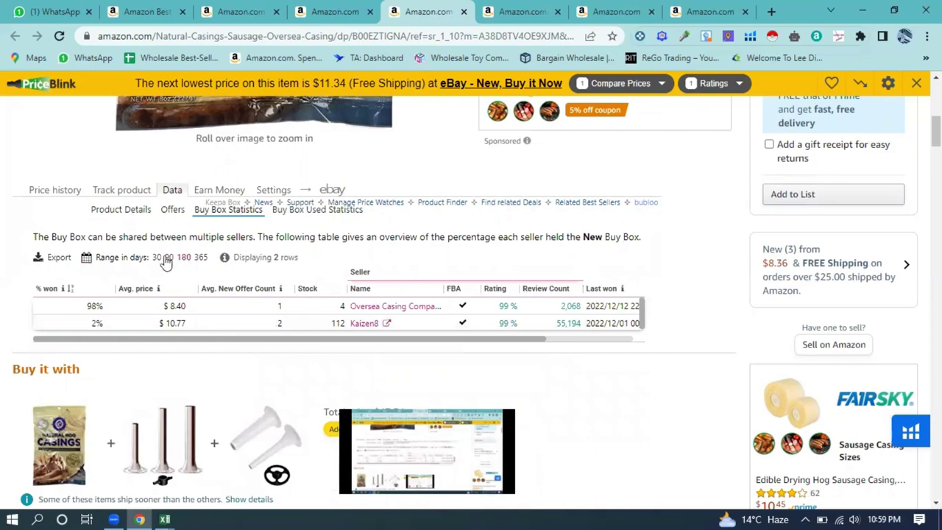
click(159, 258)
Step: Look over the rest of the hog casings listing, including the new offers, bundled items and related products
scroll(735, 302, down, 3)
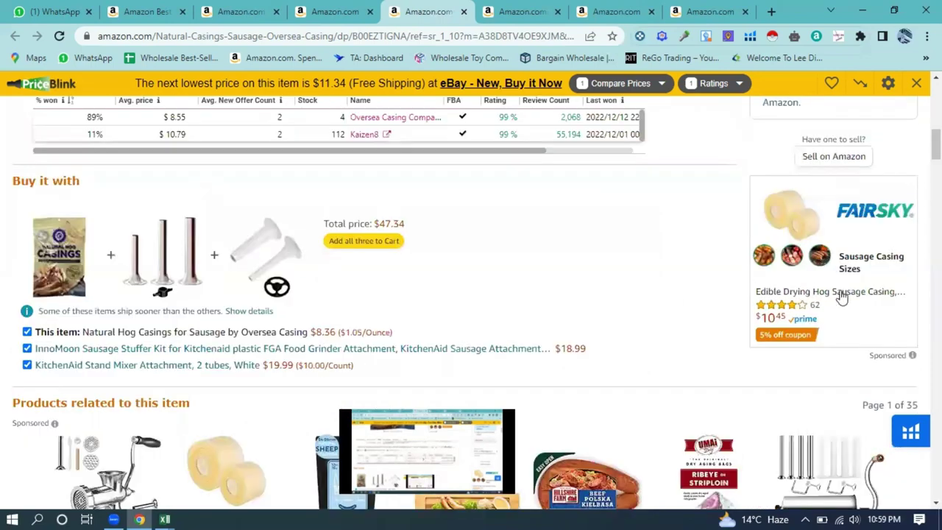
scroll(838, 300, up, 3)
scroll(839, 313, up, 2)
scroll(840, 322, down, 1)
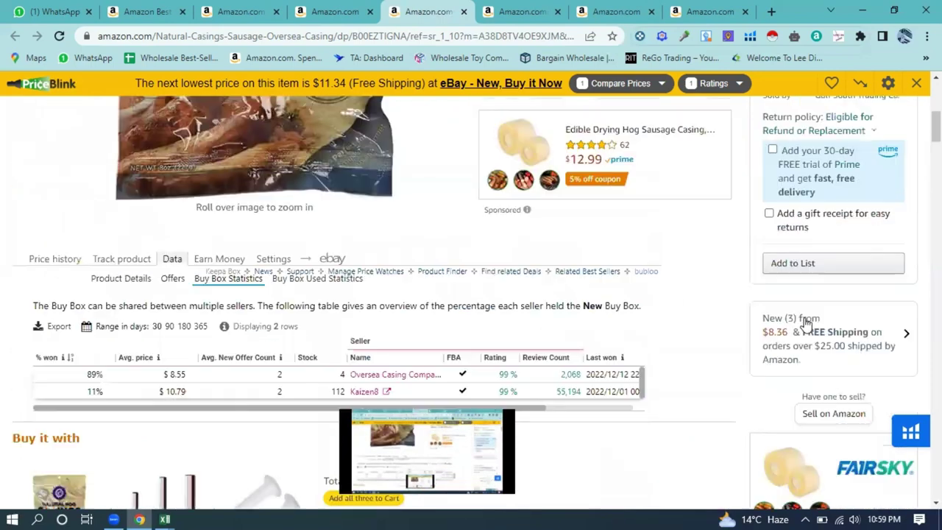
scroll(257, 344, down, 2)
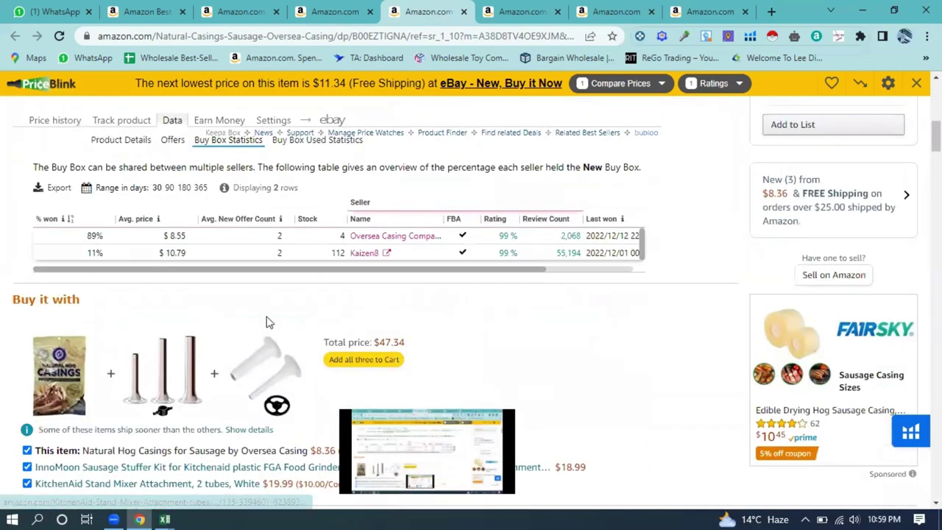
scroll(268, 321, up, 1)
scroll(268, 322, down, 4)
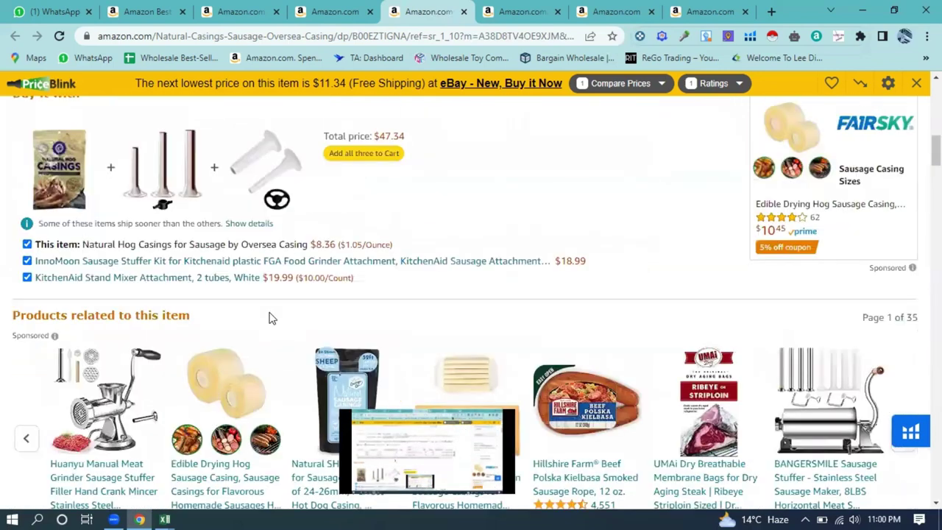
scroll(272, 320, up, 8)
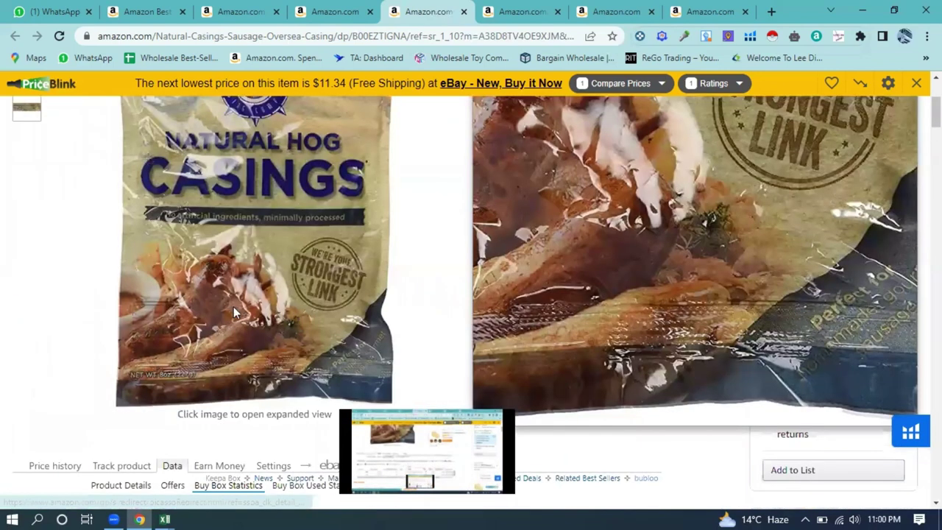
Step: Compare stock, 30-day sales, stock history and FBA status for each seller in the hog casings' Keepa offers table
scroll(233, 306, down, 3)
click(168, 278)
scroll(366, 312, down, 3)
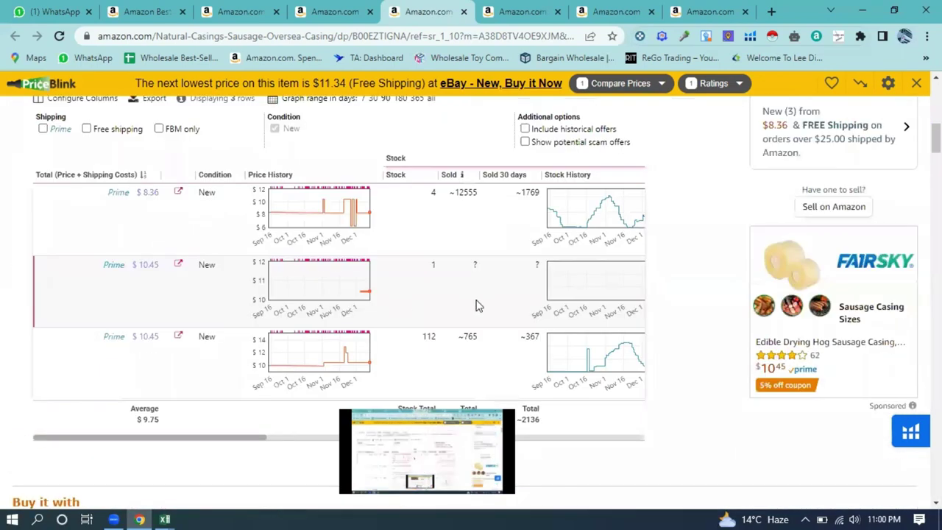
scroll(508, 305, down, 1)
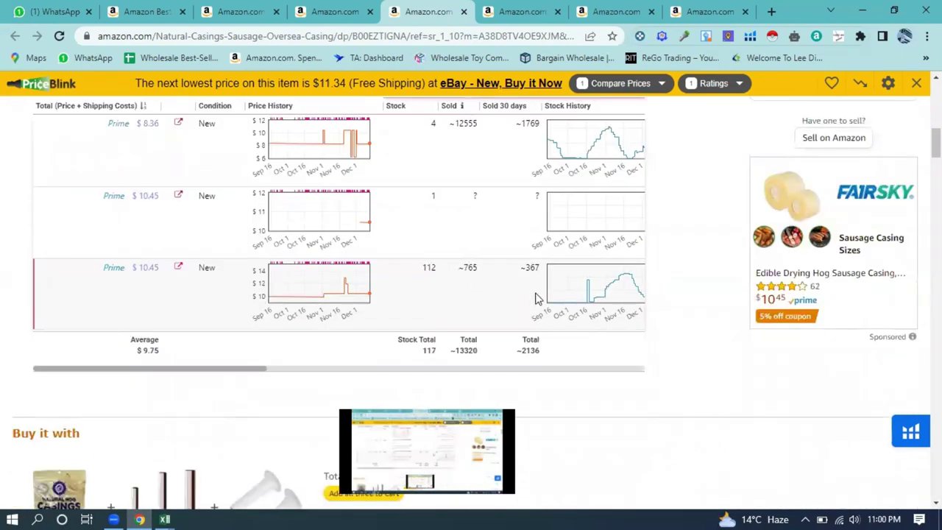
scroll(515, 283, up, 2)
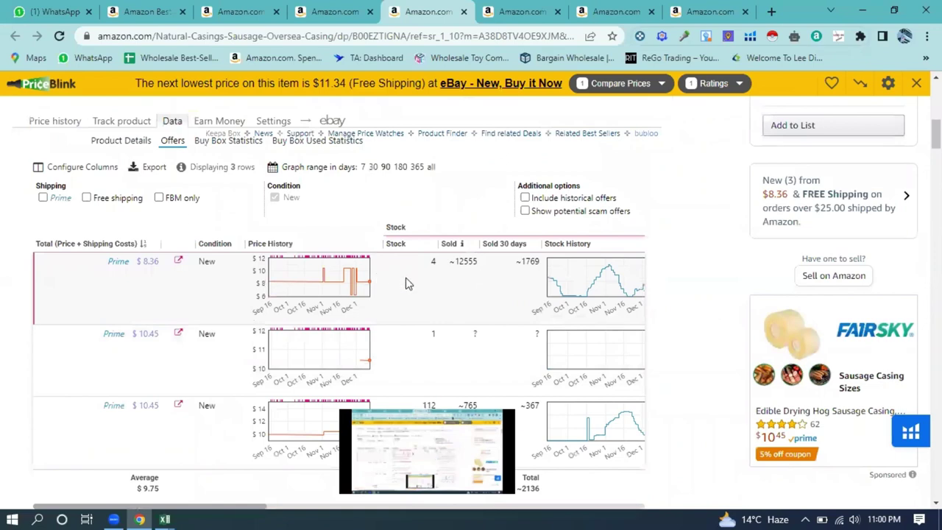
scroll(460, 326, down, 1)
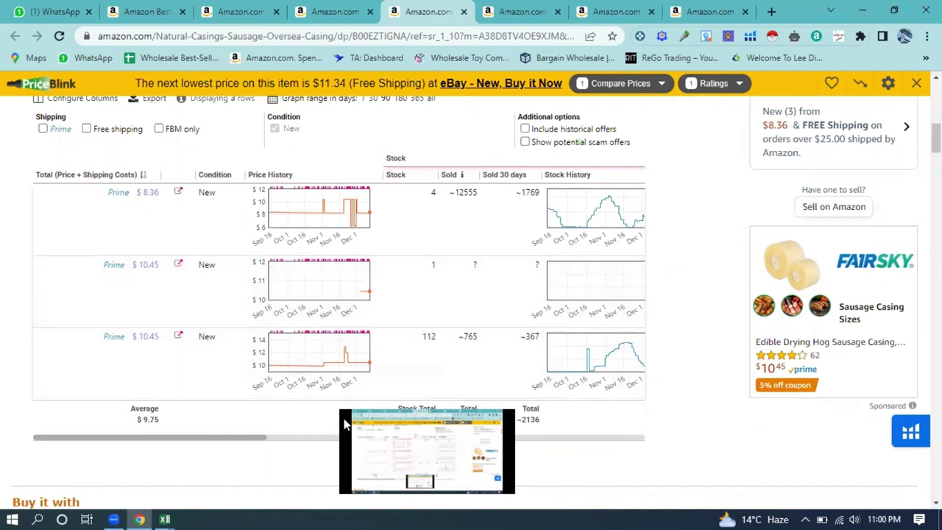
drag(239, 438, 349, 441)
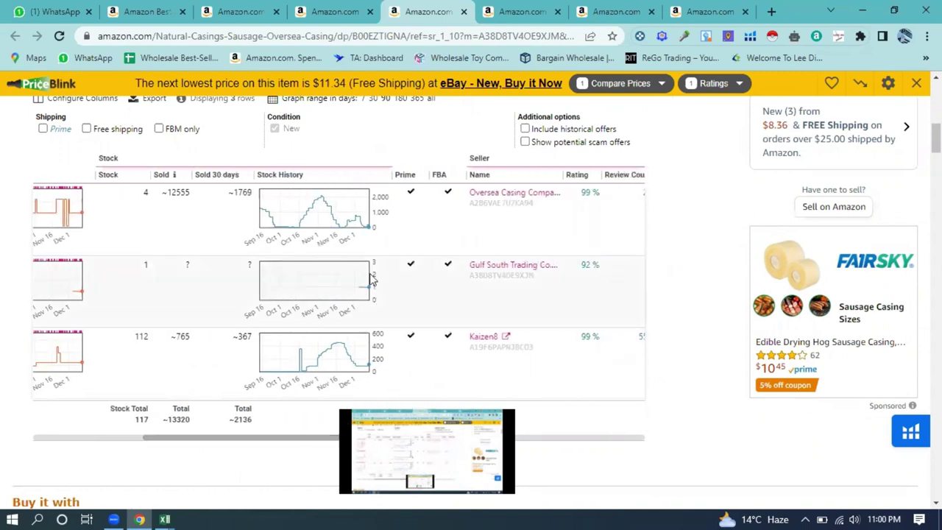
Step: Recheck each seller's Buy Box share and average price in the hog casings' Buy Box statistics
scroll(316, 261, up, 2)
scroll(250, 217, up, 1)
scroll(249, 213, down, 2)
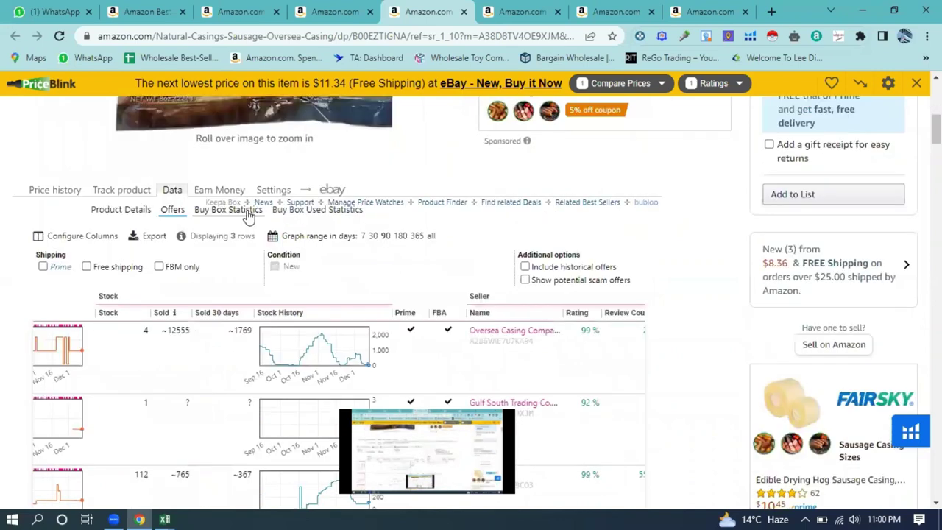
click(246, 210)
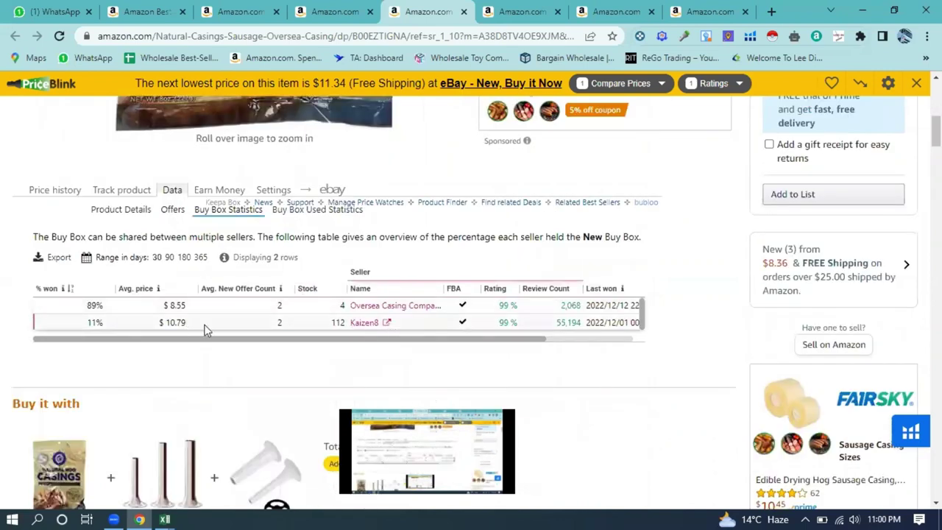
Step: Compare the sellers' ratings and review counts in the hog casings' Keepa offers table
click(173, 210)
scroll(417, 309, down, 3)
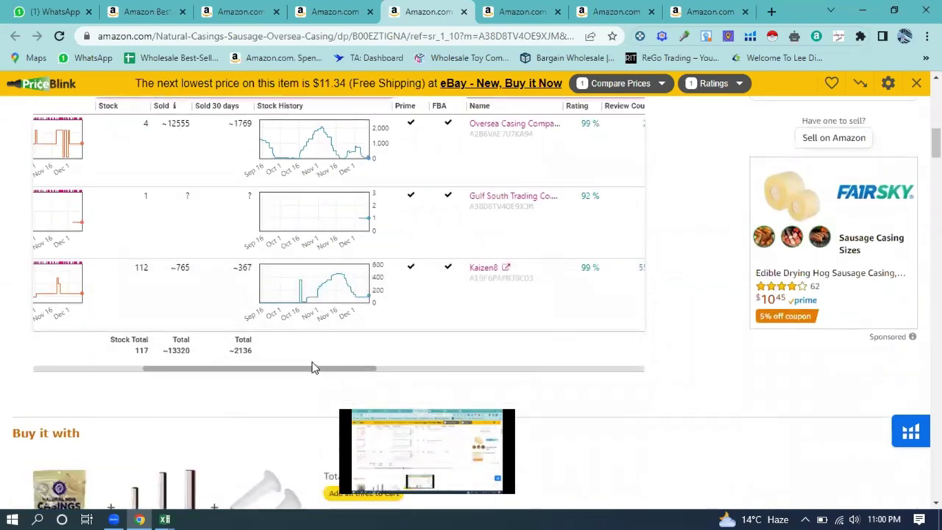
drag(327, 369, 394, 374)
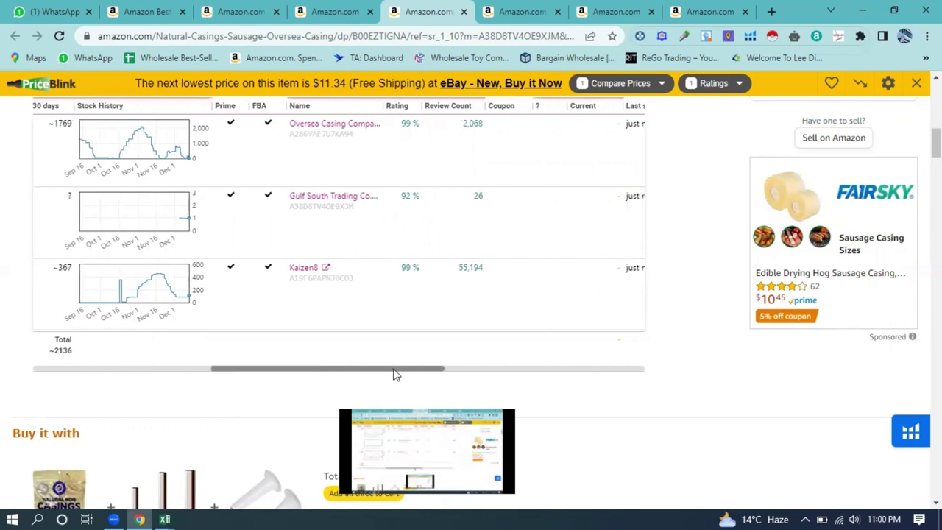
drag(394, 374, 349, 379)
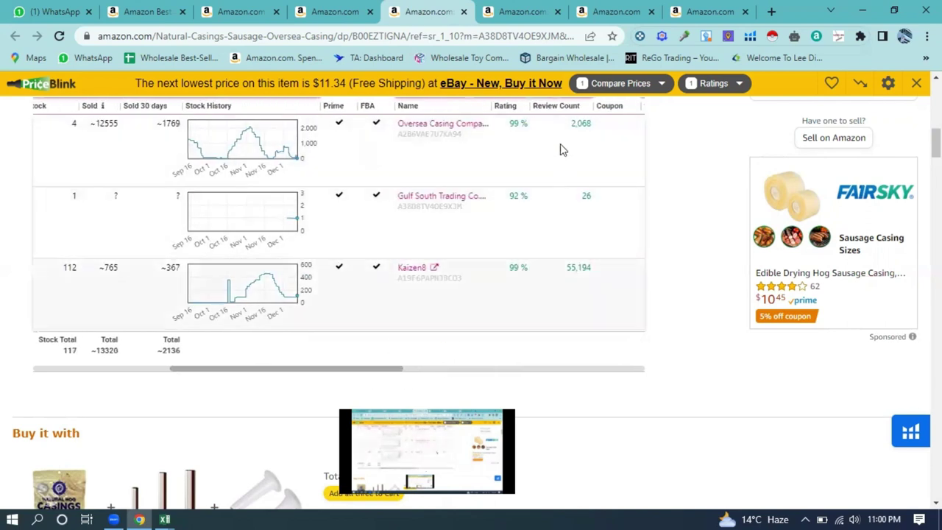
Step: Bring up the Crayola Bathtub Fingerpaint 5 Color Variety Pack listing
scroll(335, 283, up, 5)
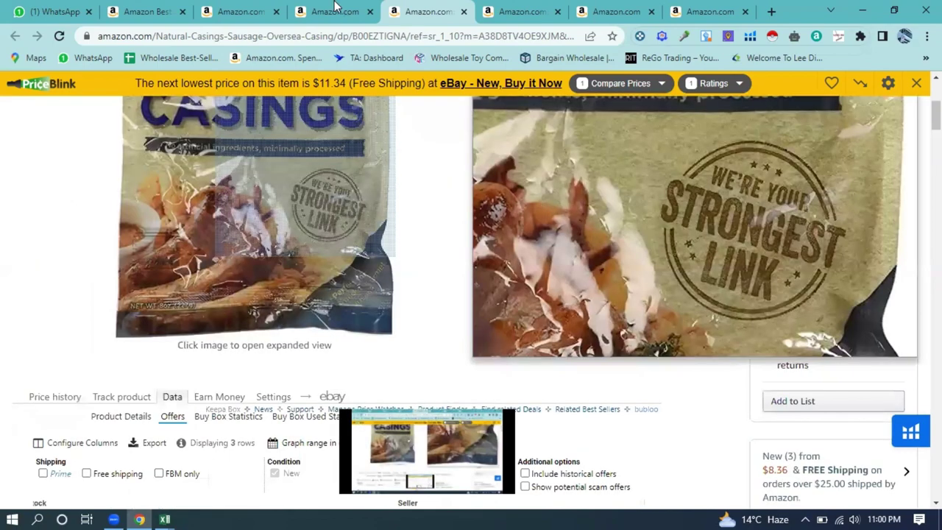
click(506, 10)
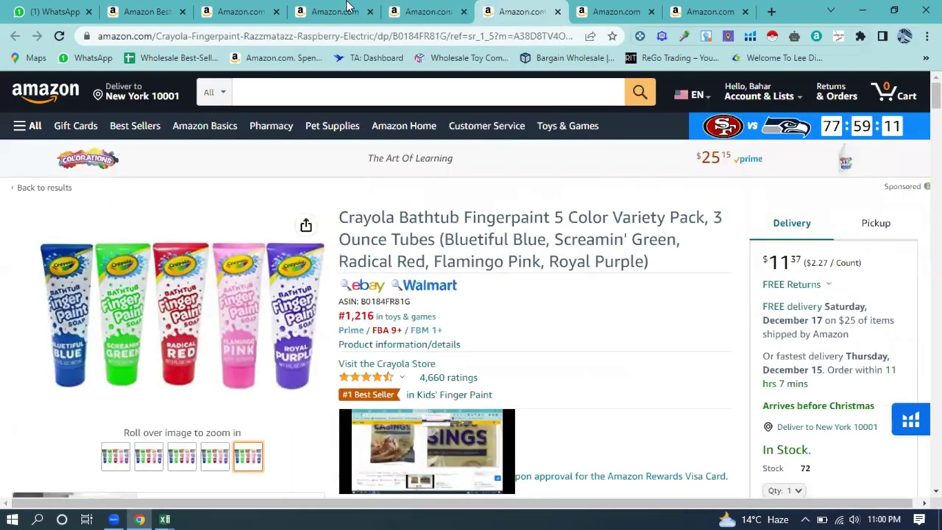
Step: Return to the seller's storefront results and look through the products around the hog casings for further candidates
click(349, 9)
scroll(498, 164, down, 1)
scroll(521, 164, up, 10)
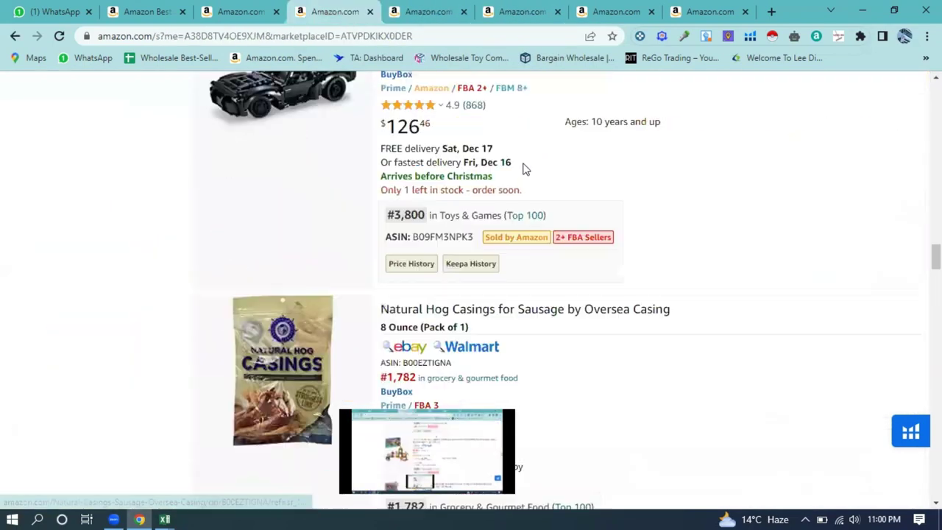
scroll(524, 168, down, 1)
scroll(523, 169, down, 7)
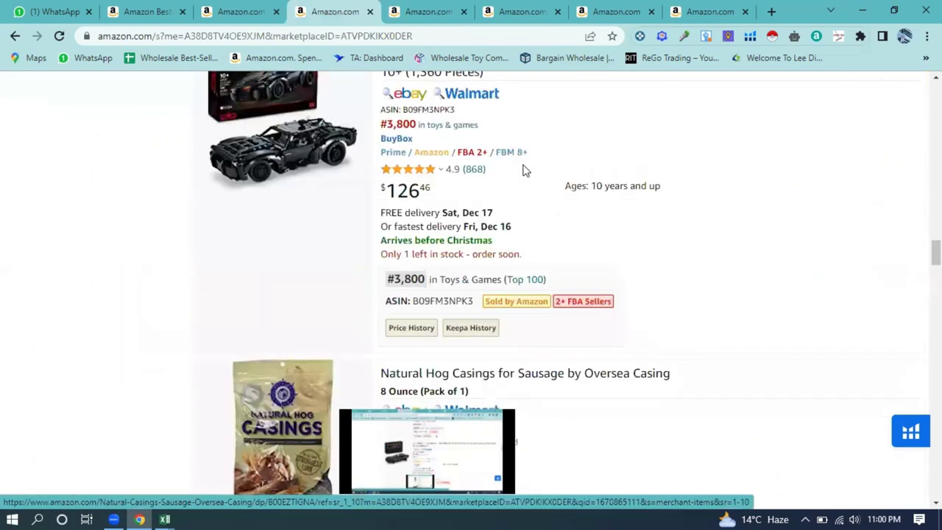
scroll(523, 172, down, 5)
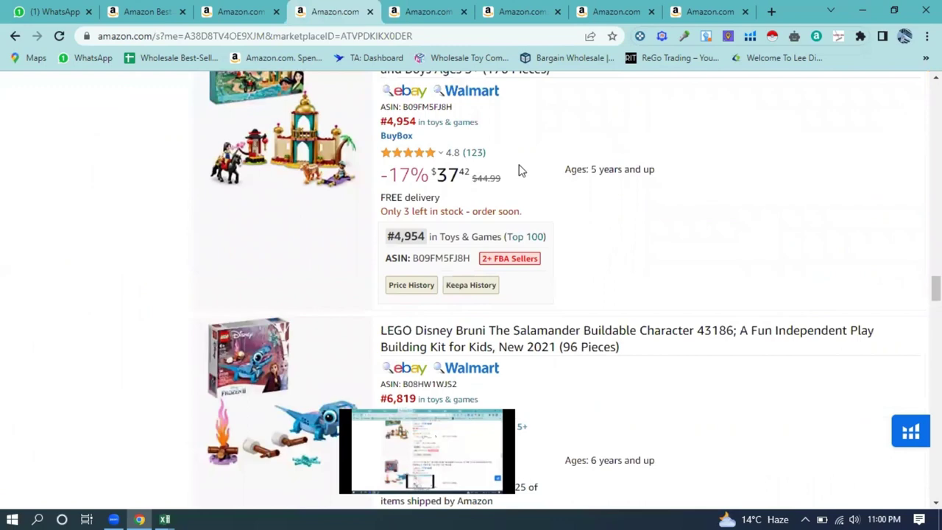
scroll(518, 170, down, 1)
scroll(520, 169, up, 3)
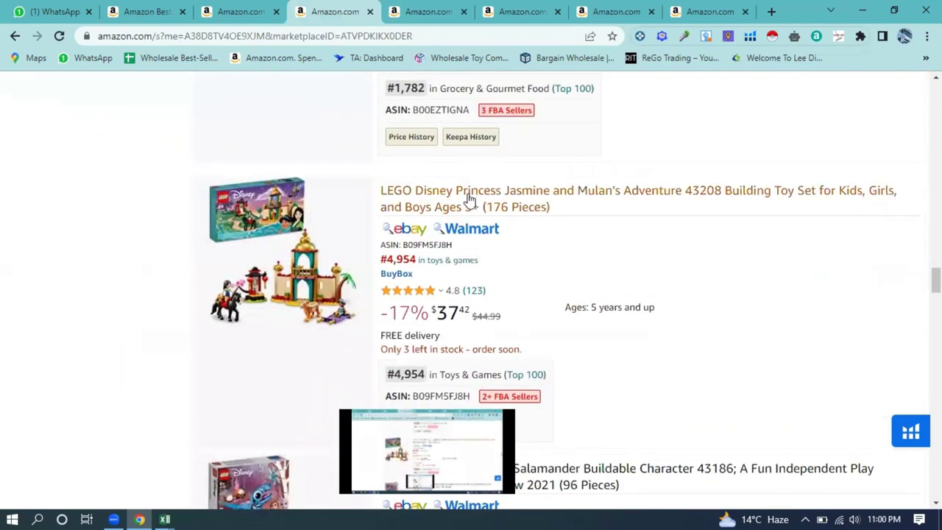
right_click(471, 200)
click(482, 204)
scroll(476, 205, down, 3)
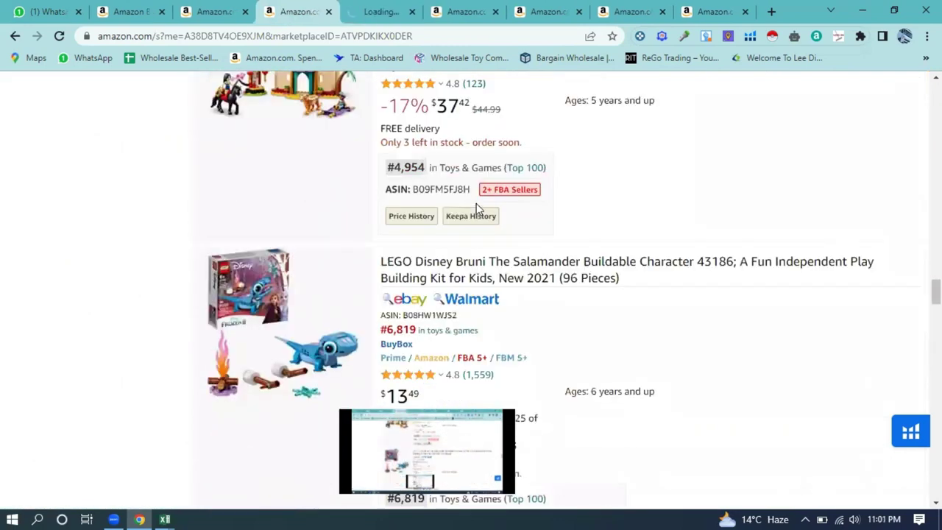
scroll(476, 208, up, 2)
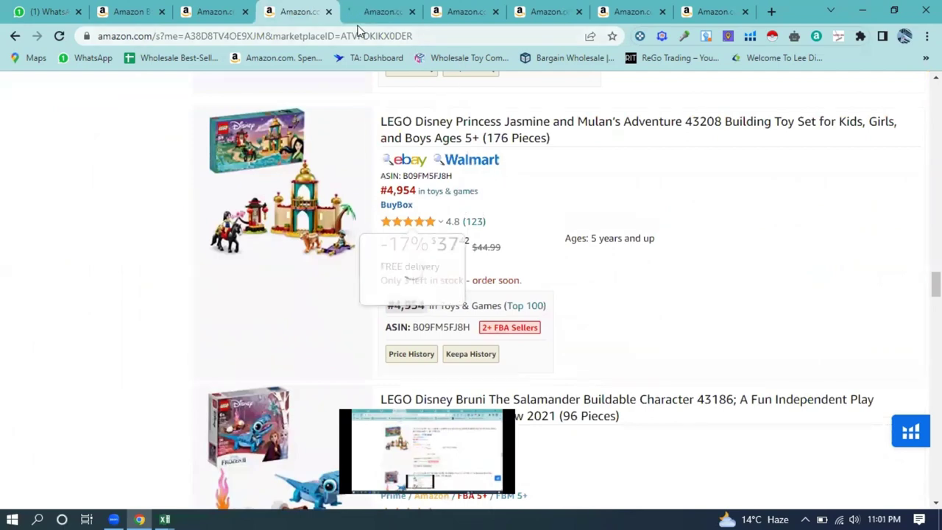
click(413, 12)
Step: Open the LEGO Disney Bruni The Salamander and LEGO Marvel Shang-Chi Battle at The Ancient Village listings in separate new tabs
scroll(479, 224, down, 3)
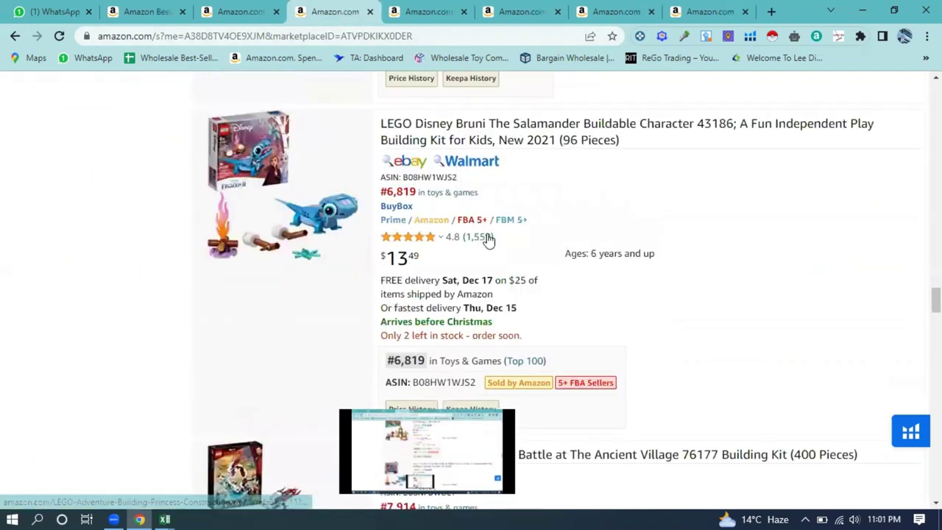
right_click(477, 135)
click(505, 140)
scroll(527, 128, down, 5)
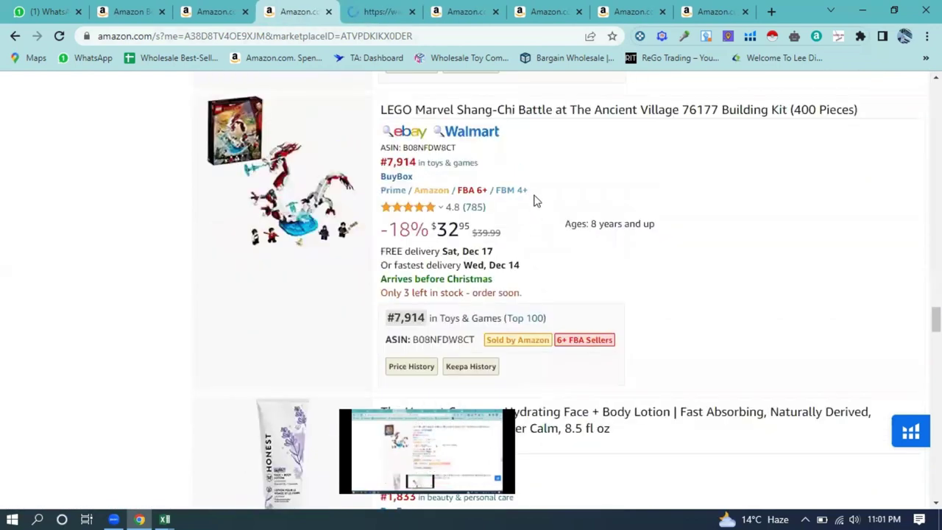
right_click(541, 114)
click(563, 120)
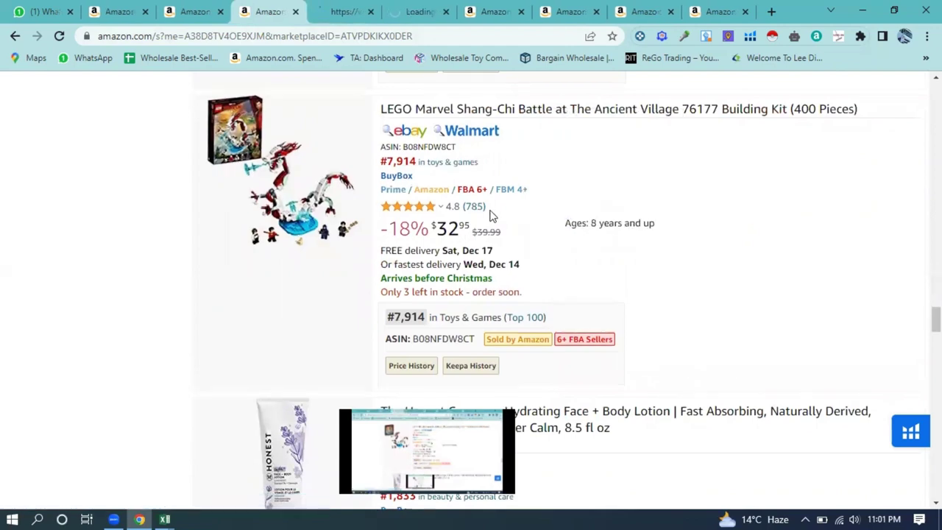
Step: Look through the remaining storefront products on this page and go to results page 2
scroll(500, 246, down, 2)
scroll(500, 247, down, 7)
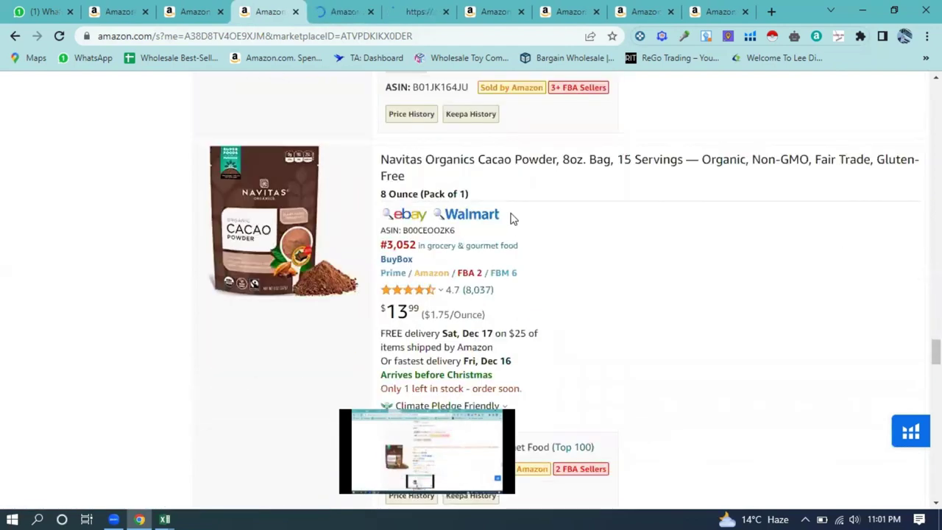
scroll(497, 215, down, 8)
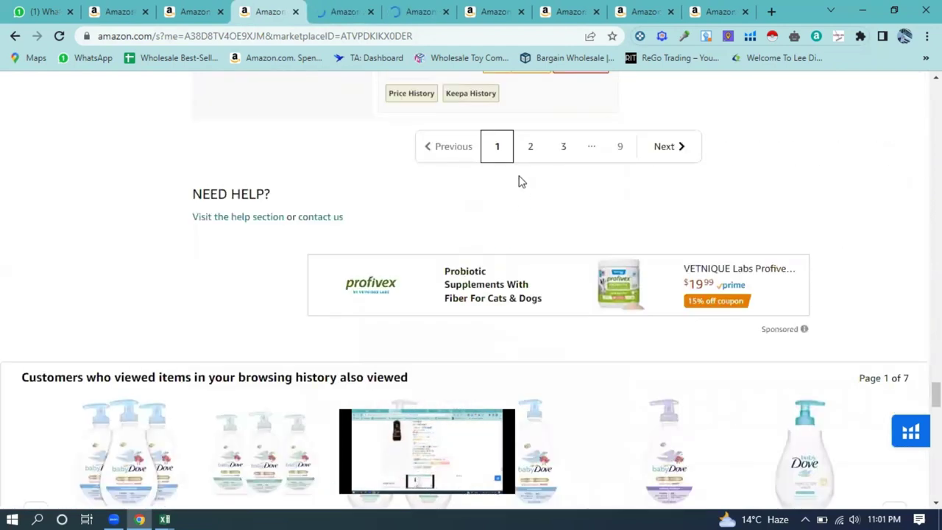
click(524, 152)
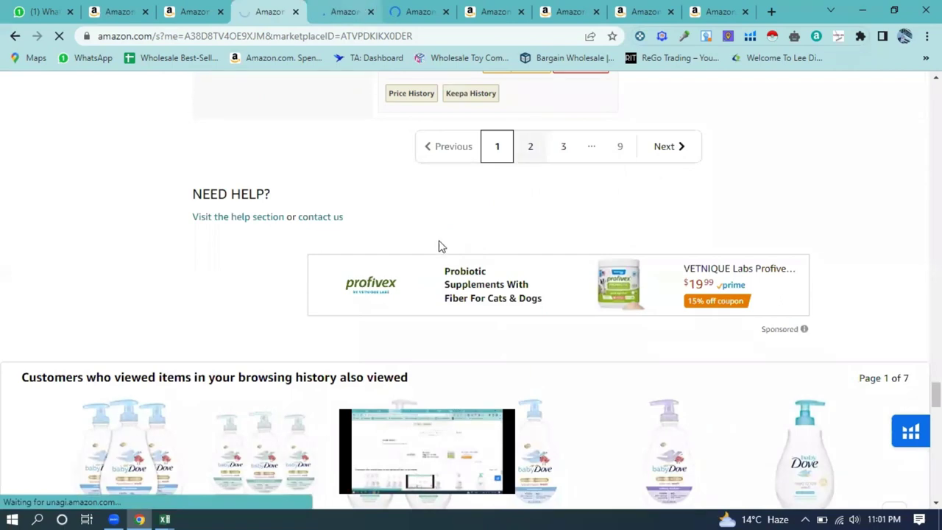
Step: Bring up the LEGO Bruni The Salamander listing and examine its Keepa price history and sales rank graph
key(ctrl+Tab)
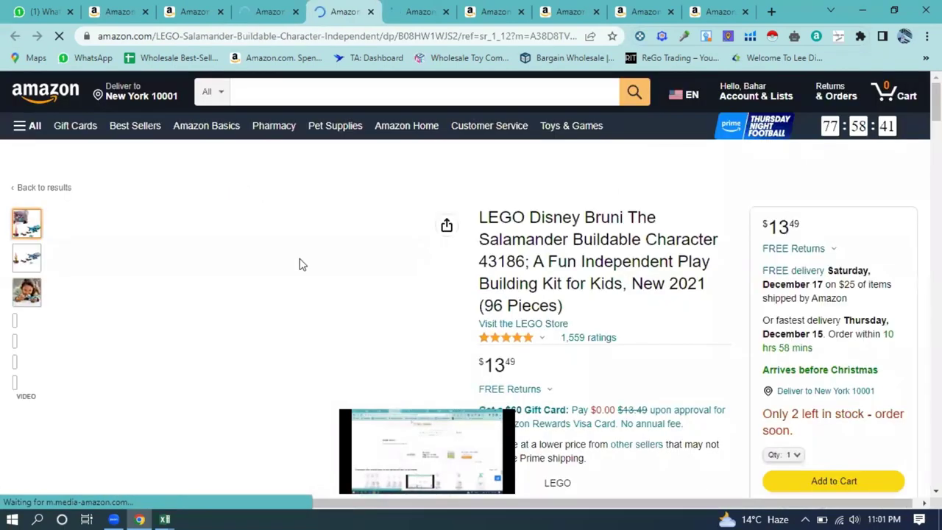
scroll(444, 275, down, 5)
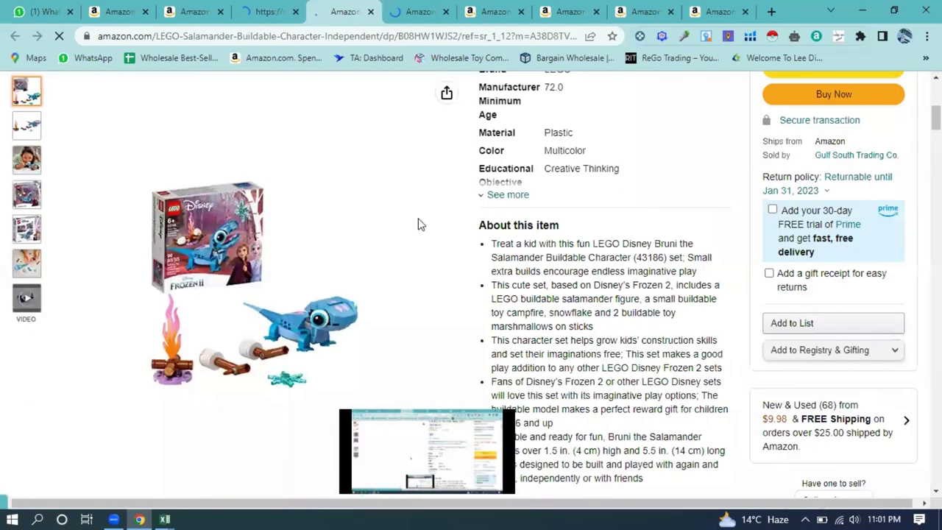
scroll(395, 315, down, 3)
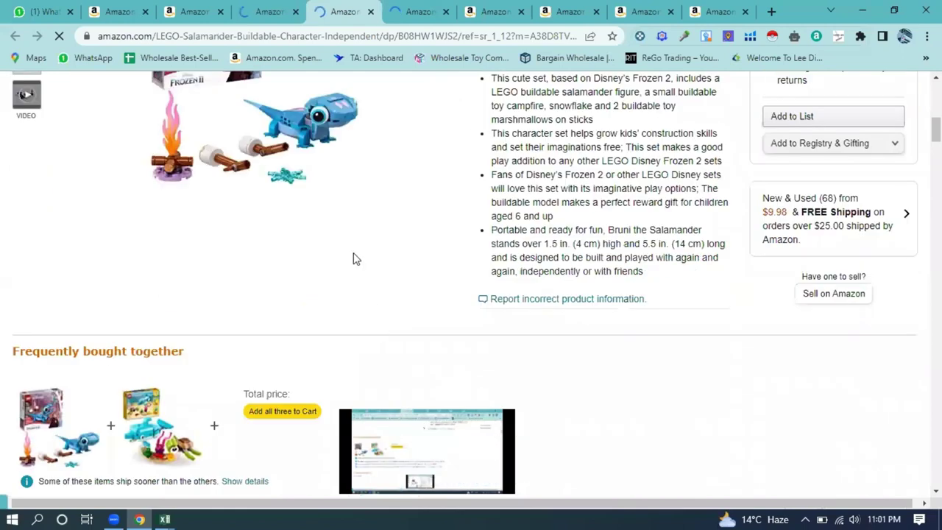
scroll(360, 252, down, 5)
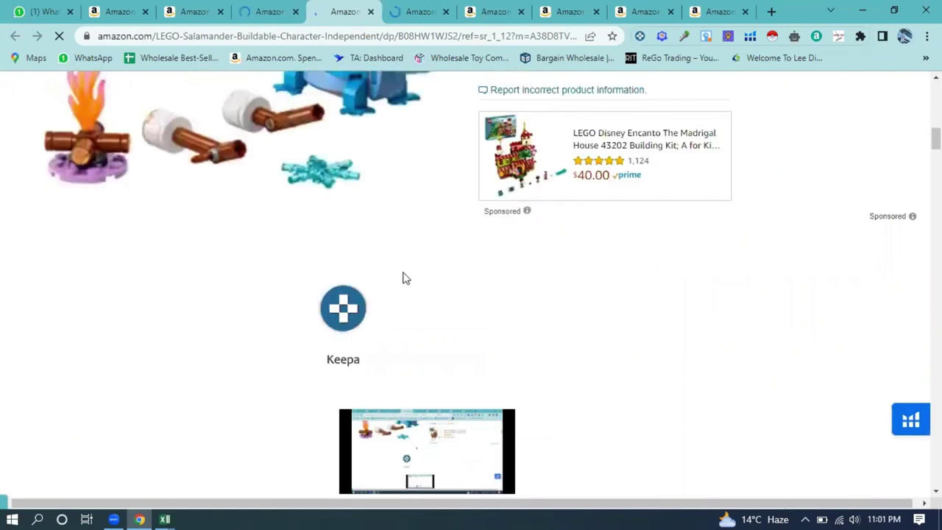
click(423, 9)
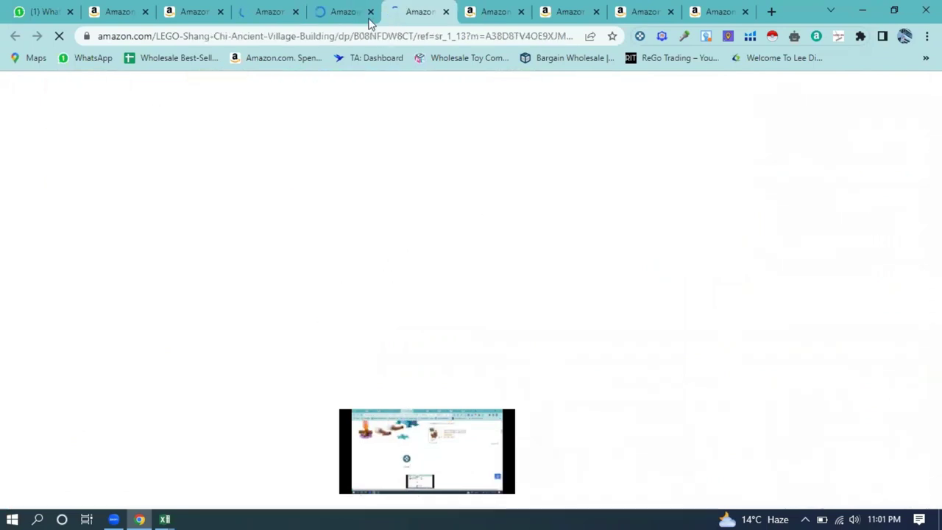
click(366, 19)
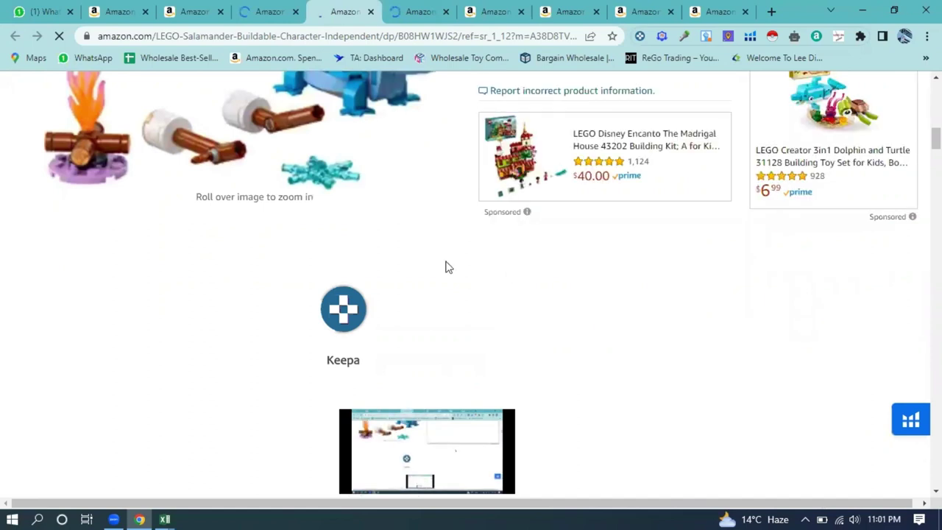
scroll(441, 250, down, 2)
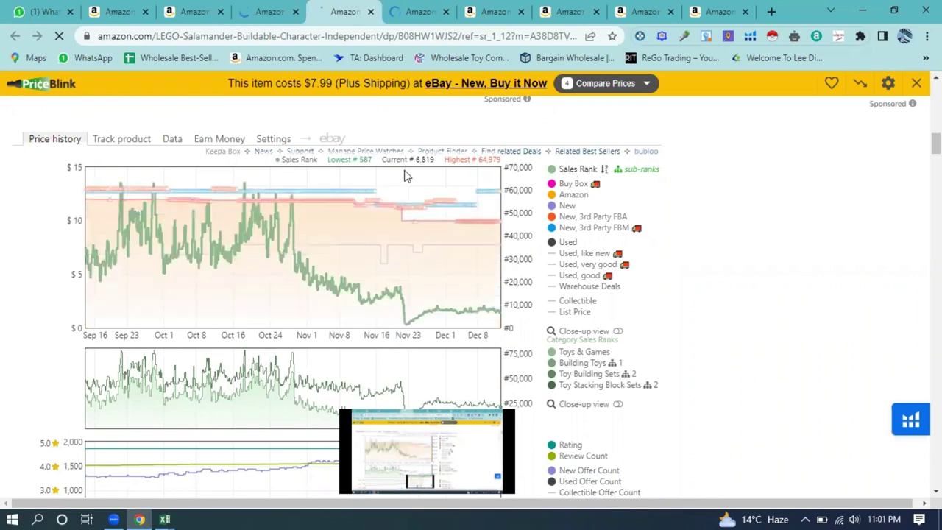
Step: Check the LEGO Bruni set's Keepa product details, including its sales rank averages and Buy Box seller
click(164, 144)
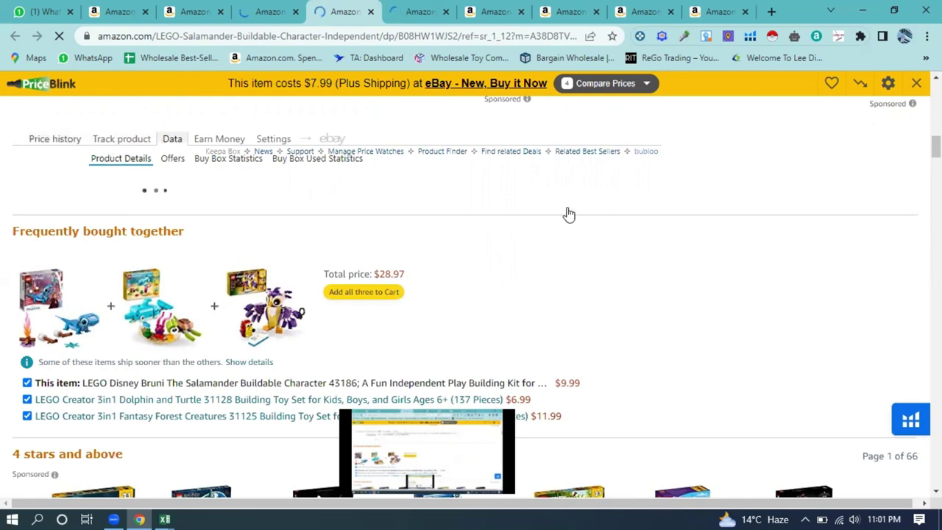
mouse_move(555, 173)
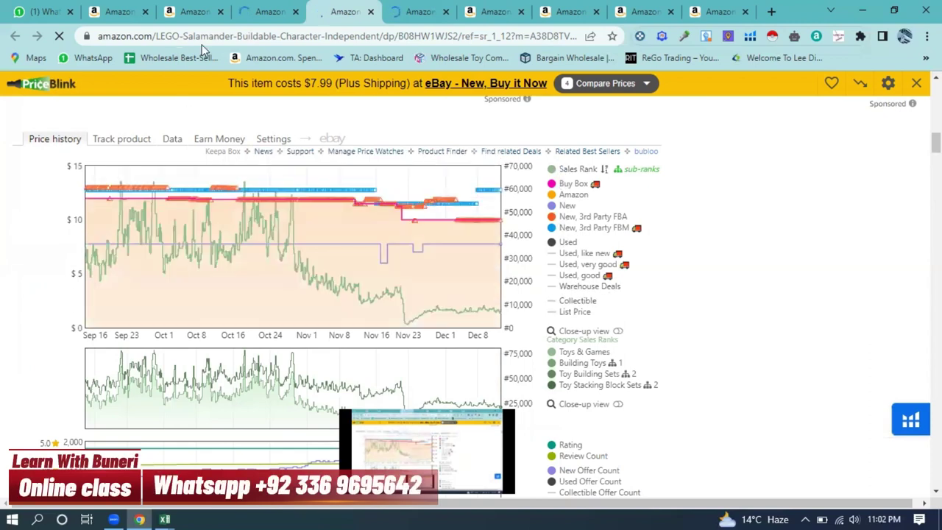
click(170, 140)
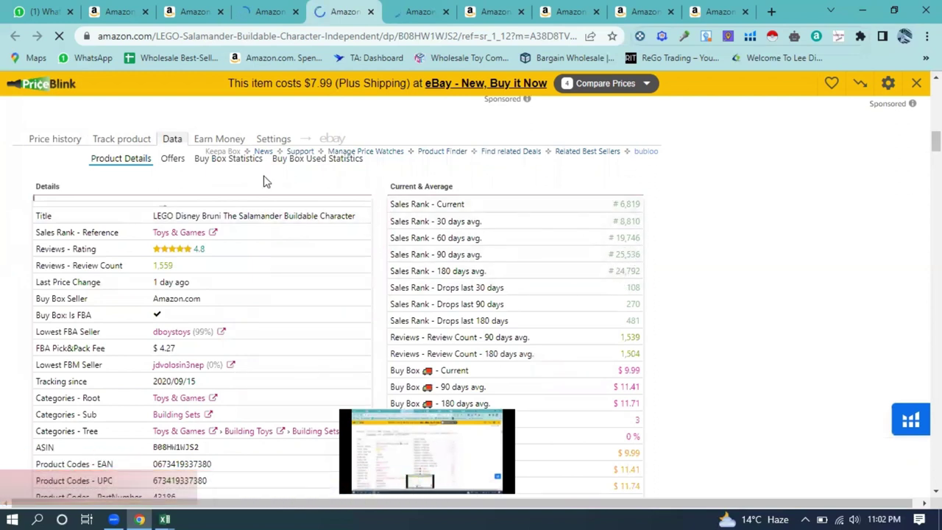
Step: Compare prices, stock and 30-day sales across the LEGO Bruni set's Keepa offers
click(173, 159)
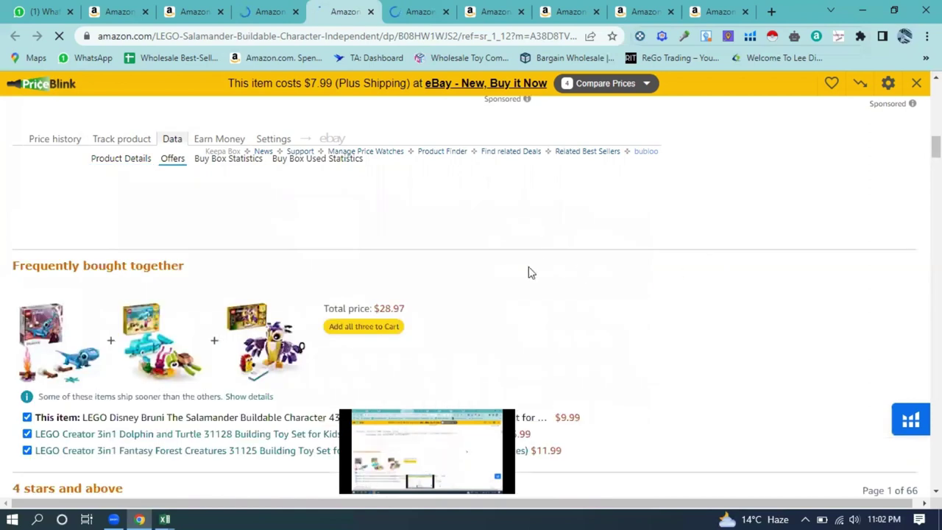
scroll(457, 276, down, 2)
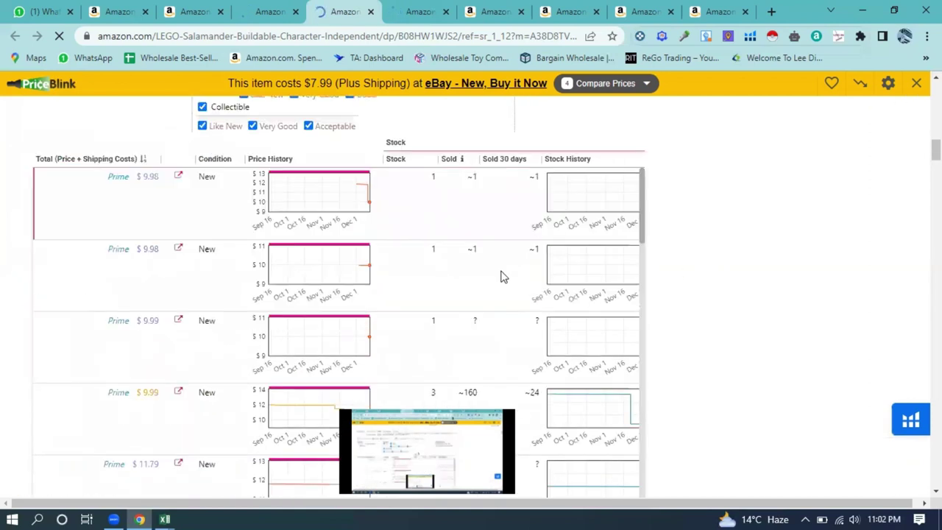
scroll(501, 276, down, 10)
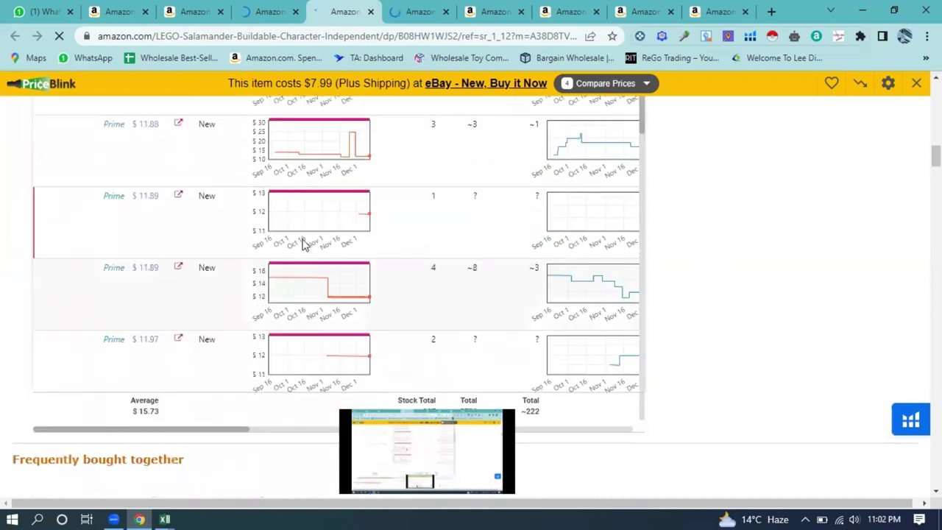
Step: Check each seller's Buy Box share in the LEGO Bruni set's Keepa statistics and close the listing
scroll(236, 189, up, 8)
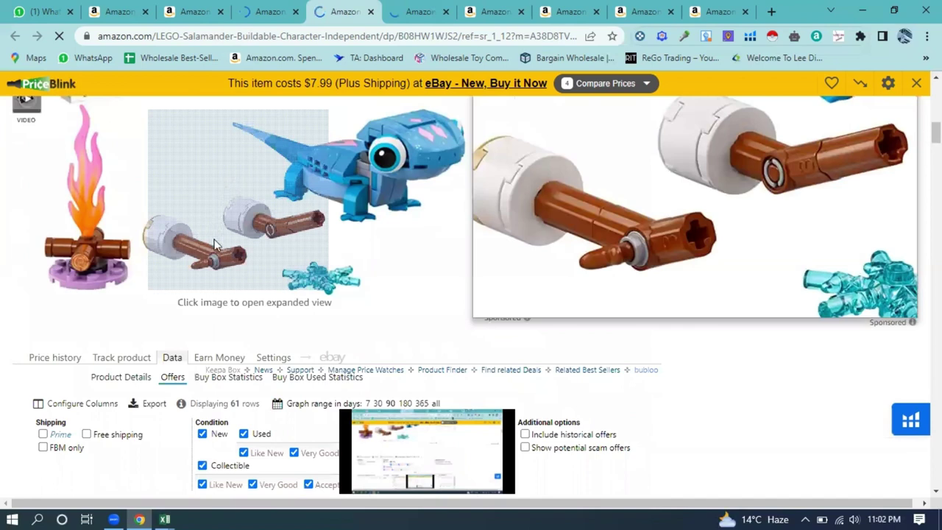
scroll(215, 245, down, 2)
scroll(230, 127, down, 2)
scroll(221, 170, up, 1)
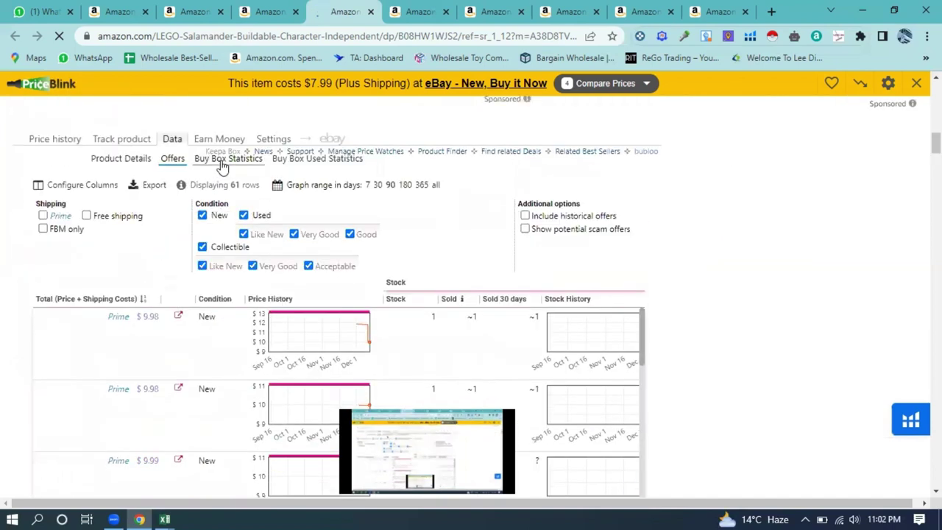
click(224, 159)
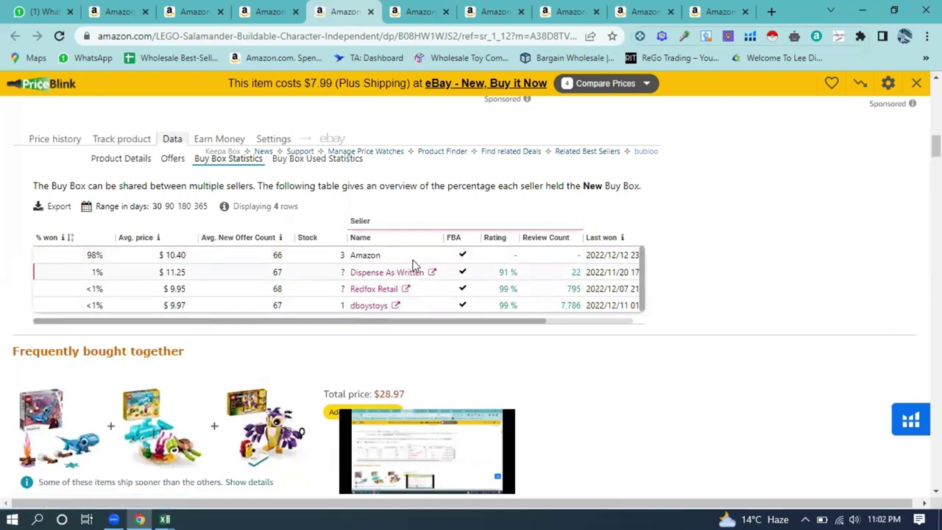
click(370, 12)
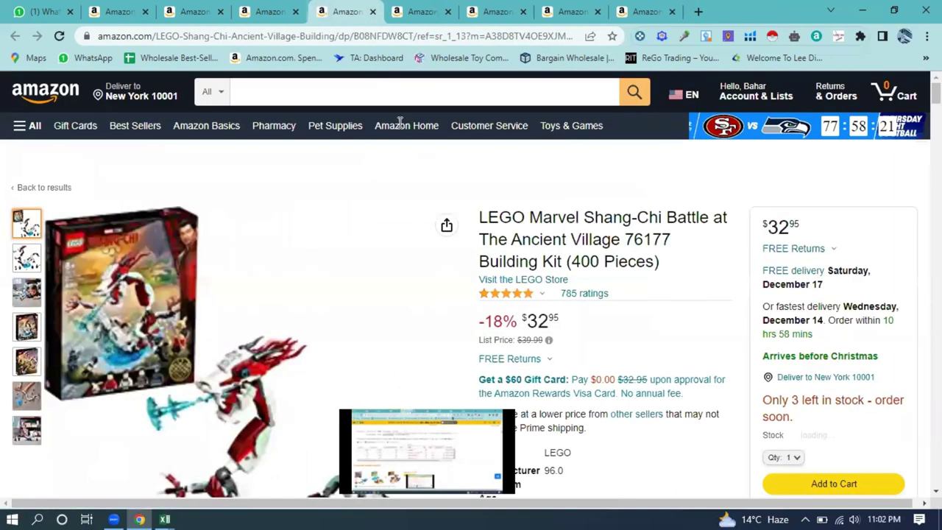
Step: Examine the LEGO Marvel Shang-Chi set's Keepa price history and compare prices, stock and sales across its offers
scroll(375, 246, down, 5)
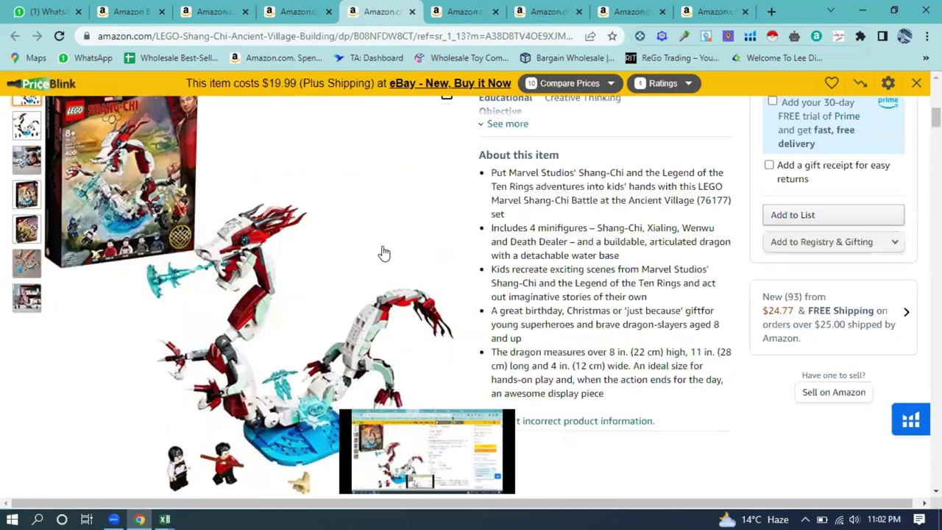
scroll(230, 185, down, 5)
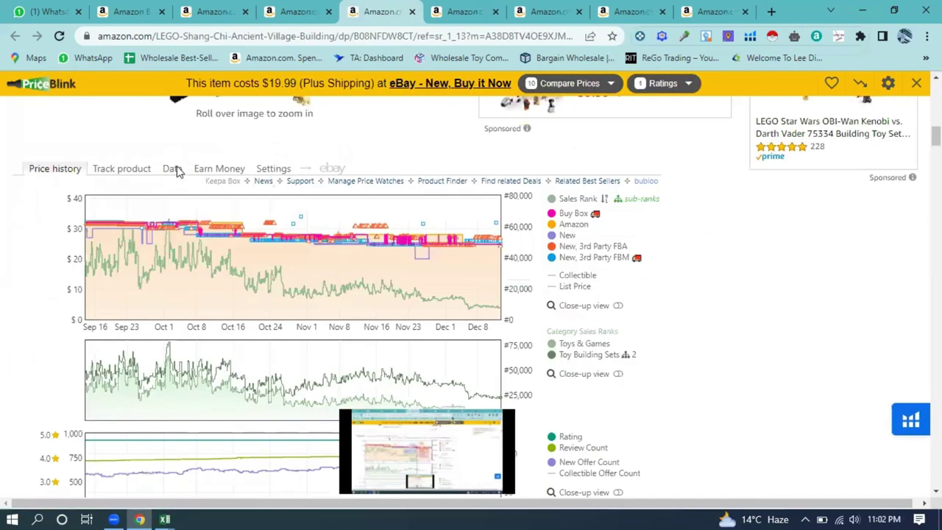
click(174, 169)
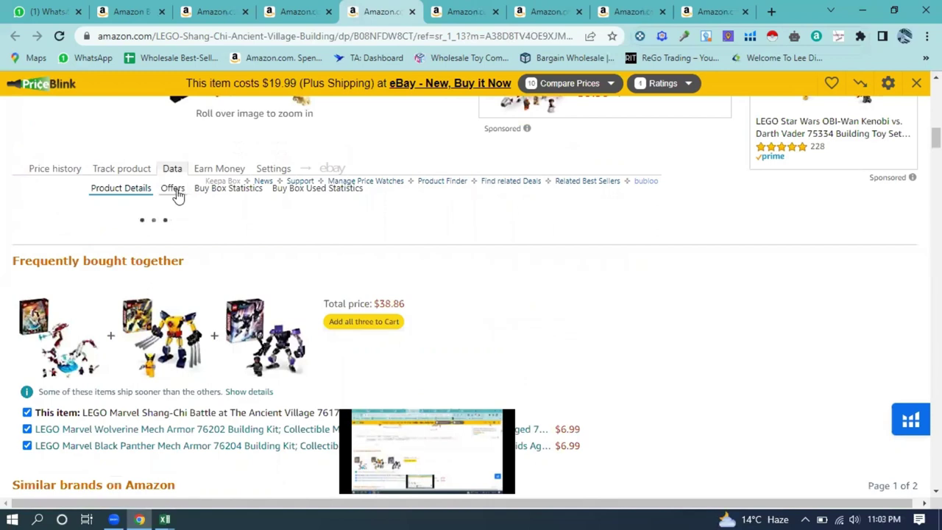
click(174, 190)
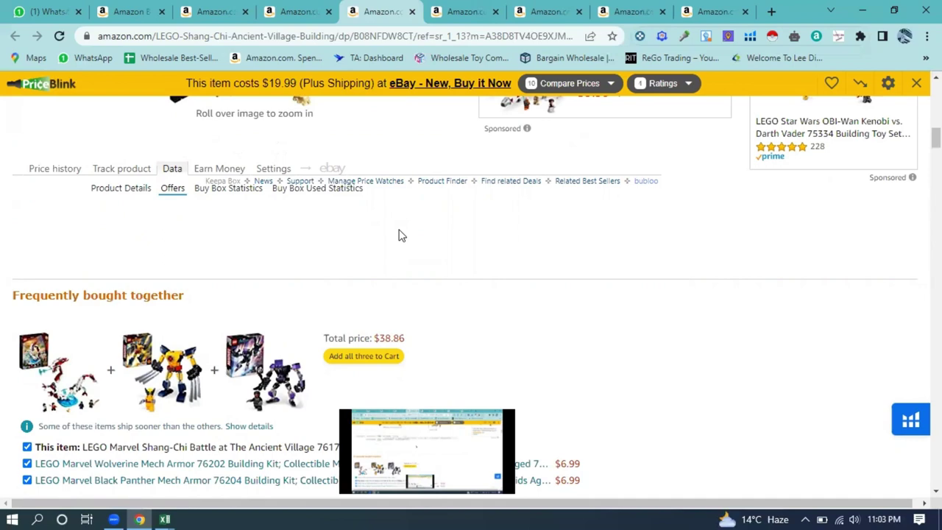
scroll(517, 275, down, 3)
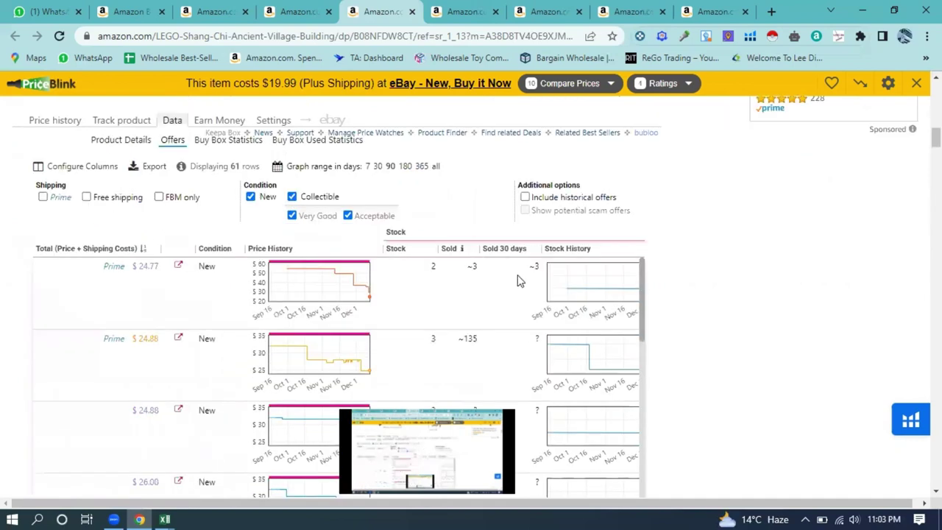
scroll(517, 278, down, 5)
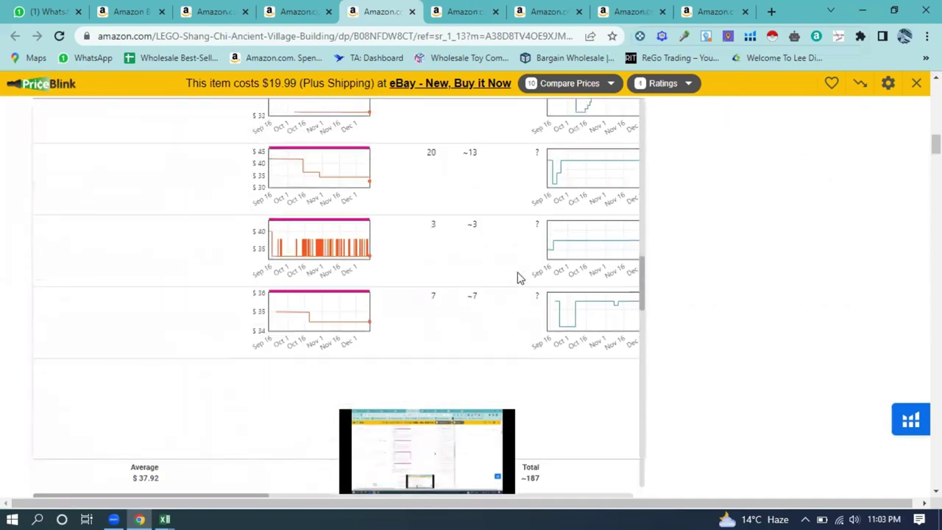
Step: Compare prices, stock and 30-day sales across the remaining Keepa offers for the LEGO Marvel Shang-Chi set
scroll(517, 276, down, 5)
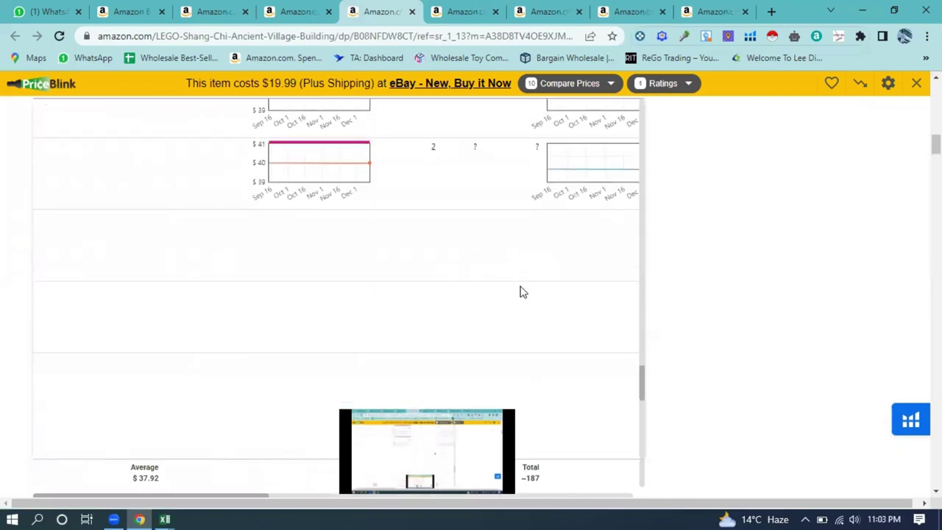
scroll(549, 342, down, 10)
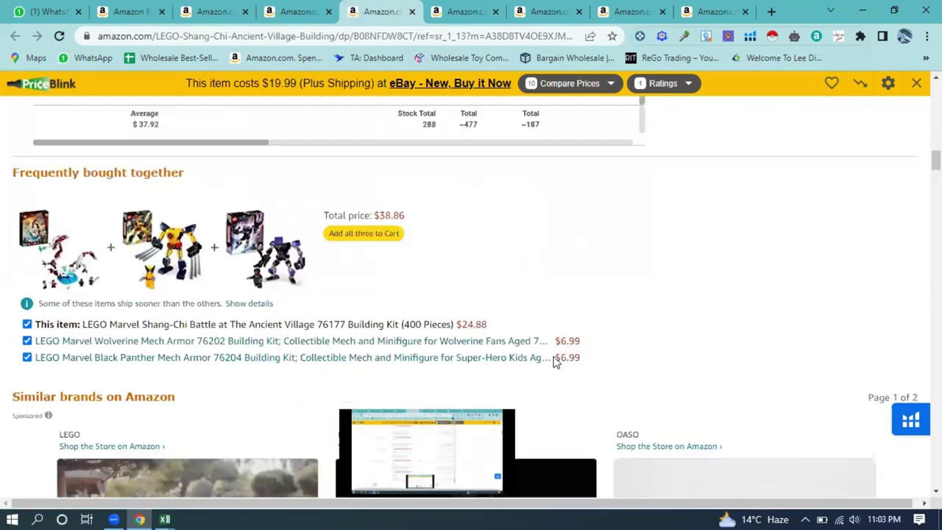
scroll(260, 227, up, 10)
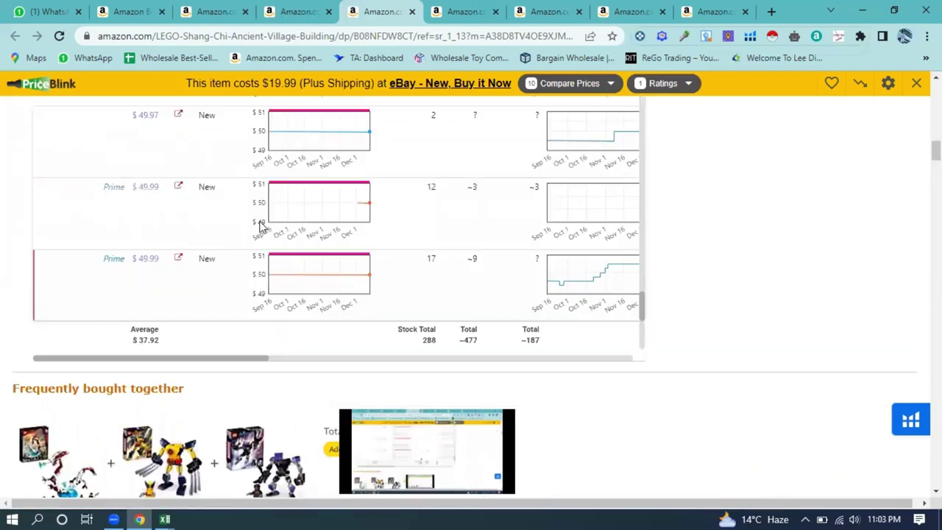
scroll(286, 210, up, 10)
scroll(287, 211, down, 10)
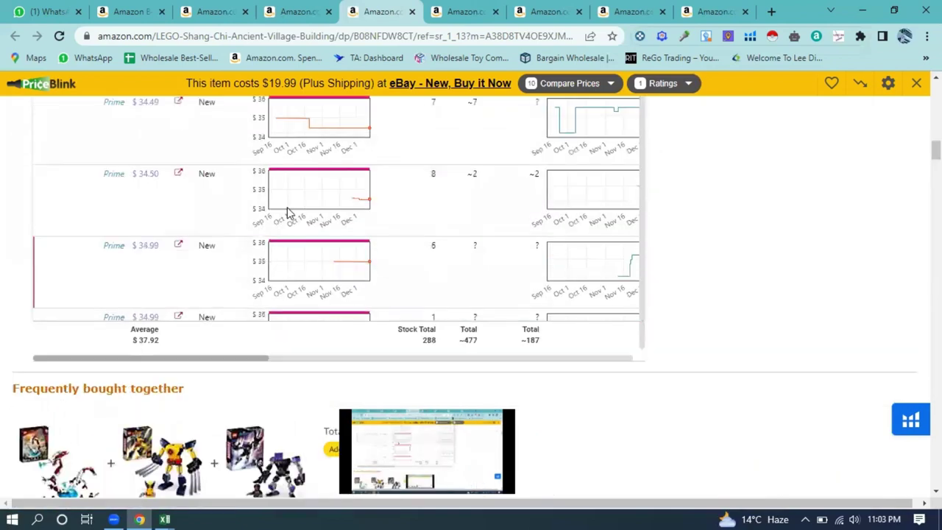
scroll(337, 178, up, 10)
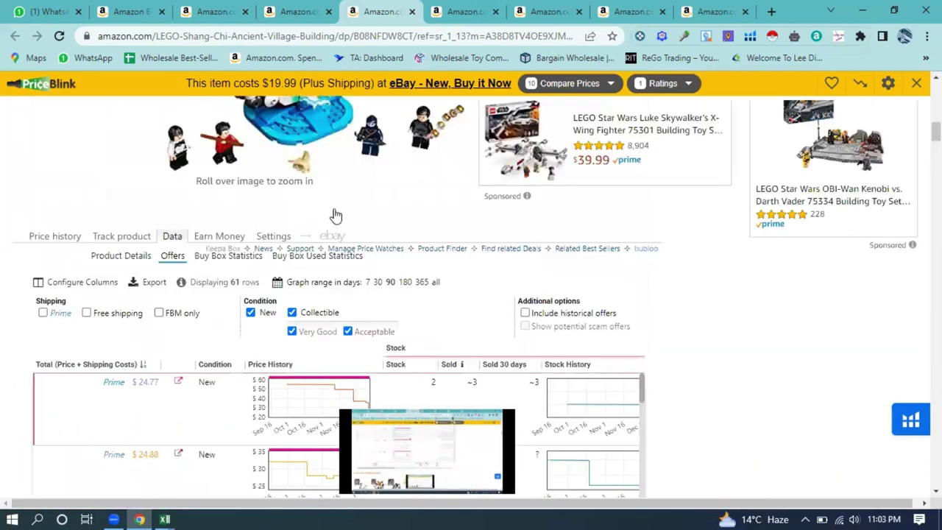
Step: Check each seller's Buy Box share in the LEGO Marvel Shang-Chi set's Keepa statistics and return to the product description
scroll(280, 213, down, 1)
click(228, 189)
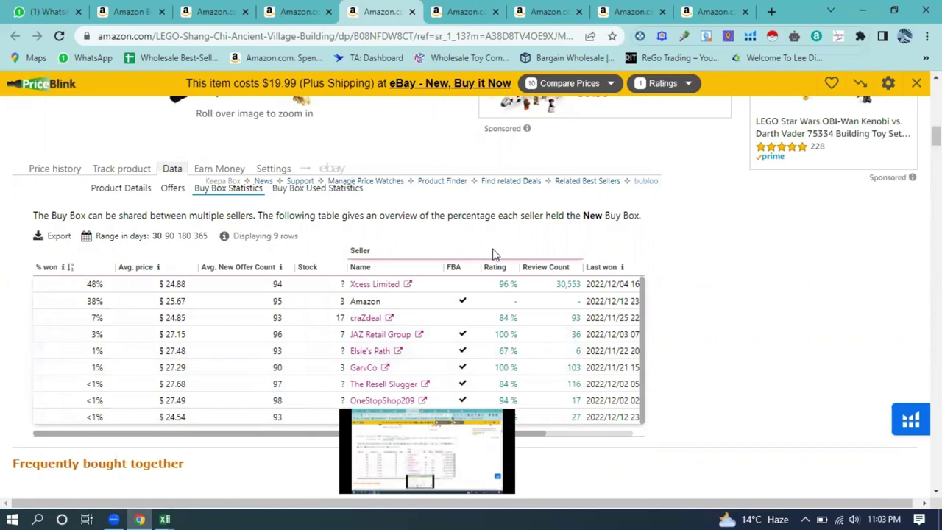
scroll(872, 306, down, 8)
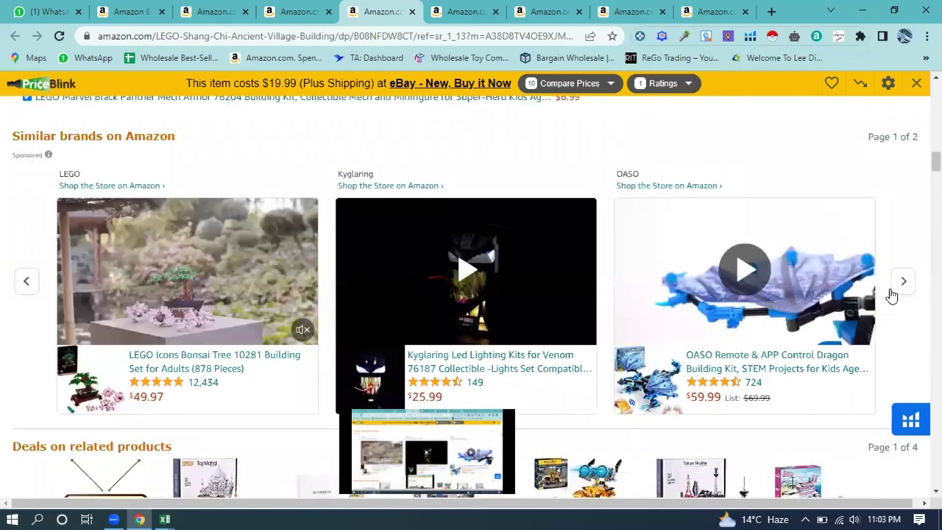
scroll(892, 295, up, 10)
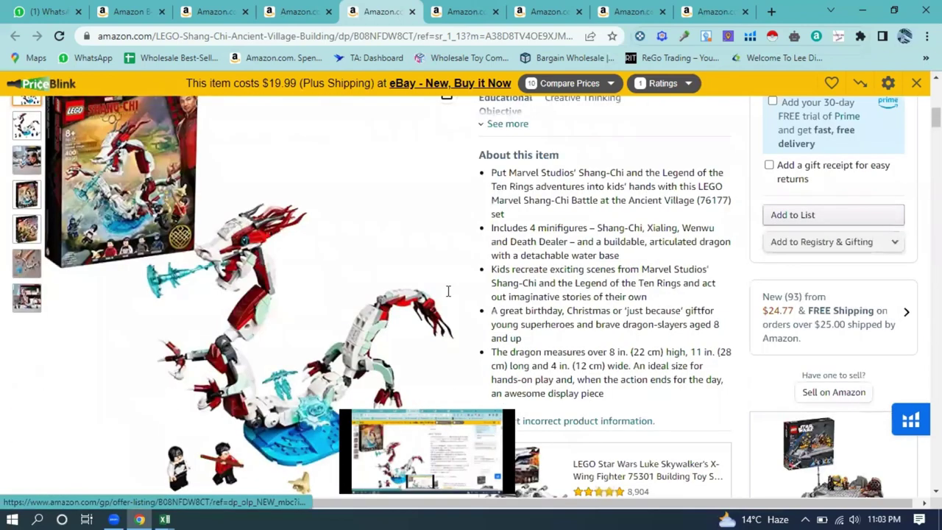
mouse_move(370, 289)
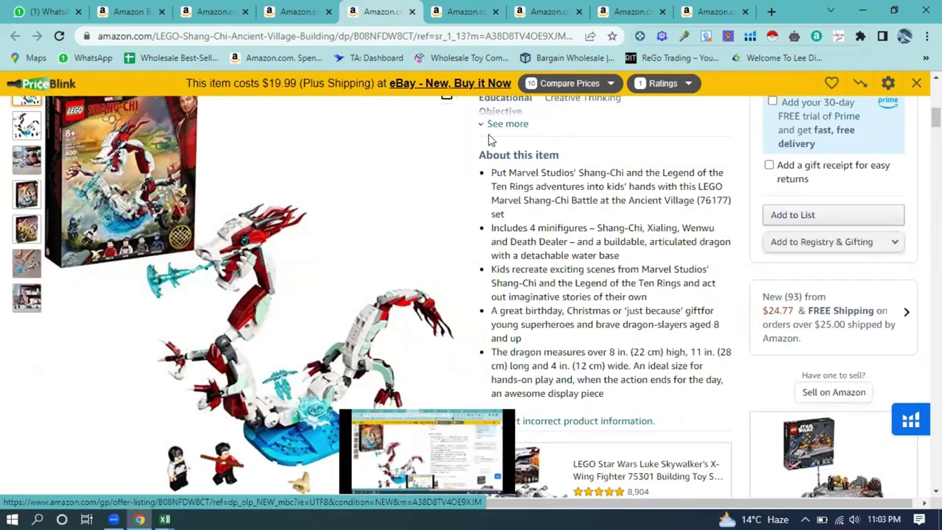
Step: Close the natural sausage casings listing and look over the Crayola Bathtub Fingerpaint listing
click(465, 11)
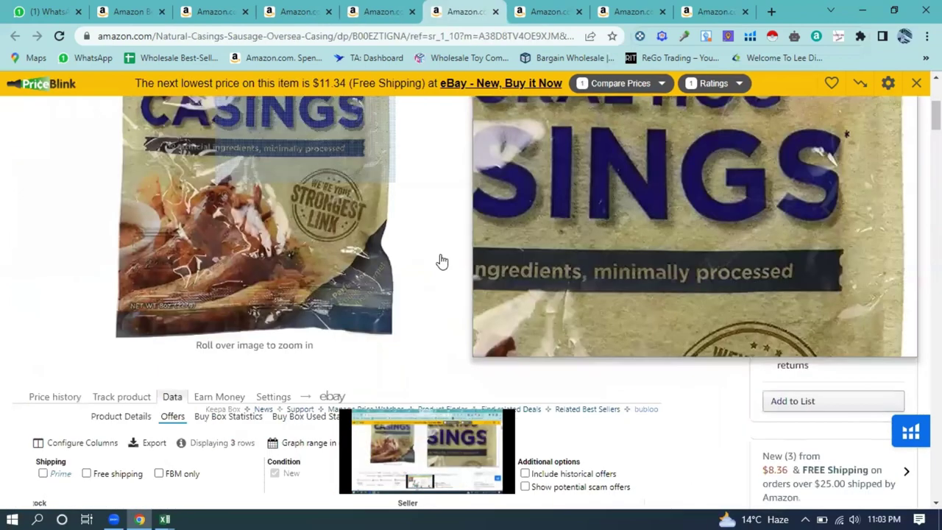
click(496, 11)
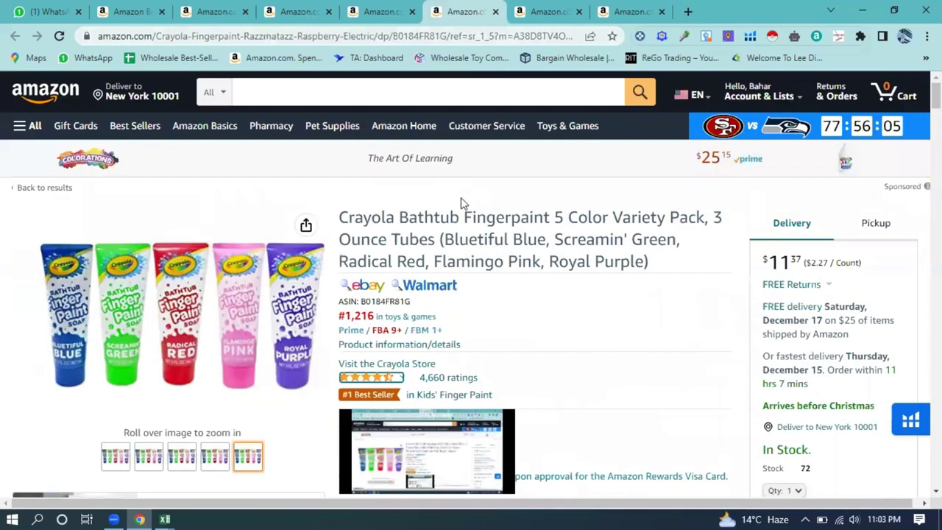
scroll(461, 197, down, 5)
Step: Browse the two other open seller storefronts, checking the products' ranks, prices and FBA seller counts
key(ctrl+Tab)
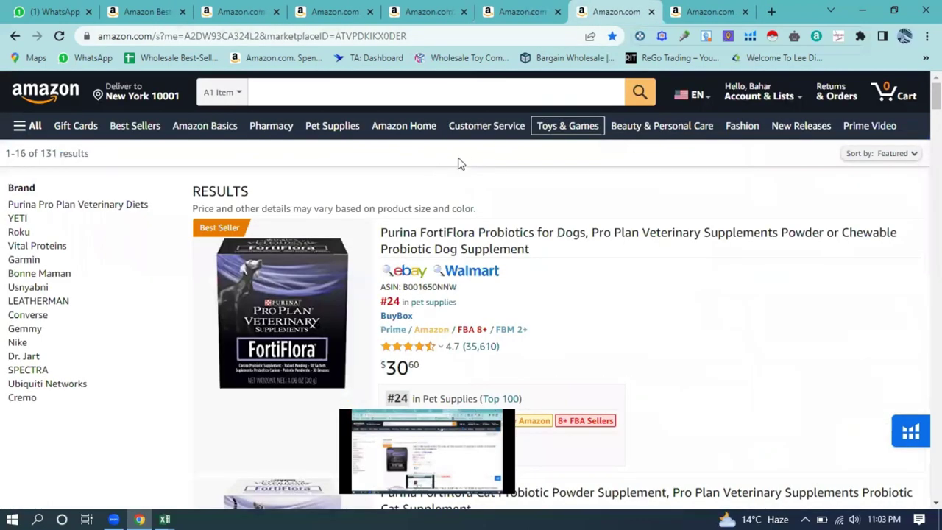
scroll(478, 177, down, 4)
scroll(500, 221, up, 3)
scroll(503, 248, down, 4)
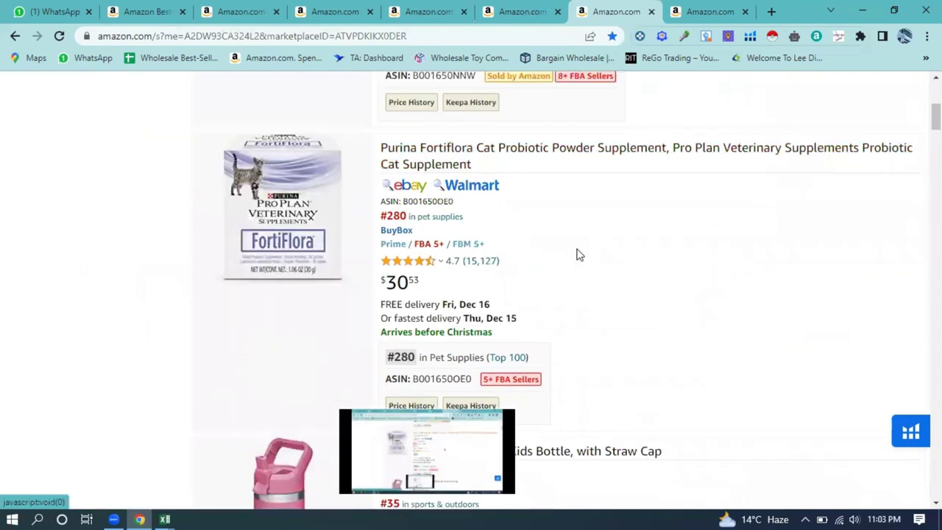
scroll(574, 250, down, 4)
scroll(578, 244, down, 9)
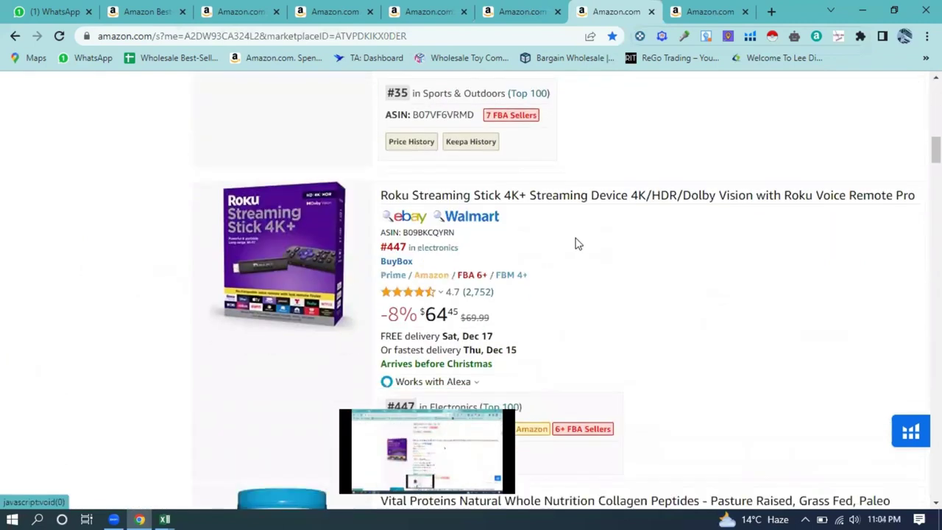
scroll(578, 243, down, 10)
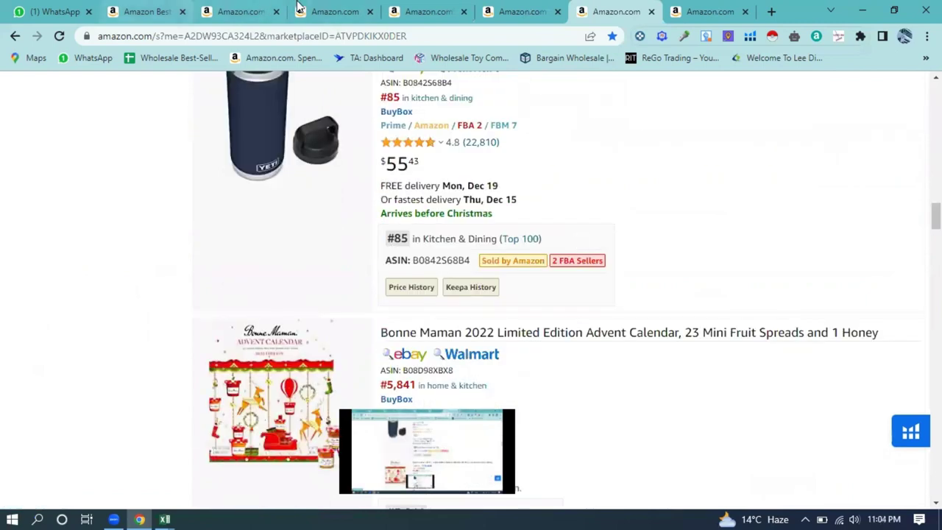
click(711, 10)
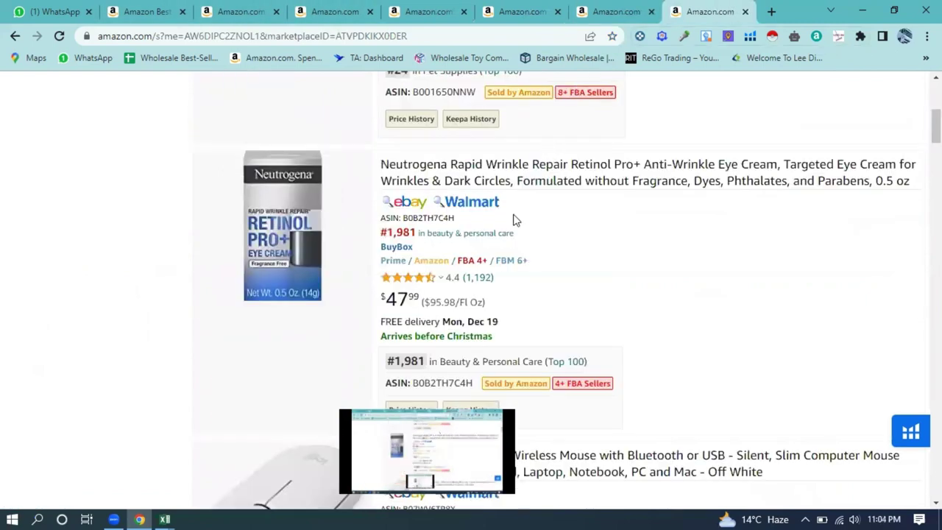
scroll(515, 220, down, 3)
scroll(515, 220, down, 7)
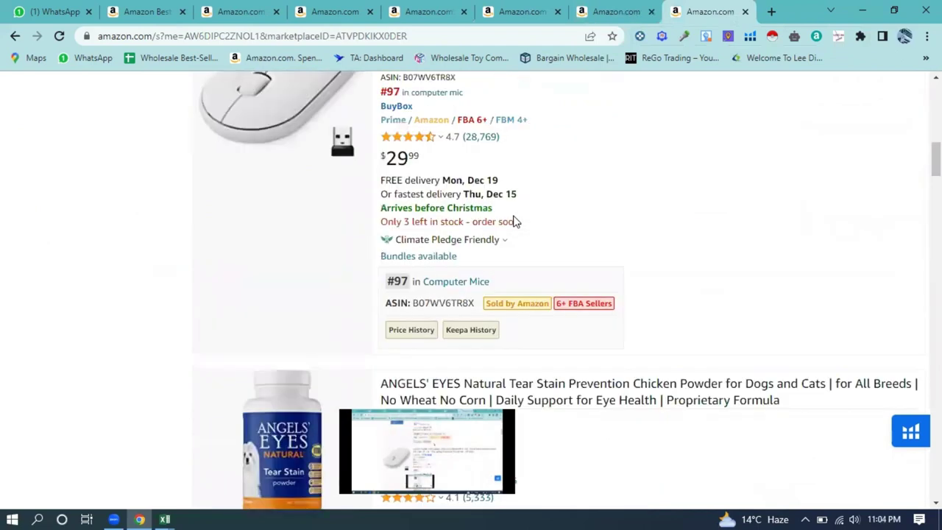
Step: Return to page 2 of the first seller's storefront and examine its products' ranks, prices and FBA sellers for candidates
click(517, 7)
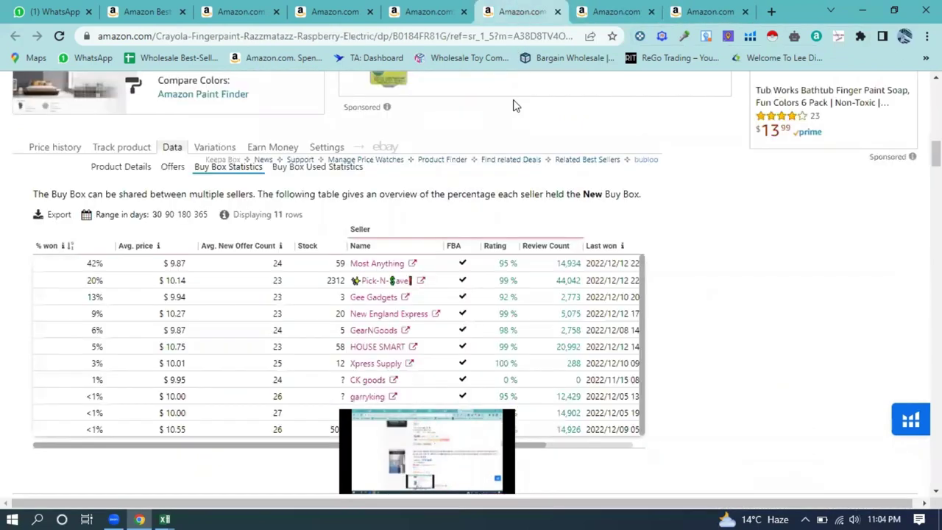
click(431, 11)
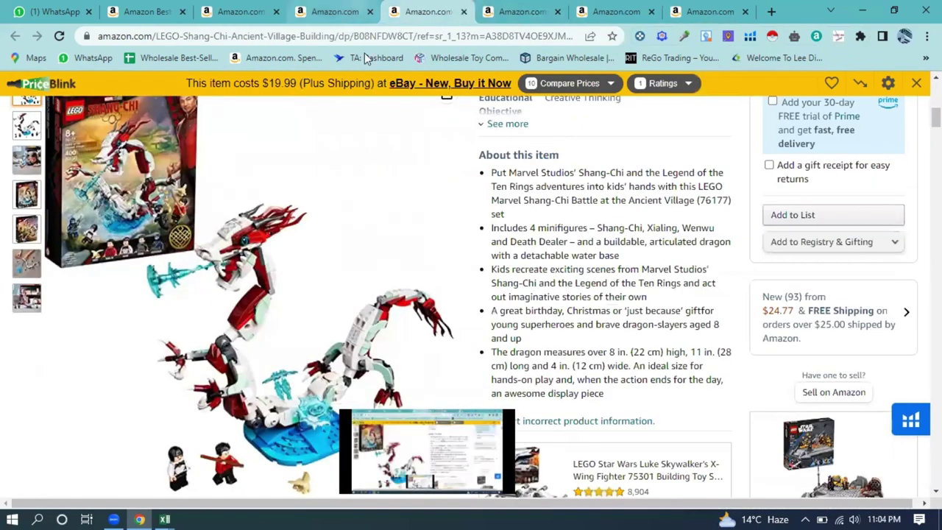
click(335, 11)
scroll(483, 225, down, 3)
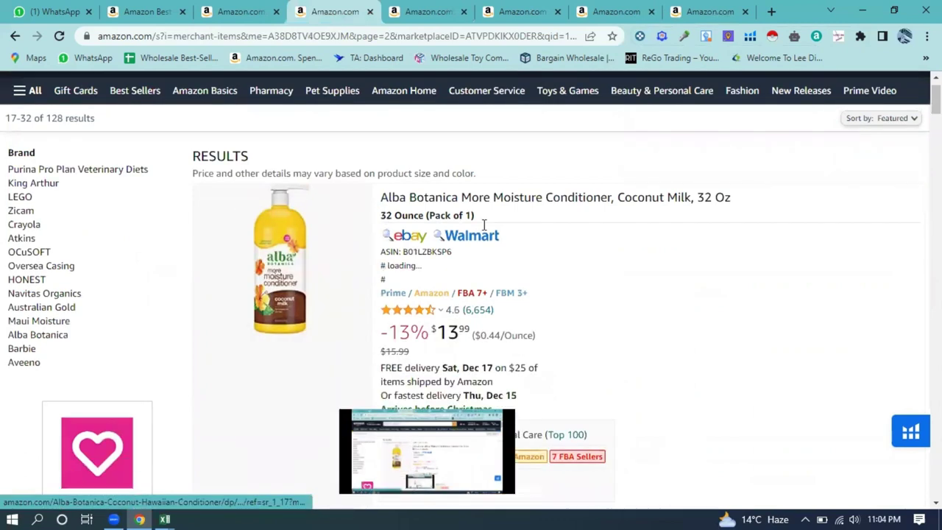
scroll(500, 186, down, 5)
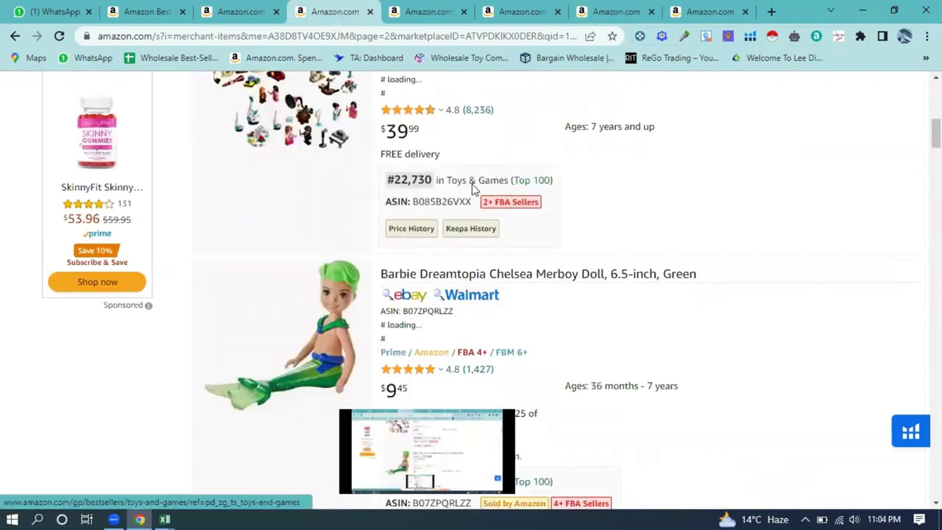
scroll(474, 189, down, 5)
scroll(582, 320, down, 5)
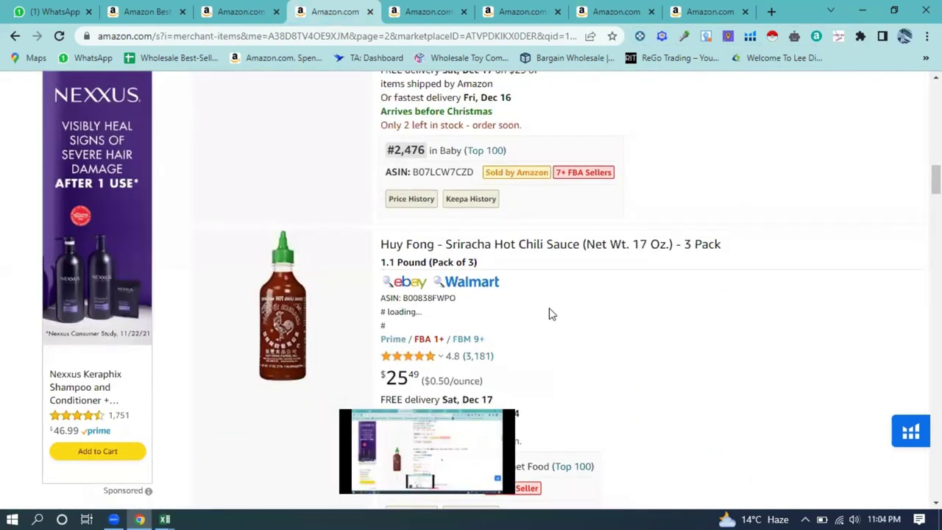
scroll(552, 314, down, 5)
scroll(606, 294, down, 1)
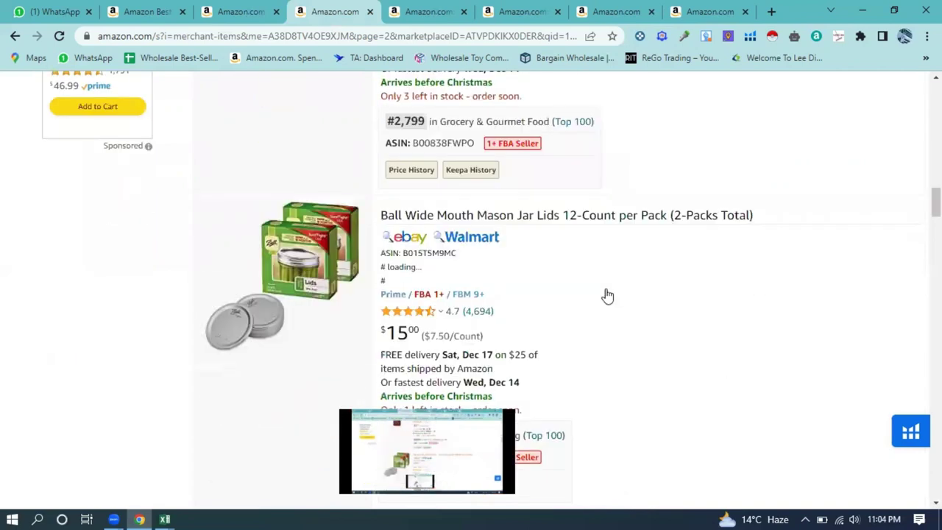
scroll(607, 295, down, 5)
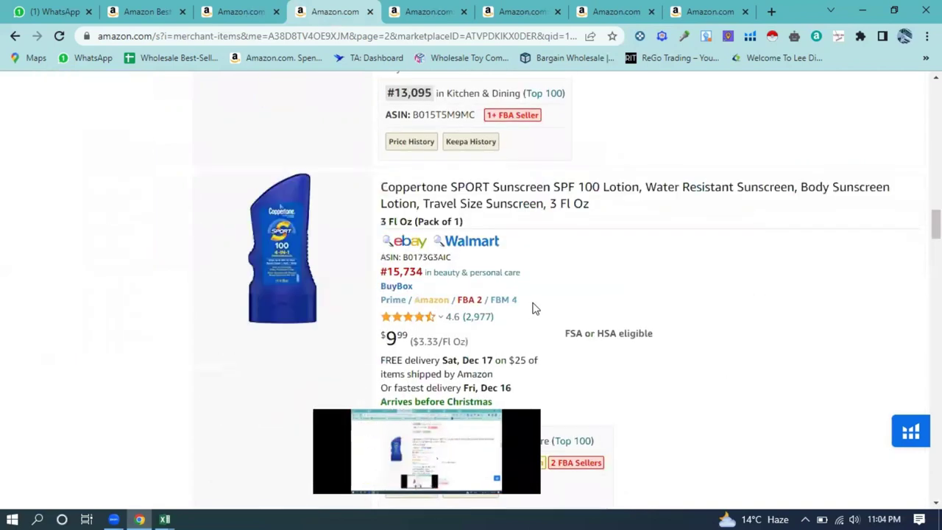
scroll(535, 307, up, 3)
scroll(533, 309, down, 8)
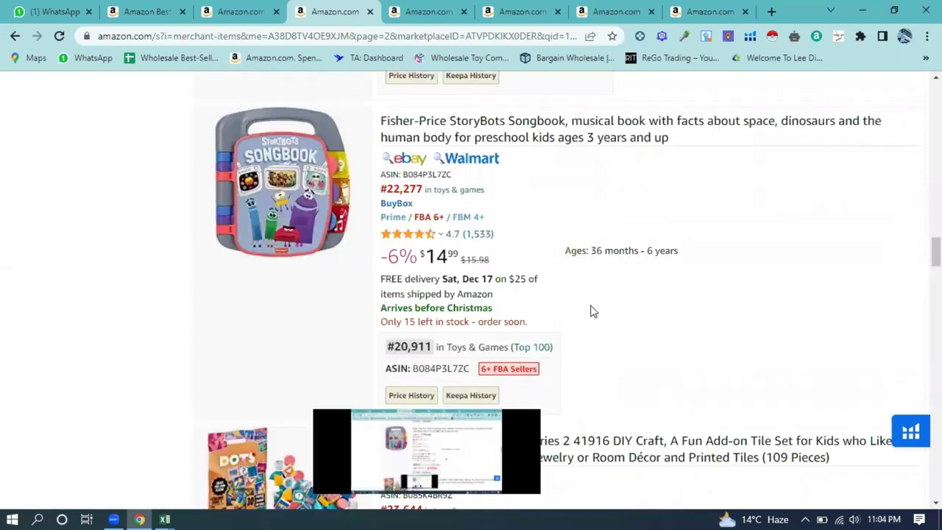
Step: Open the Fisher-Price StoryBots Songbook listing in a new tab and switch to it
right_click(545, 138)
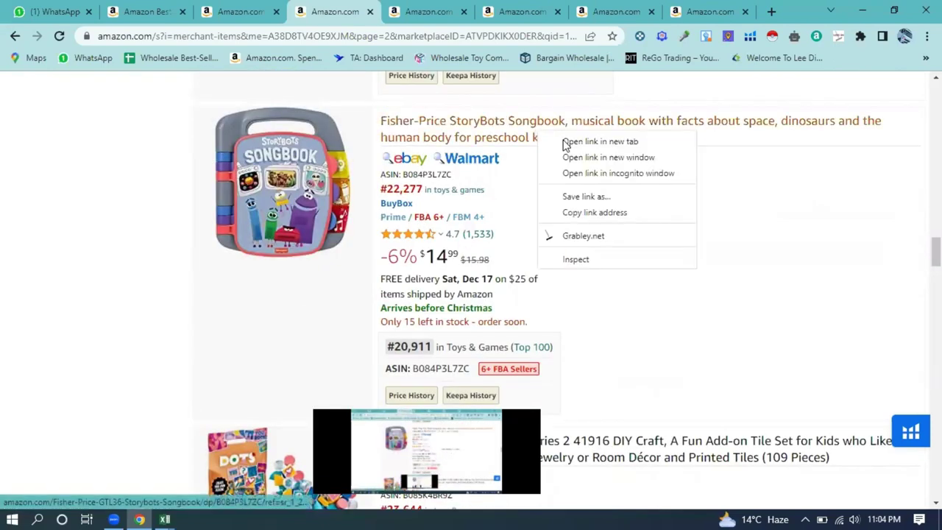
click(577, 143)
click(390, 11)
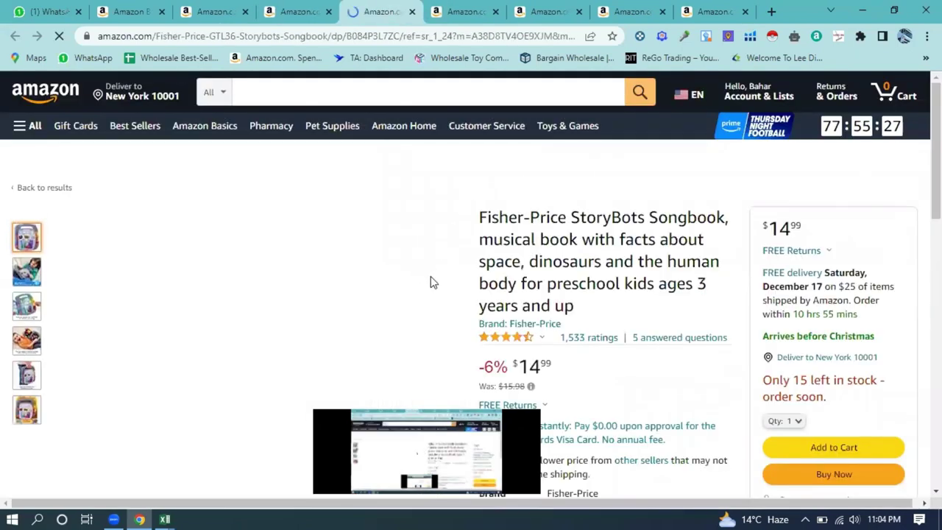
Step: Examine the StoryBots Songbook's Keepa price history, including its sales rank and Buy Box price trends
scroll(412, 272, down, 4)
scroll(448, 262, down, 7)
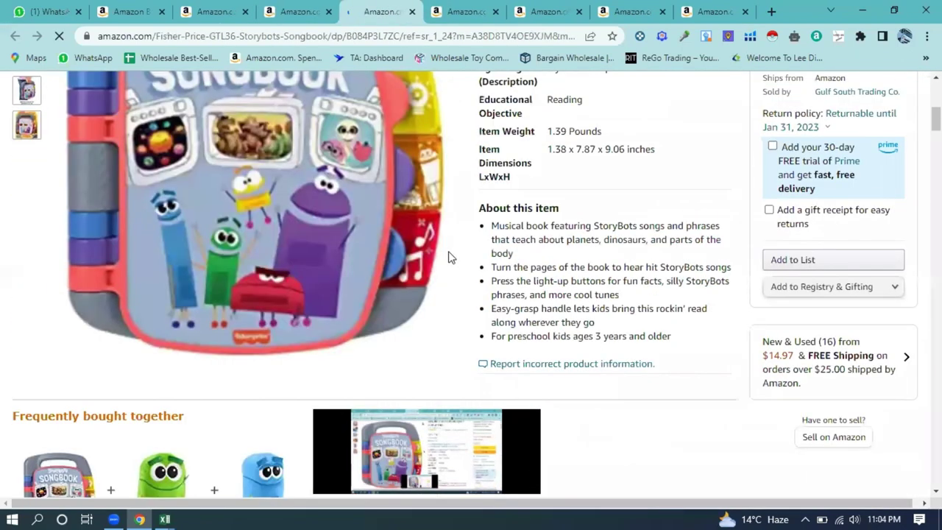
scroll(434, 206, up, 3)
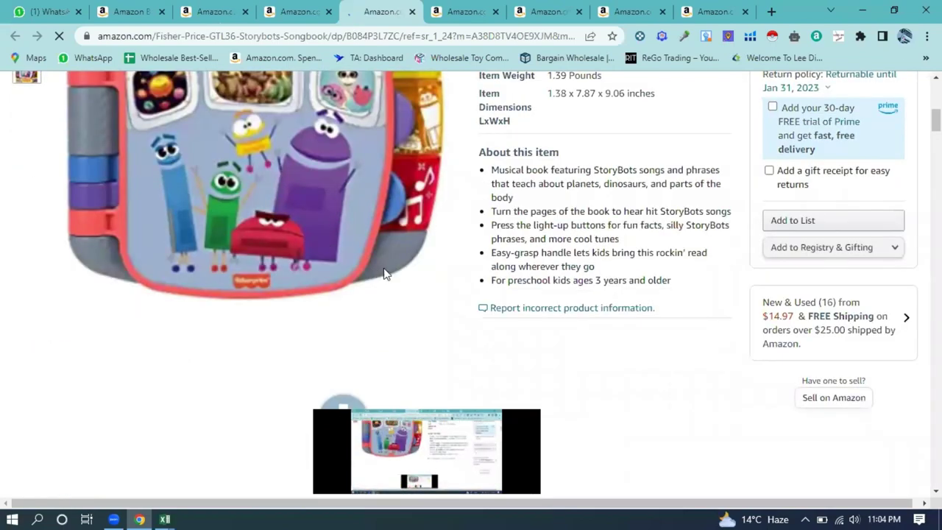
scroll(415, 225, down, 4)
scroll(432, 215, down, 3)
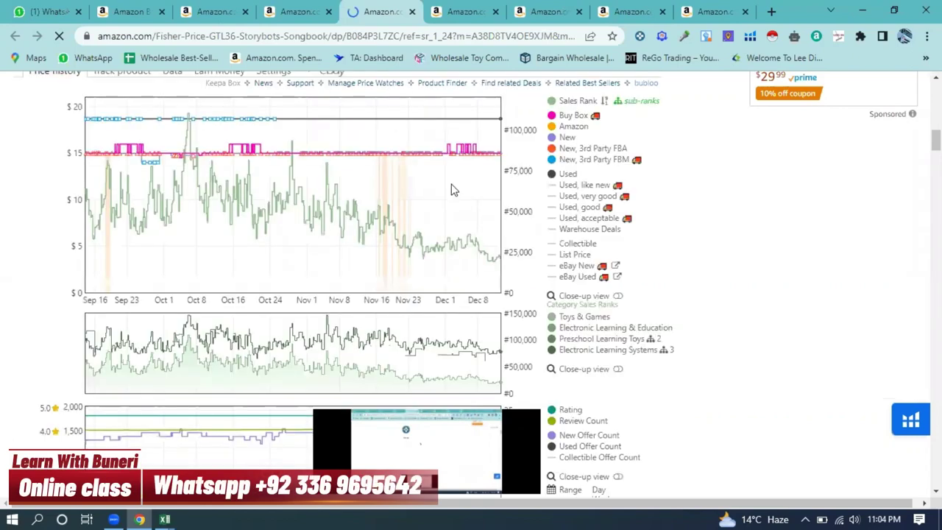
scroll(162, 226, up, 1)
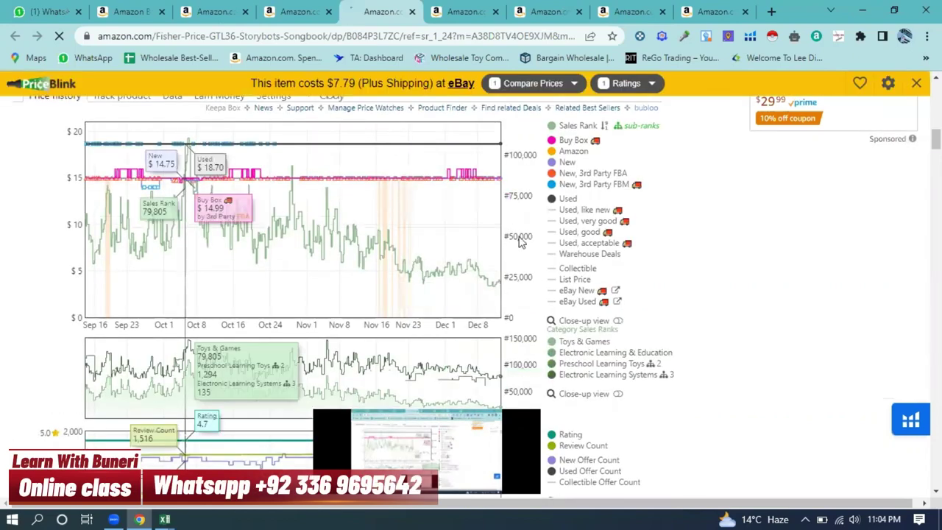
scroll(177, 165, up, 1)
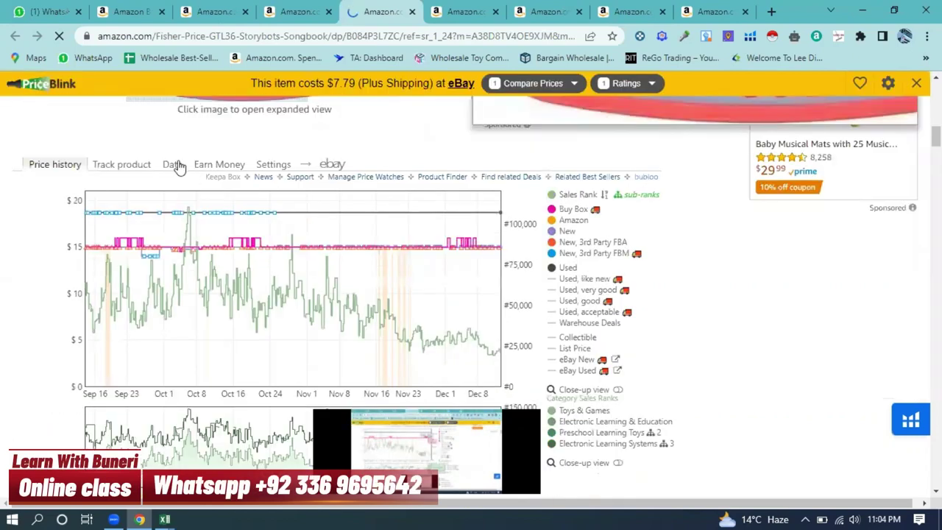
Step: Check the StoryBots Songbook's sales rank averages in Keepa's product details and open its offers
click(171, 164)
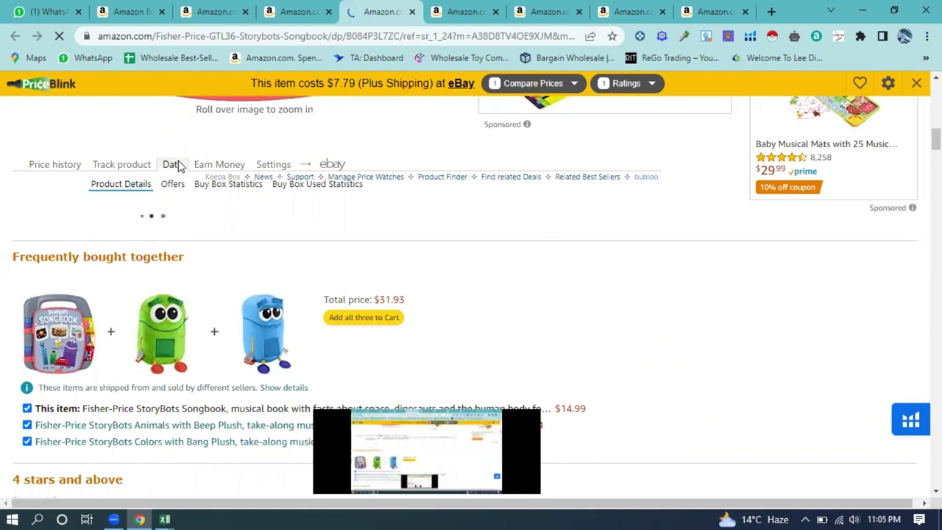
click(173, 164)
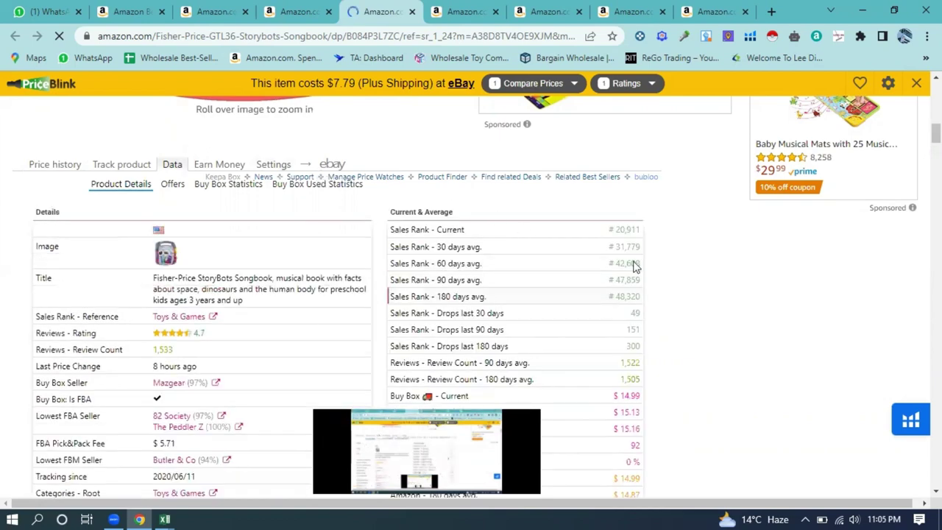
click(175, 184)
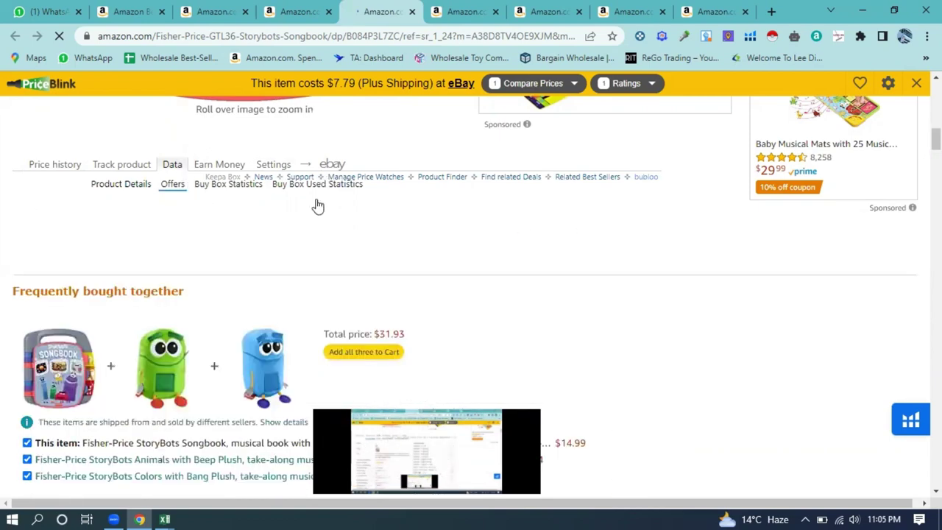
Step: Review the StoryBots Songbook's offers in Keepa with their stock and sales estimates, and check its Buy Box statistics by seller
scroll(566, 271, down, 1)
scroll(552, 280, down, 4)
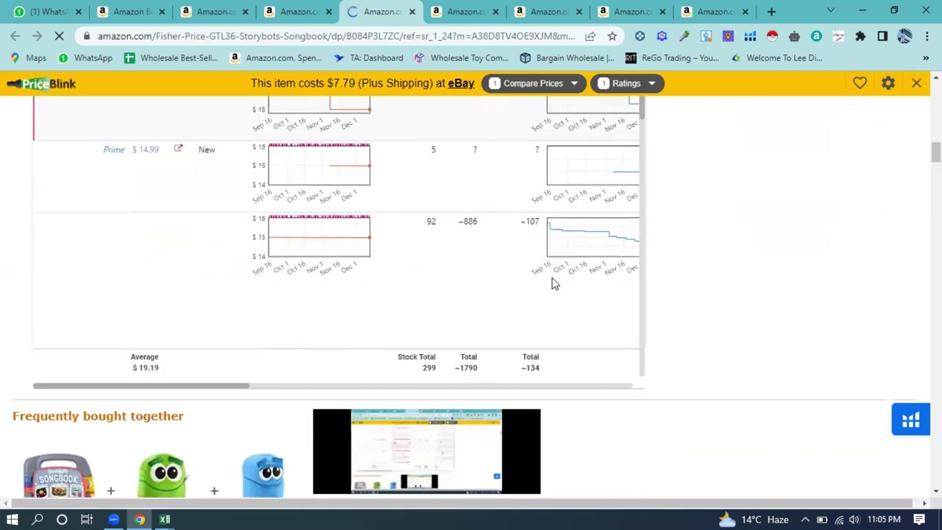
scroll(326, 196, up, 6)
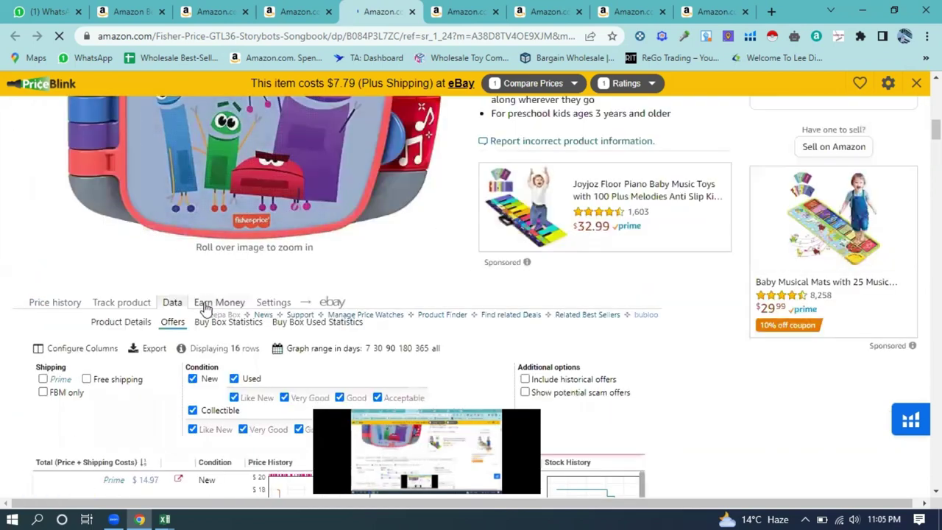
click(214, 324)
scroll(265, 300, down, 3)
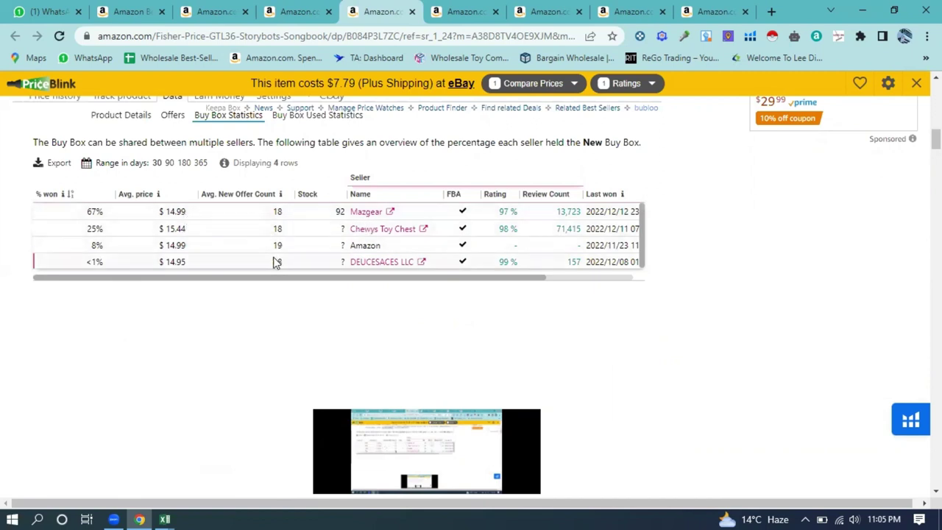
Step: Return to page 2 of the seller's storefront and examine the ranks, prices and FBA sellers of the products below the StoryBots Songbook
click(298, 10)
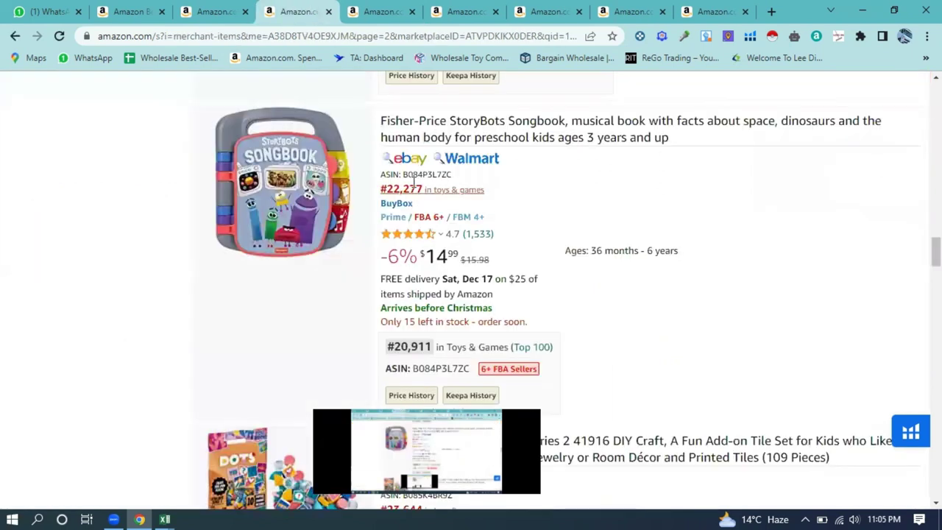
scroll(473, 182, down, 2)
scroll(473, 184, down, 3)
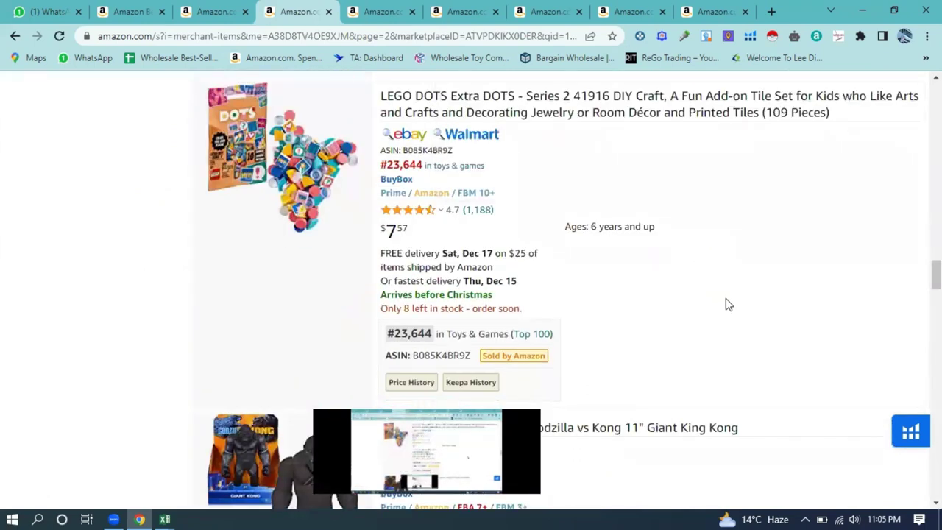
scroll(684, 278, down, 3)
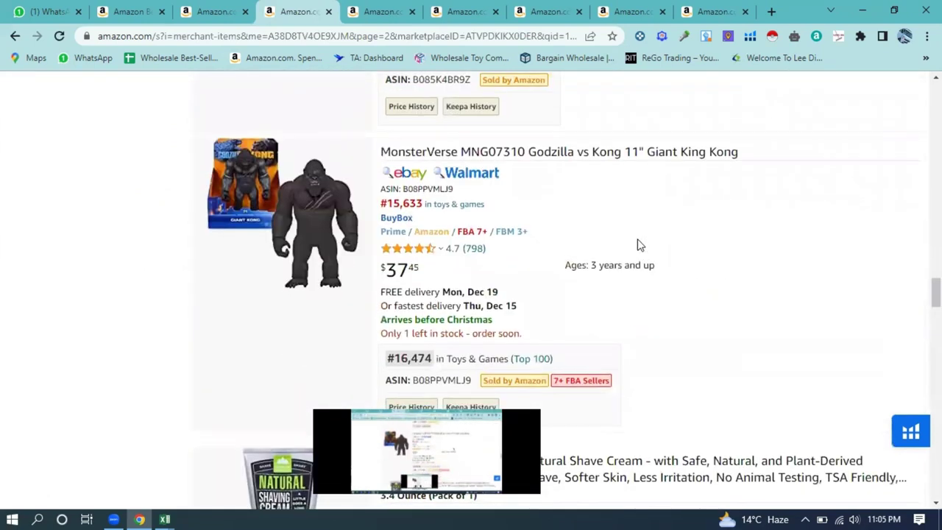
scroll(609, 257, down, 6)
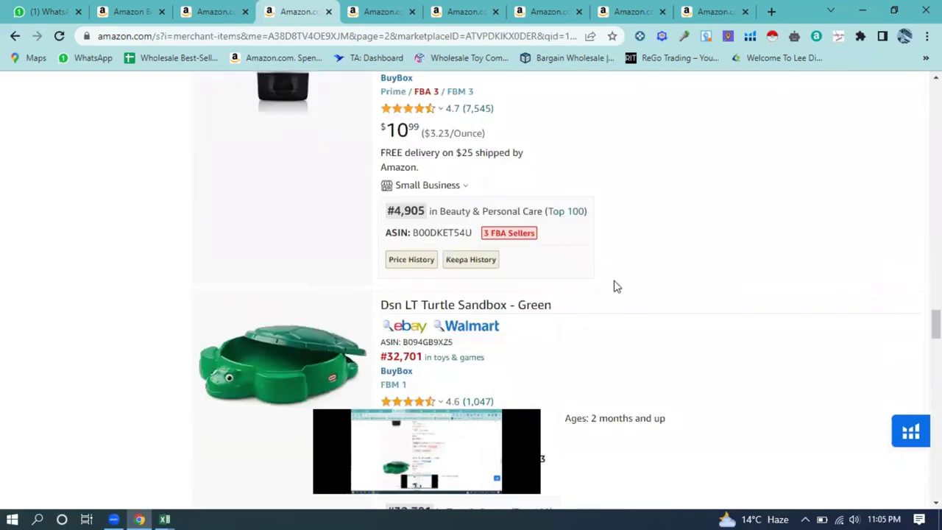
scroll(632, 283, down, 12)
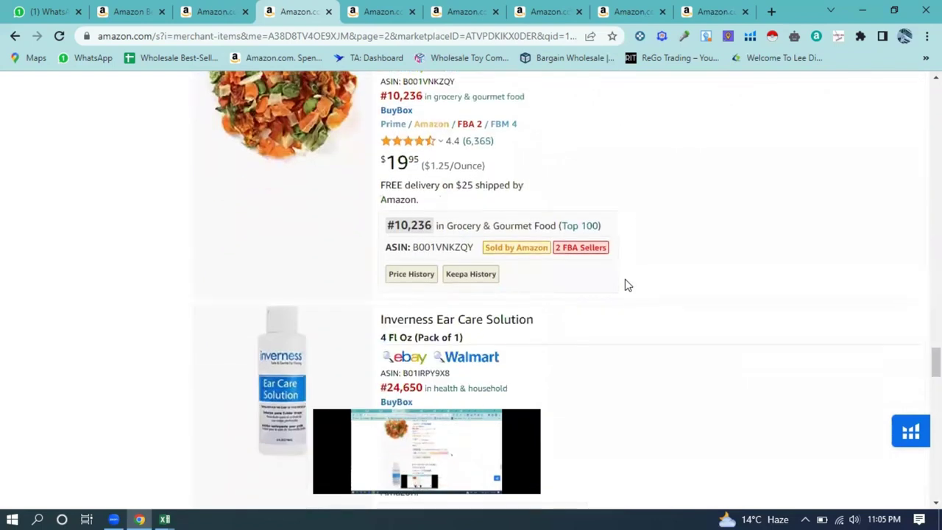
scroll(624, 286, down, 7)
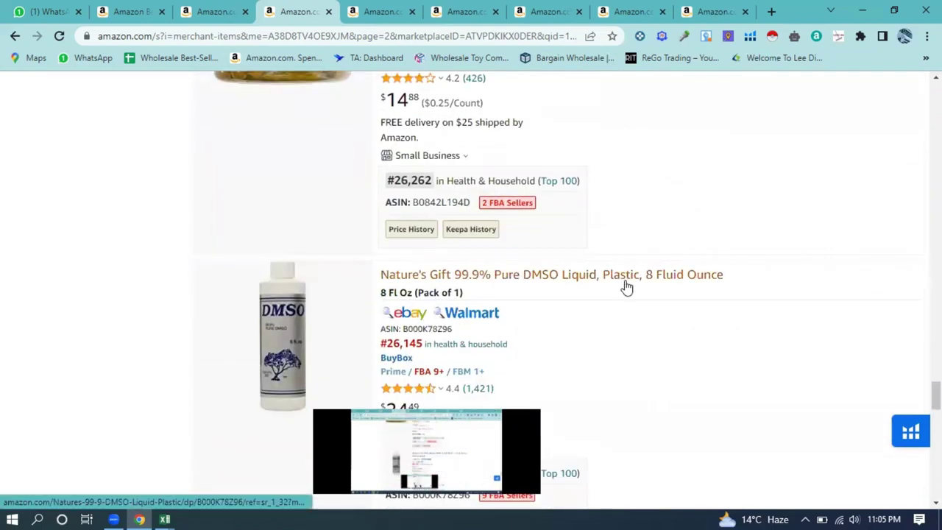
scroll(618, 280, down, 3)
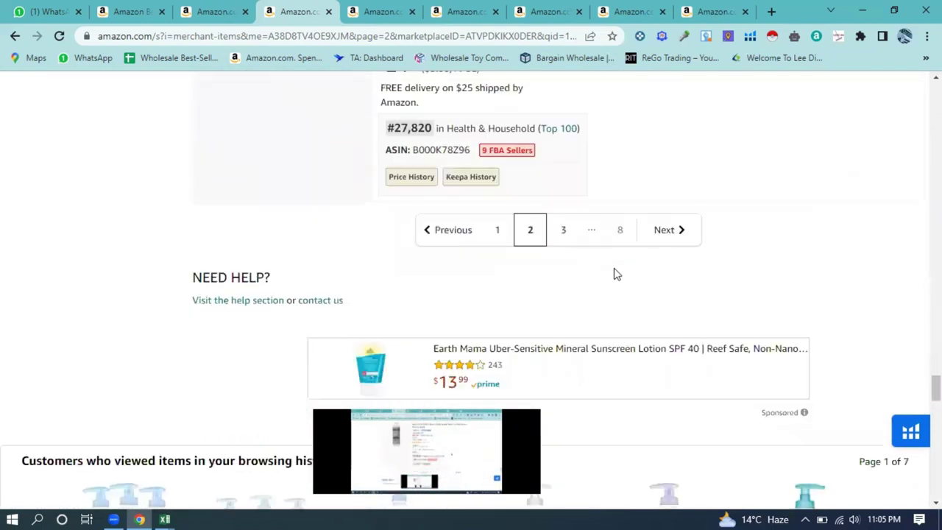
Step: Open the Nature's Gift 99.9% Pure DMSO Liquid listing in a new tab and close the StoryBots Songbook tab
scroll(567, 257, up, 3)
right_click(495, 142)
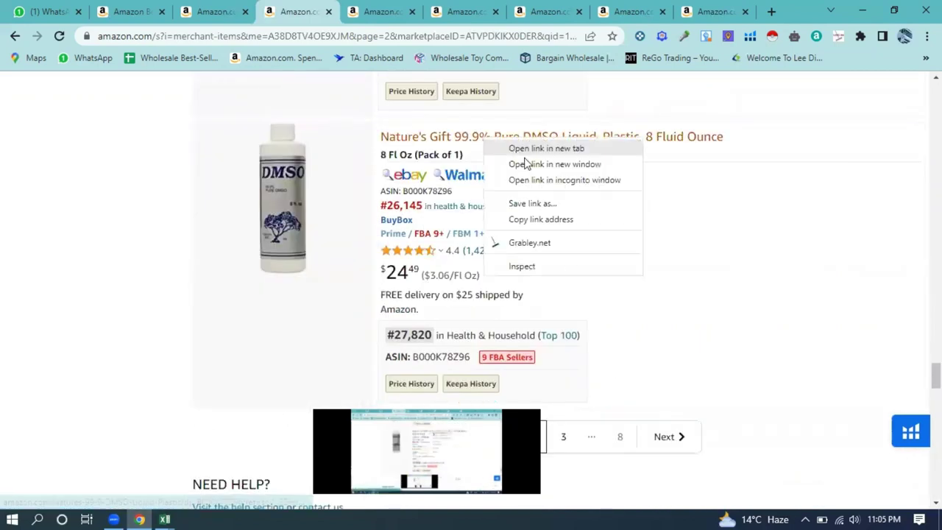
click(548, 148)
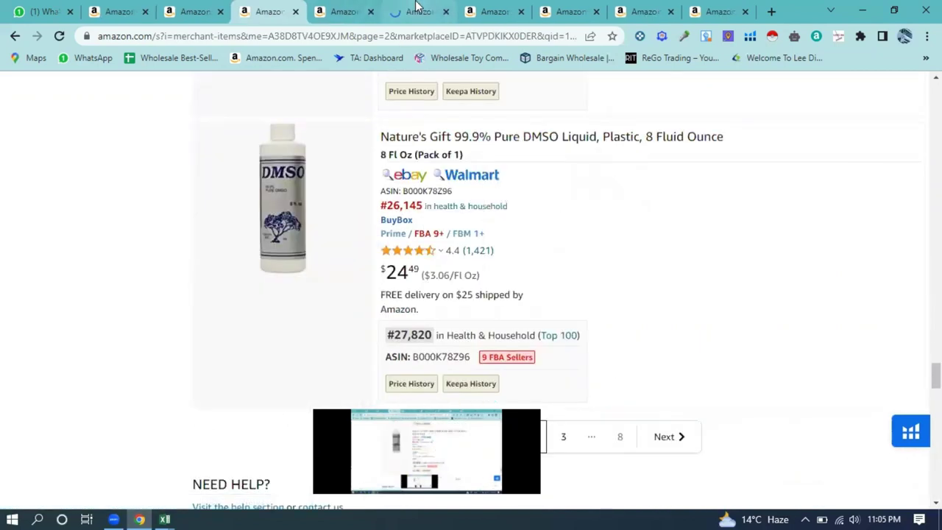
click(415, 11)
click(370, 9)
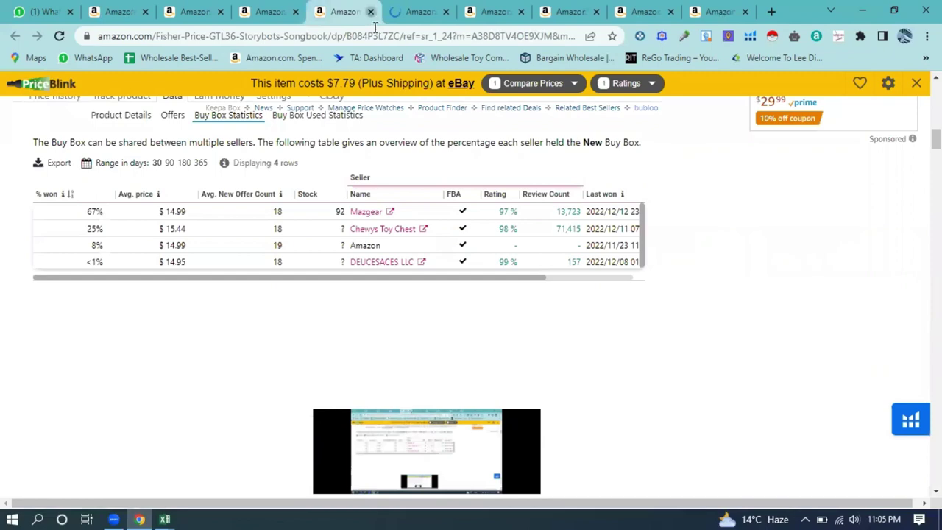
click(370, 11)
Step: Examine the DMSO Liquid's Keepa price history, including its sales rank, Buy Box and Amazon price trends
scroll(441, 221, down, 5)
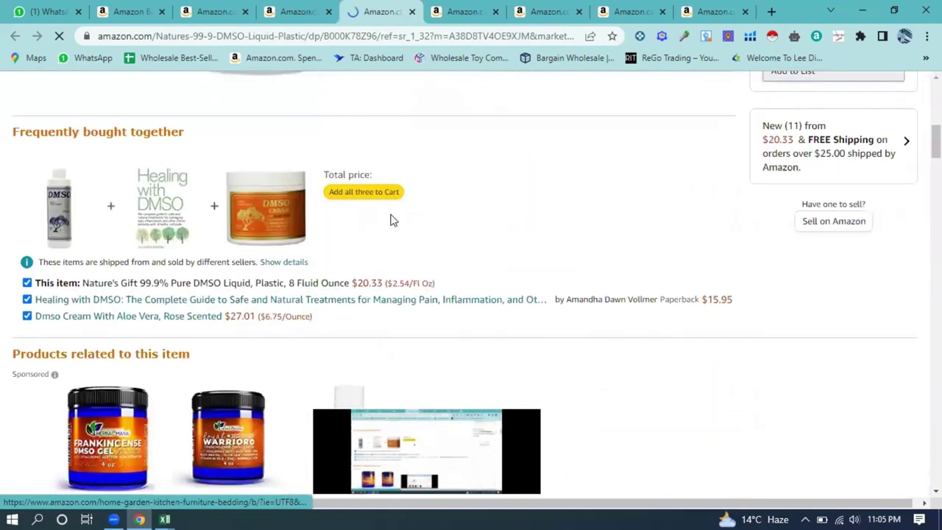
scroll(393, 214, up, 1)
scroll(384, 260, up, 1)
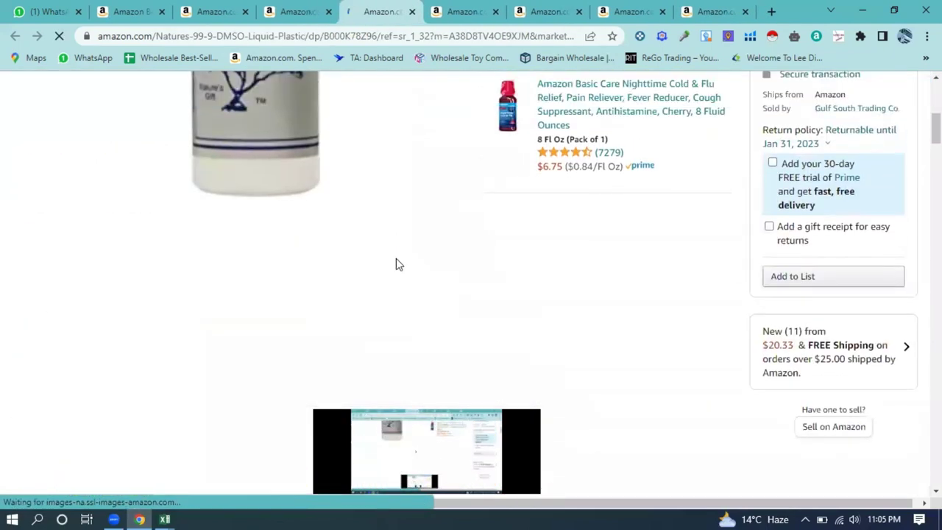
scroll(419, 263, down, 1)
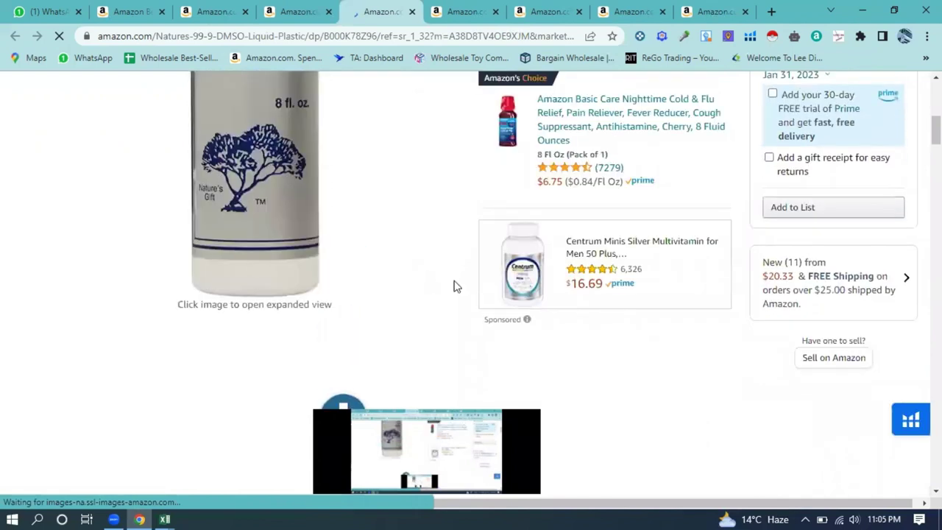
scroll(615, 279, down, 2)
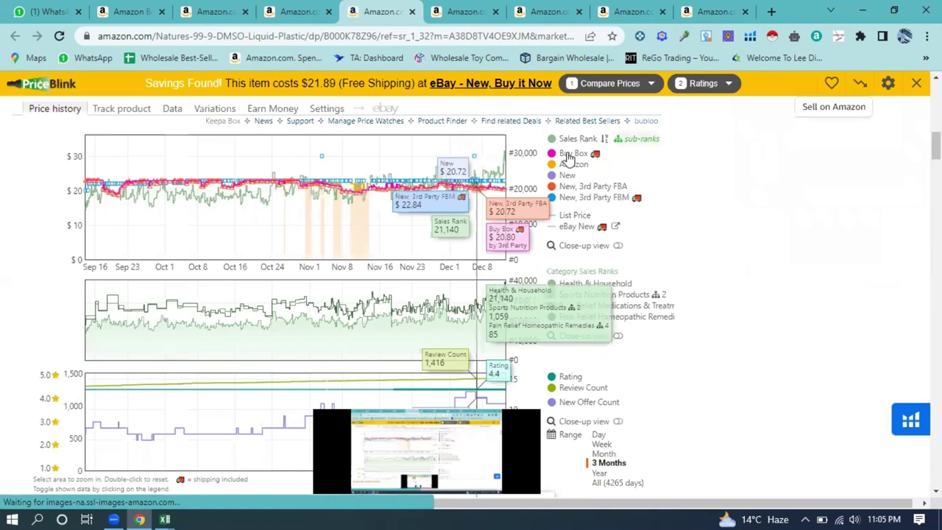
Step: Open Keepa's data for the DMSO Liquid and check which sellers share the Buy Box and at what average prices
click(175, 111)
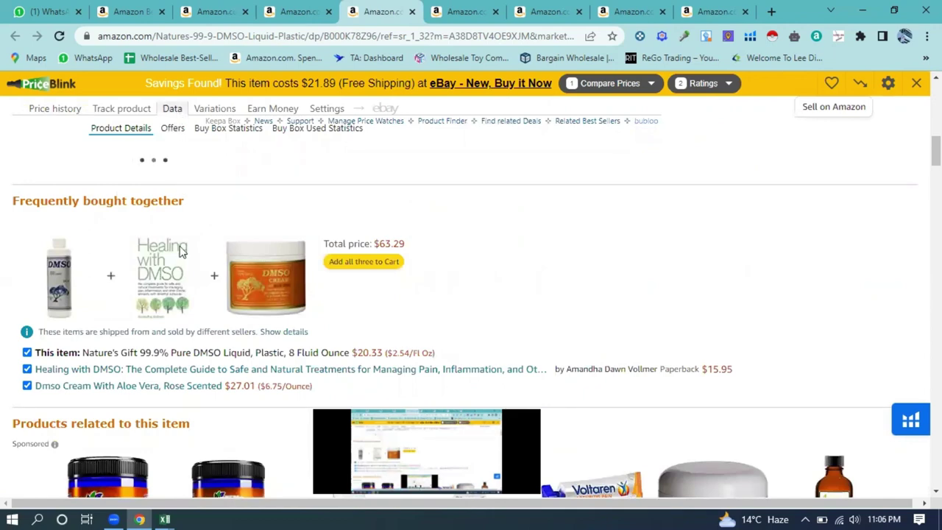
scroll(225, 282, up, 2)
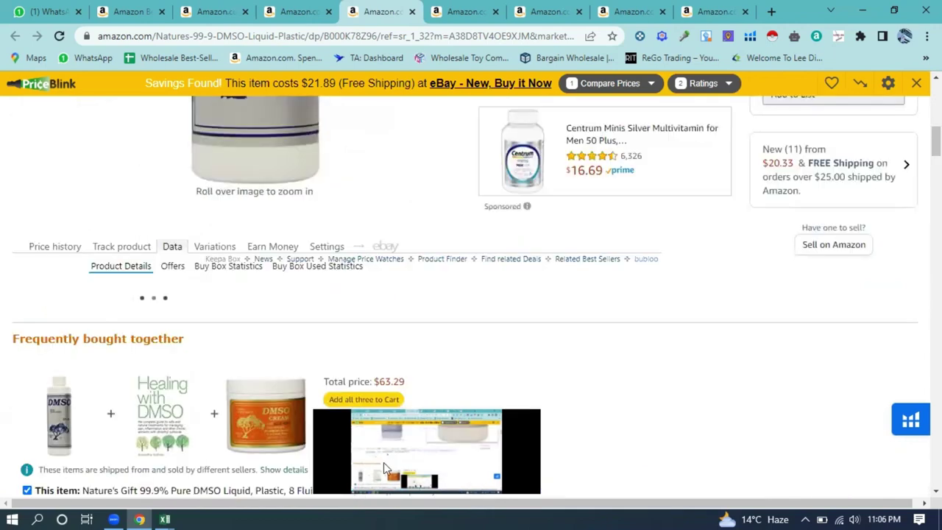
click(174, 267)
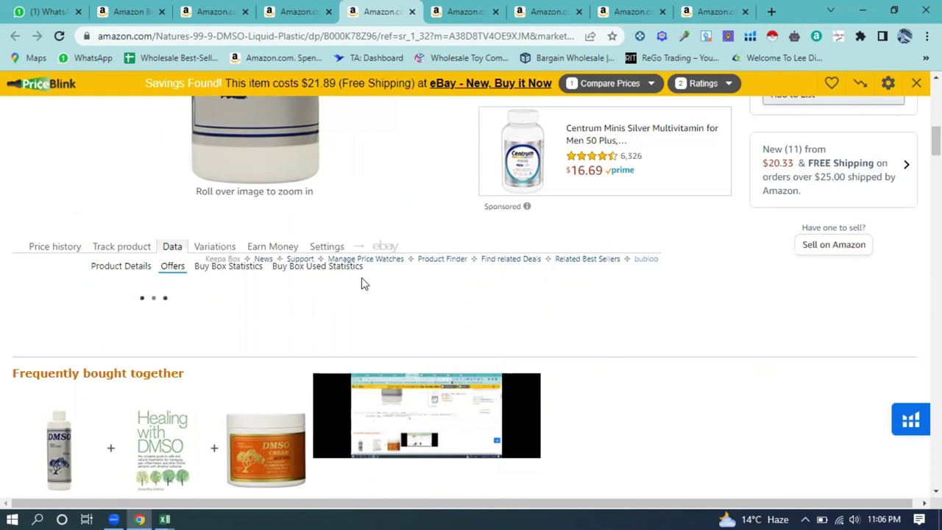
scroll(361, 284, down, 1)
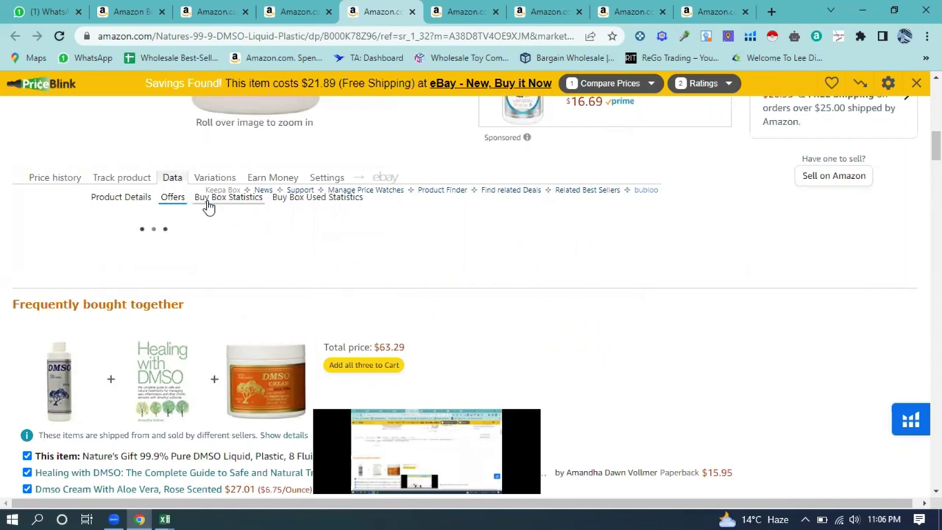
click(172, 200)
click(217, 198)
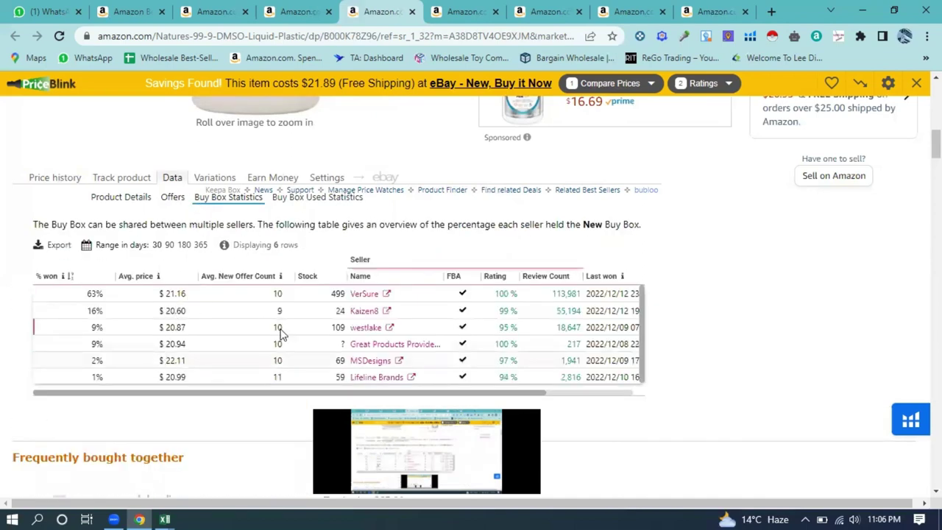
Step: Review the DMSO Liquid offers' stock and 30-day sales totals in Keepa, and compare them with the Buy Box statistics
click(177, 199)
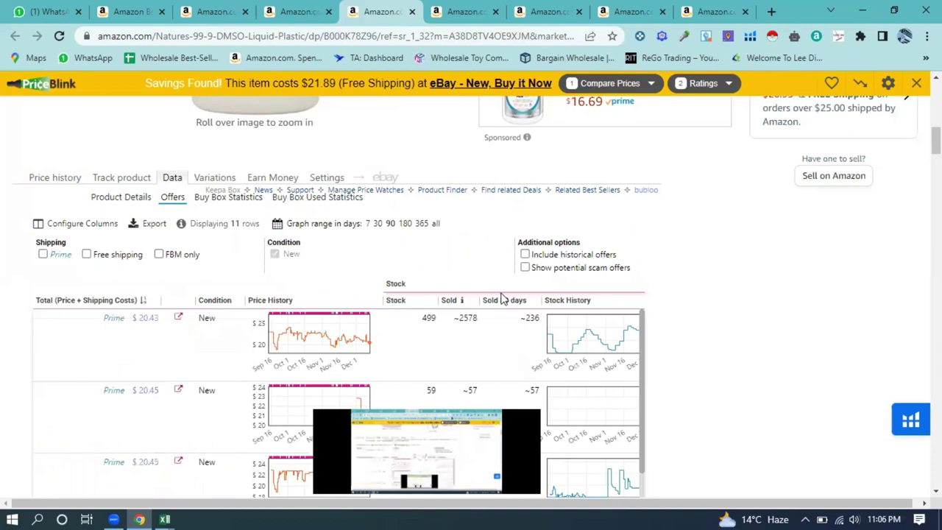
scroll(508, 294, down, 5)
scroll(517, 292, down, 3)
scroll(531, 302, down, 5)
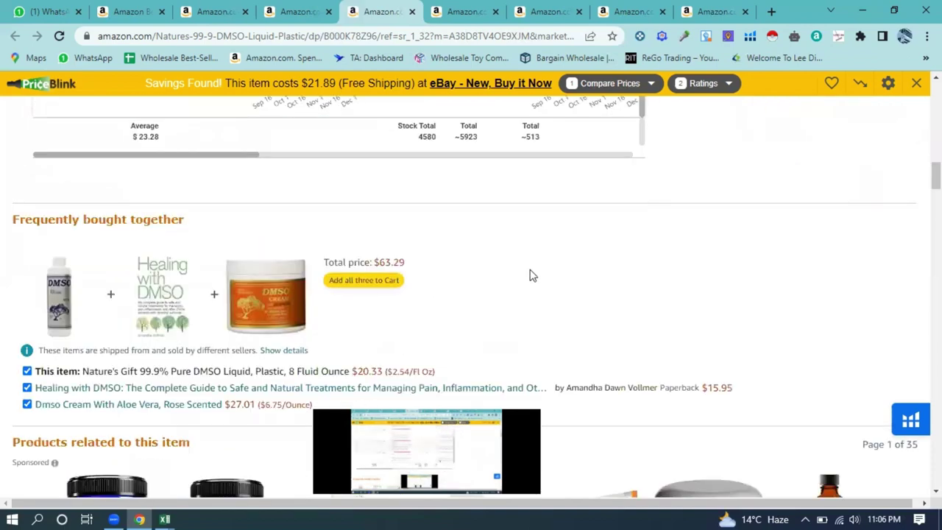
scroll(442, 294, up, 2)
mouse_move(228, 297)
mouse_down()
mouse_move(417, 299)
mouse_move(213, 298)
mouse_up()
scroll(412, 250, up, 10)
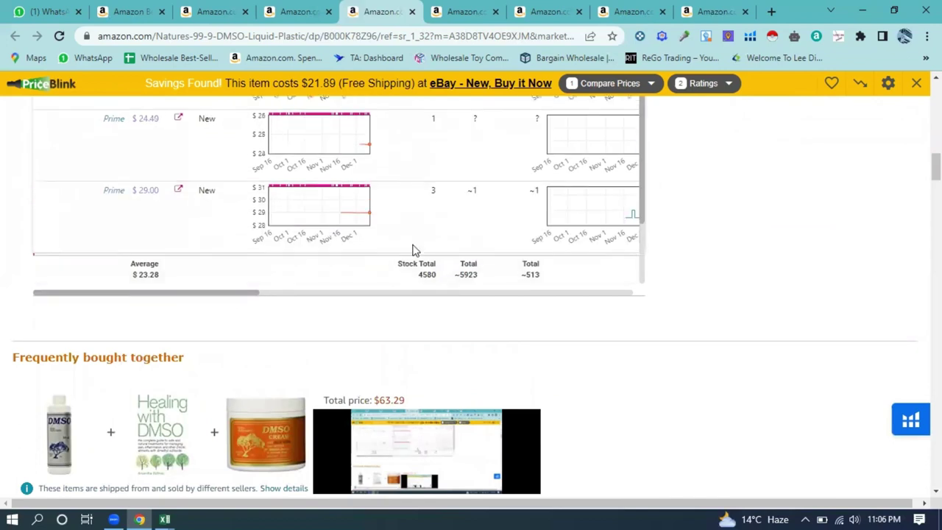
scroll(339, 258, down, 3)
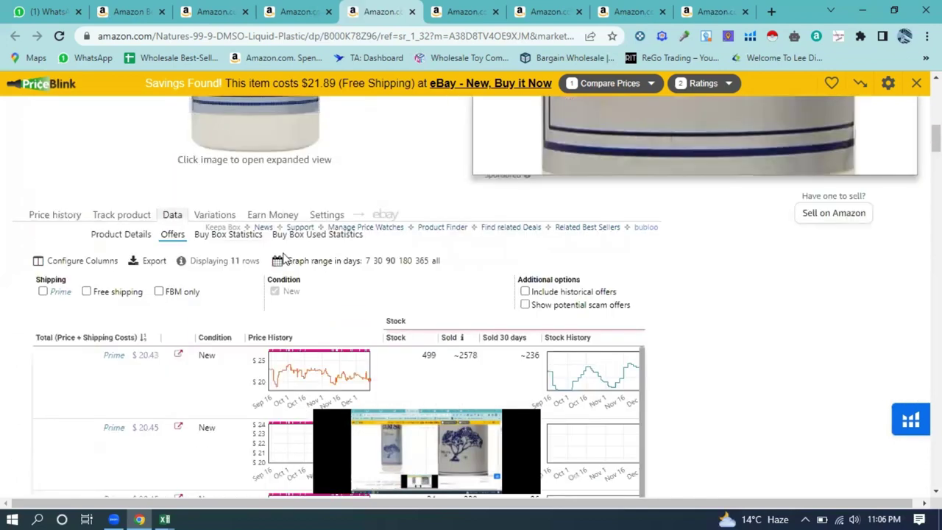
click(221, 197)
scroll(328, 271, down, 1)
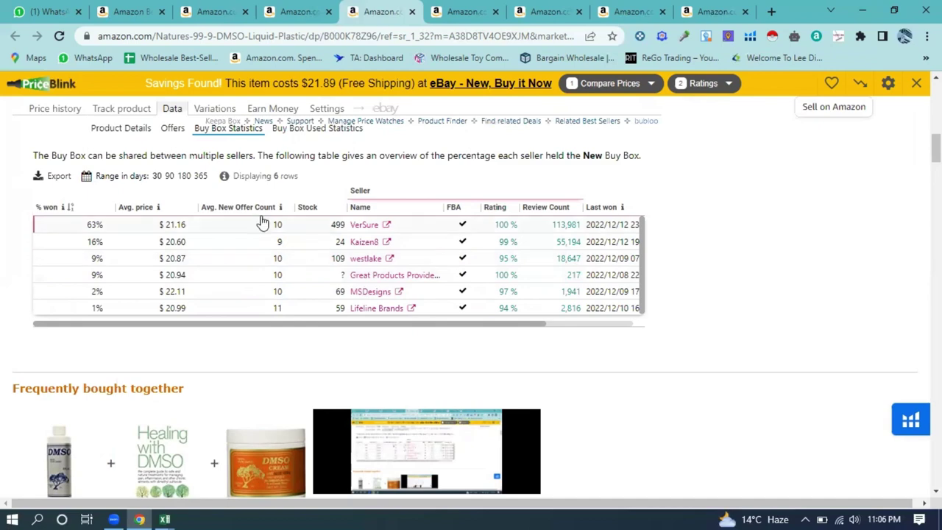
Step: Reopen the DMSO Liquid's offers in Keepa and filter them to Prime offers only
click(176, 137)
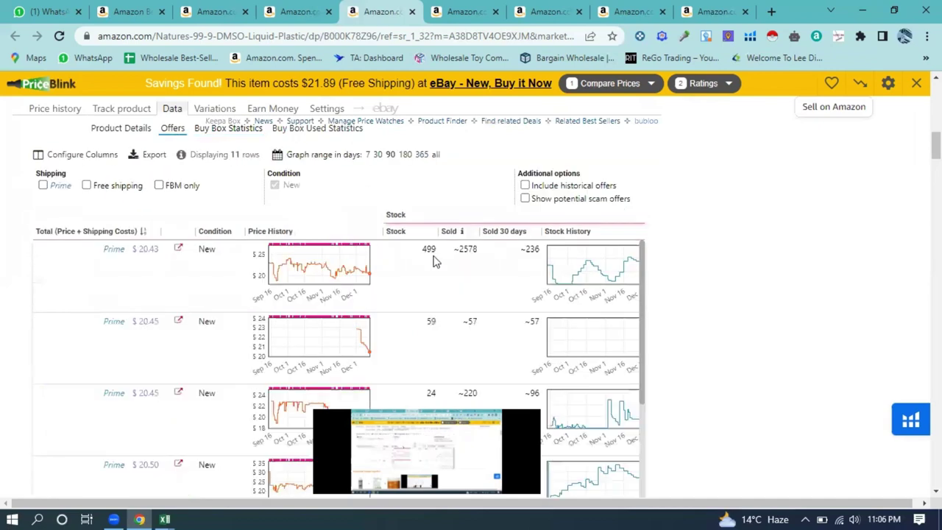
scroll(519, 256, down, 10)
scroll(176, 219, up, 5)
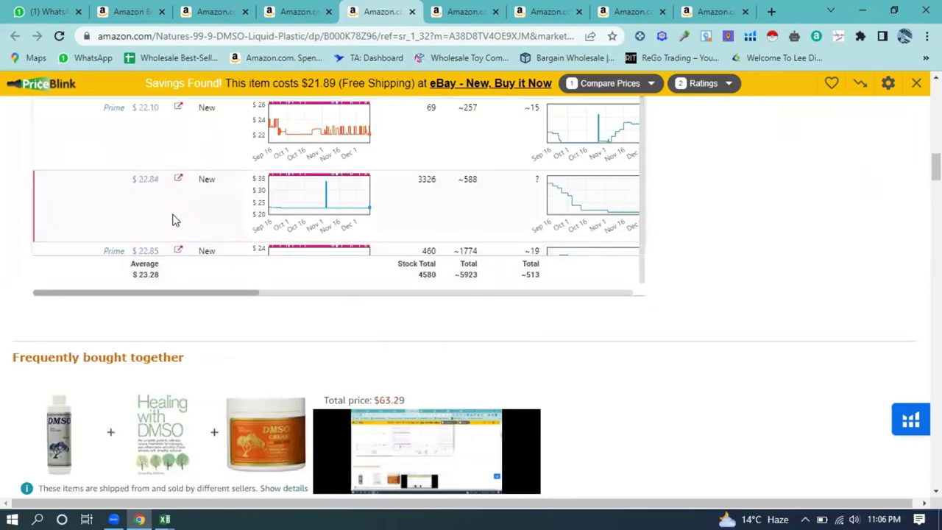
scroll(235, 209, up, 5)
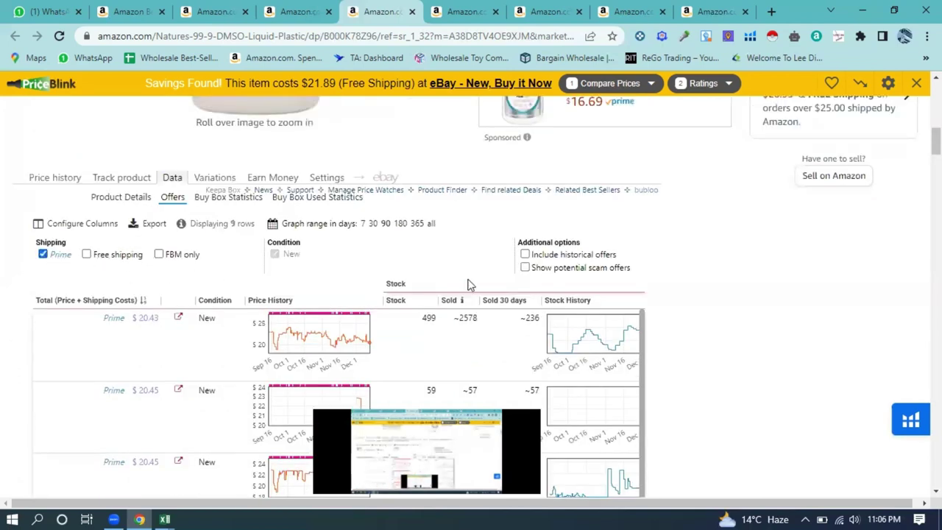
Step: Examine the price and stock history of the $22.85 Prime offer and check the stock and sales totals of the Prime offers
scroll(471, 285, down, 8)
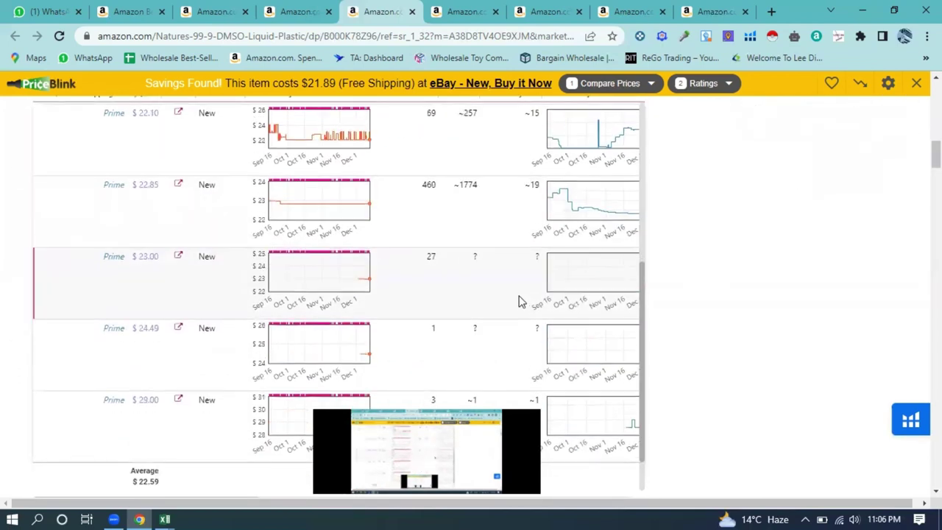
mouse_move(330, 280)
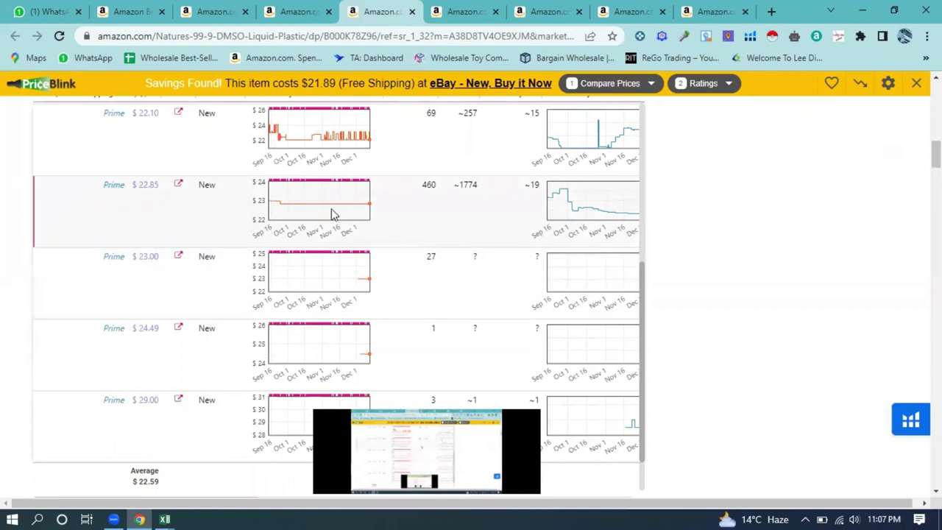
mouse_move(298, 210)
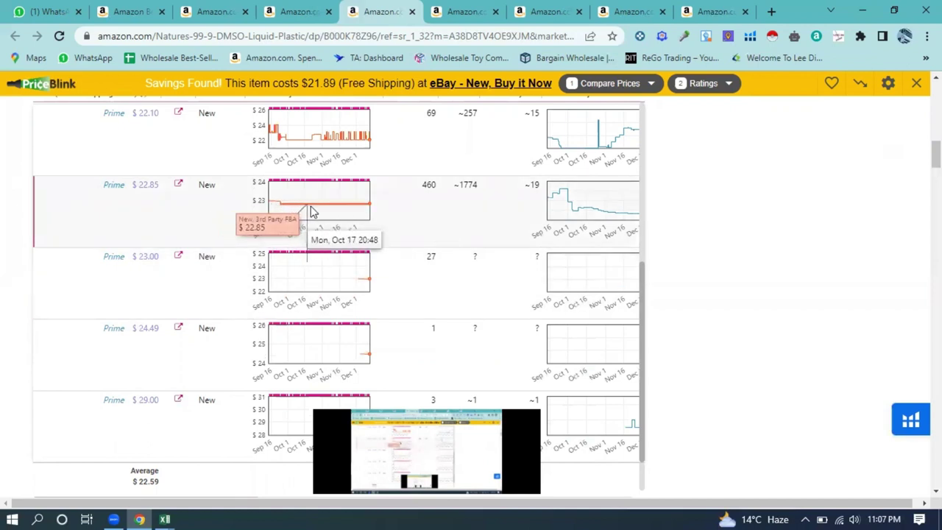
mouse_move(551, 203)
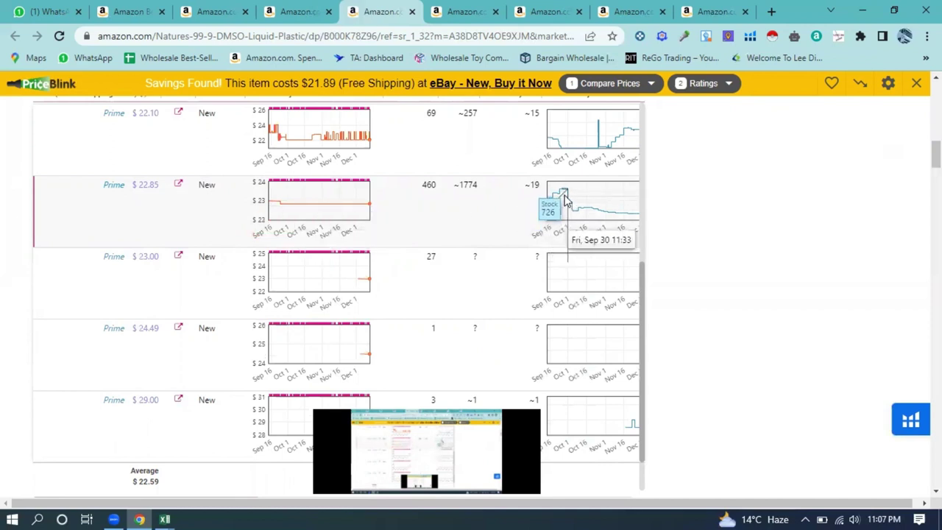
scroll(614, 349, down, 3)
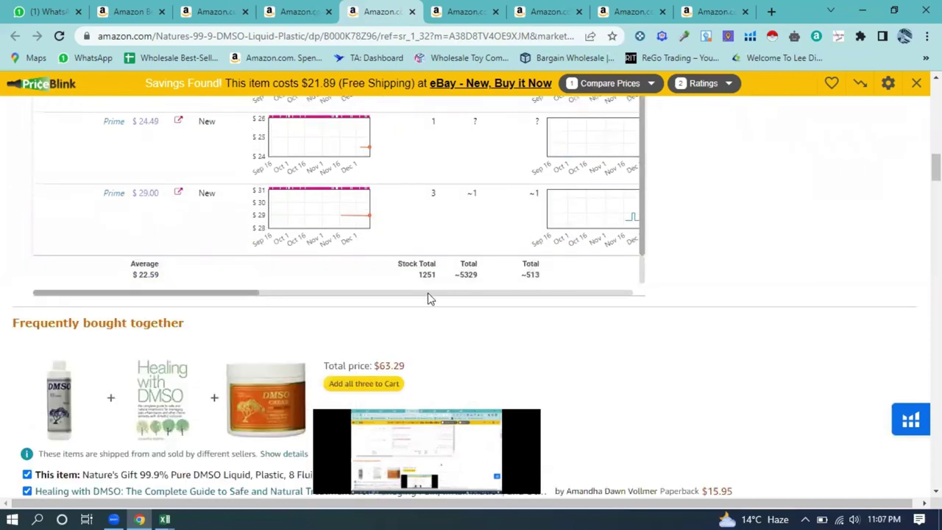
Step: Return to the Gulf South Trading Co. storefront and browse the third page of its product results
click(305, 6)
scroll(431, 139, down, 5)
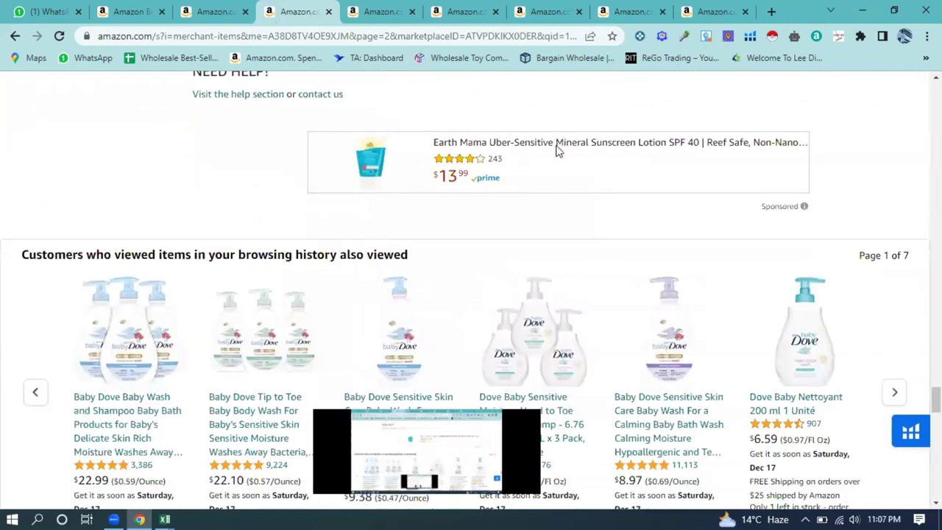
scroll(557, 151, up, 2)
click(559, 161)
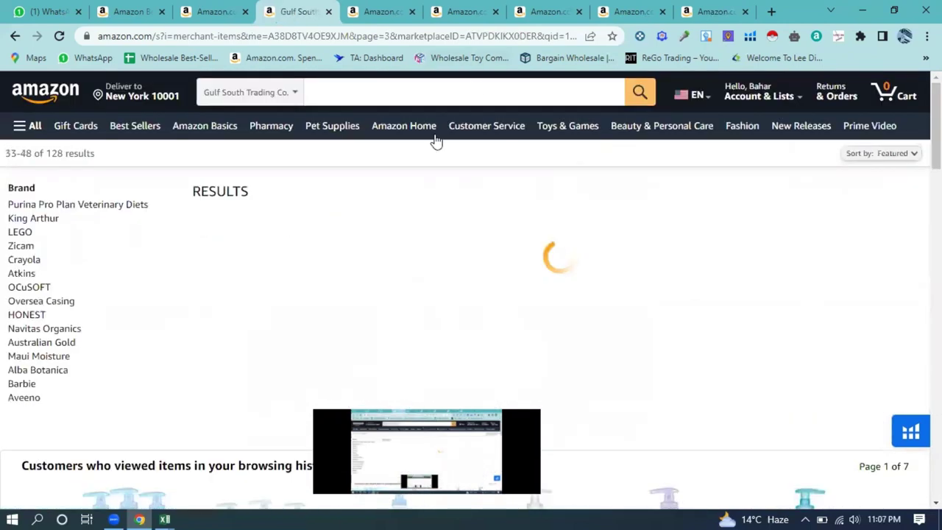
scroll(446, 185, down, 3)
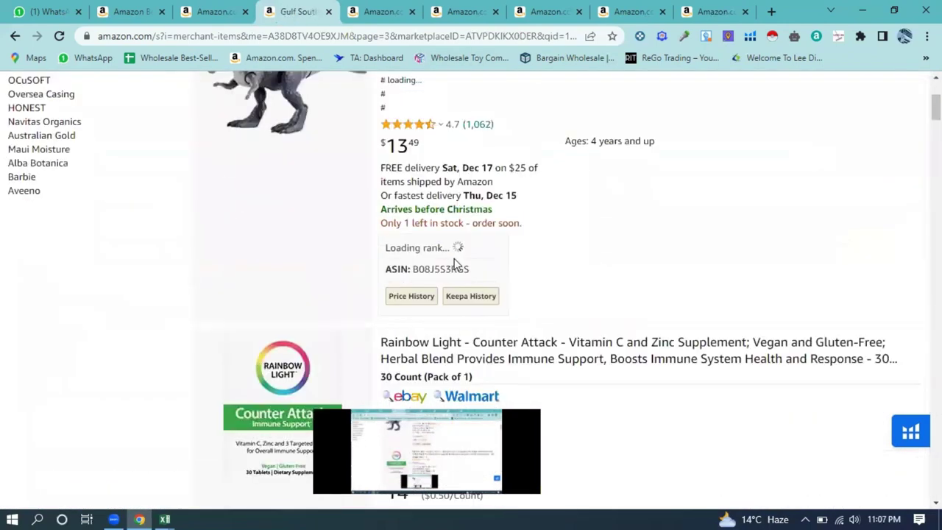
scroll(454, 263, down, 3)
scroll(603, 303, down, 6)
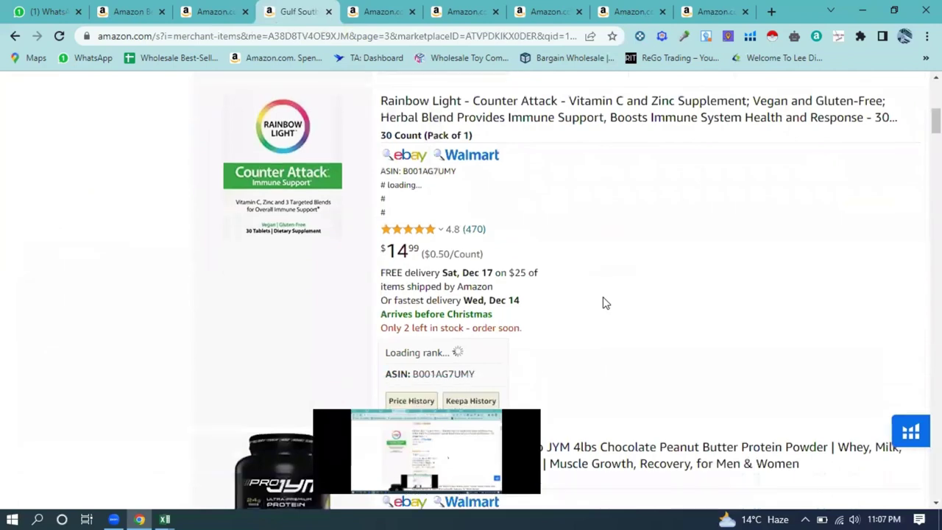
Step: Take the brand name LEGO from the storefront's brand list and search for it on Amazon in All Departments
scroll(582, 299, up, 10)
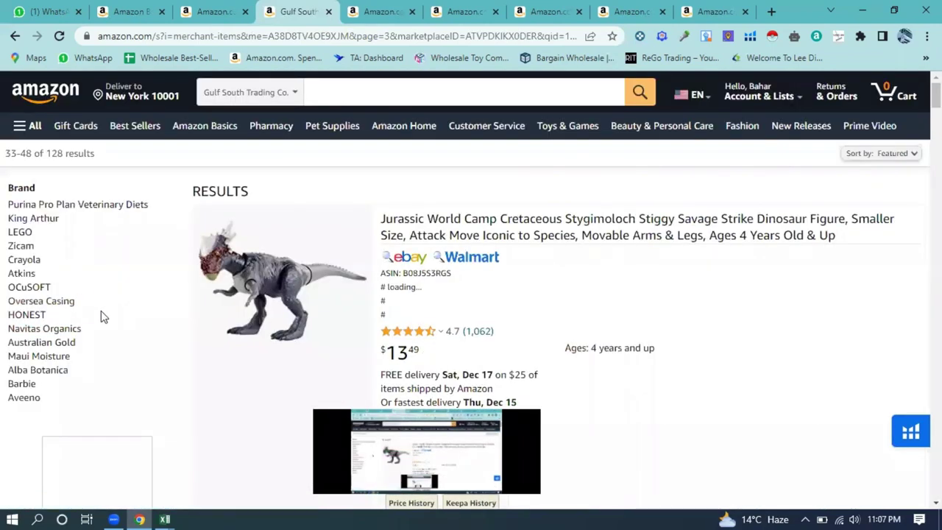
double_click(22, 231)
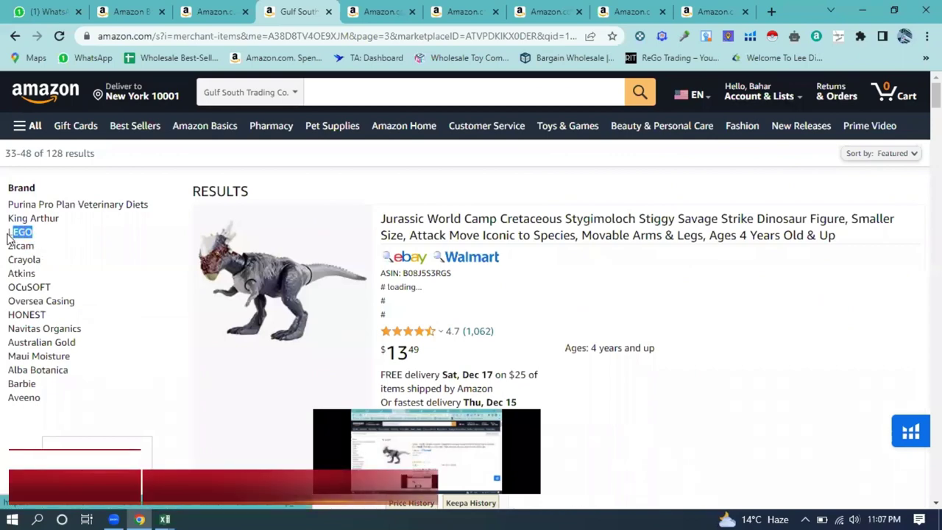
click(123, 8)
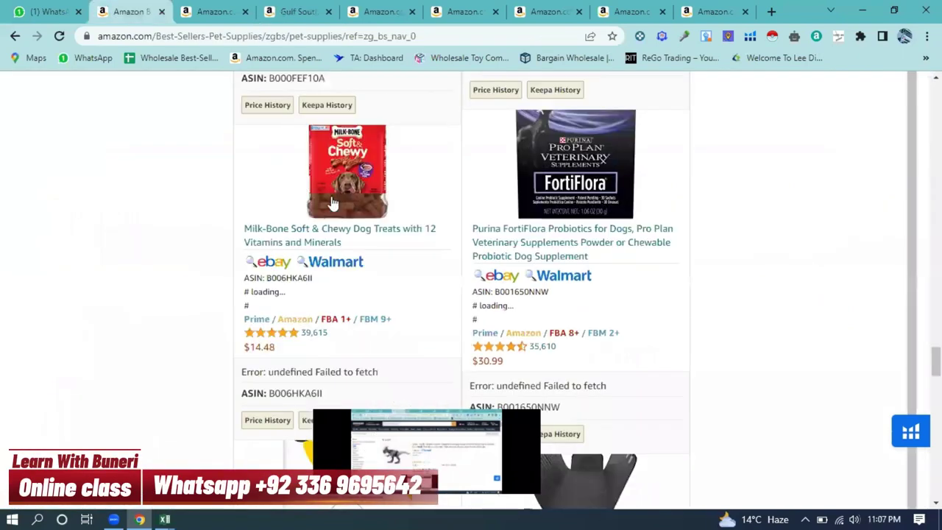
scroll(494, 157, up, 15)
scroll(390, 144, up, 10)
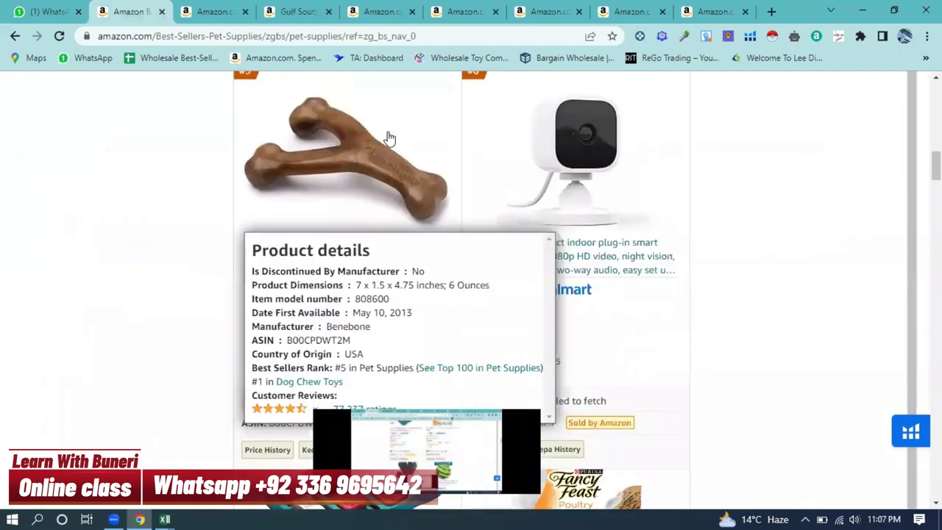
click(277, 88)
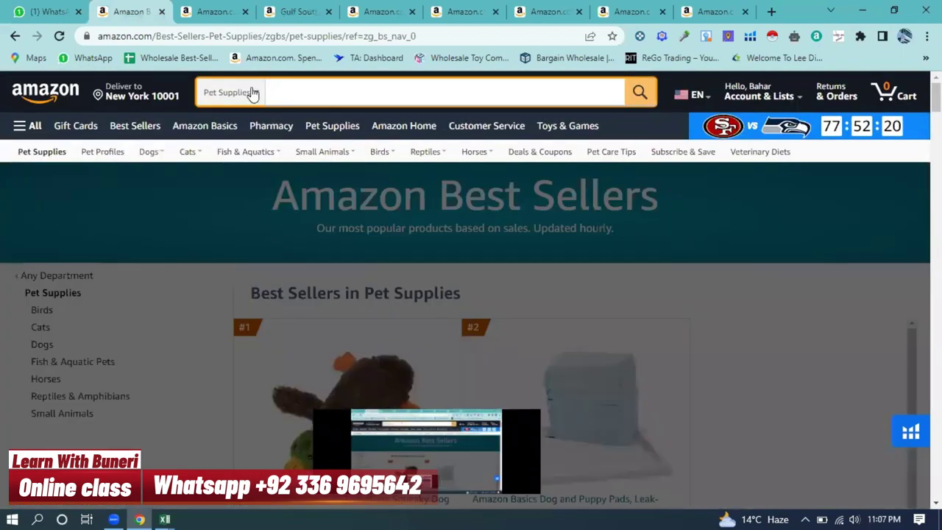
click(250, 93)
scroll(257, 147, up, 10)
click(250, 114)
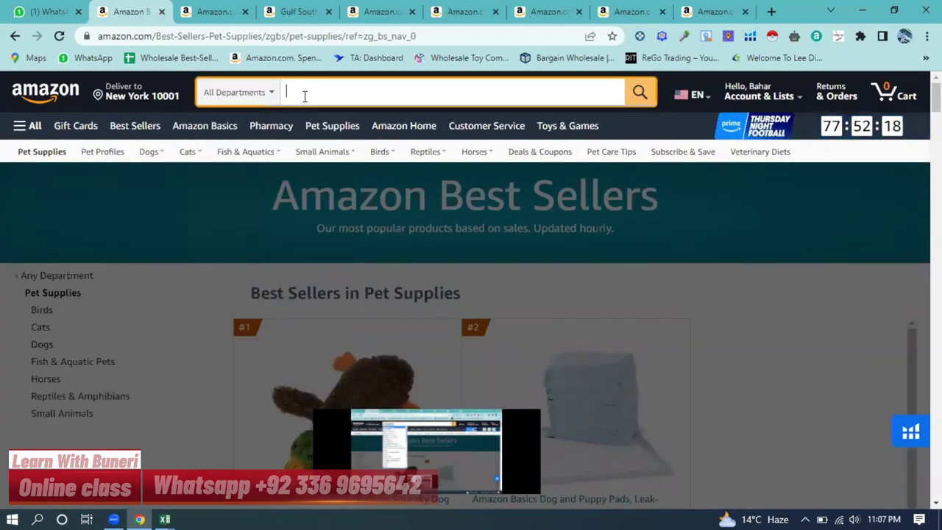
click(307, 94)
text(LEGO)
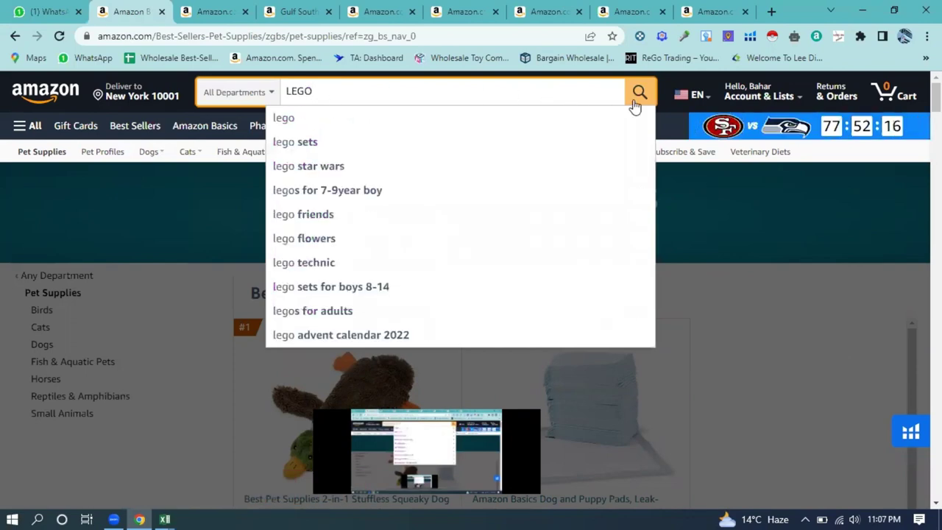
click(639, 93)
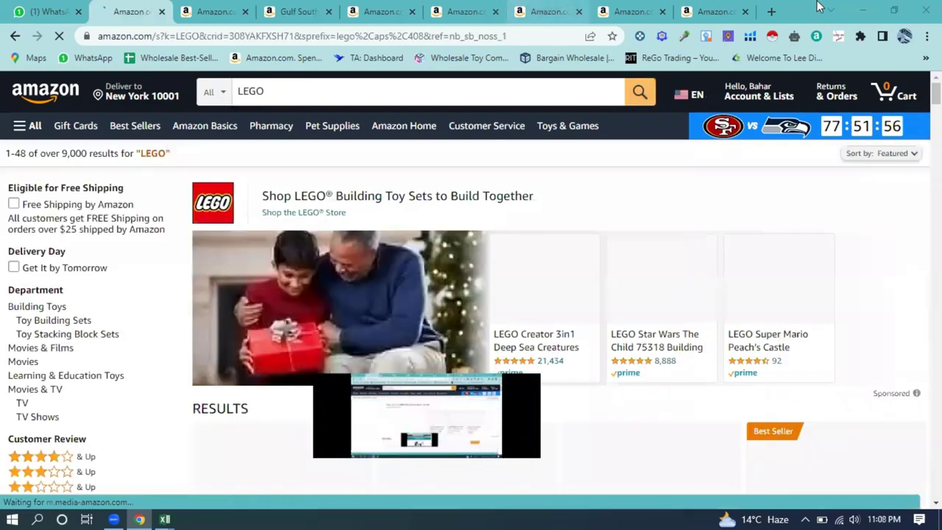
Step: Look through the LEGO search results and the filters available for narrowing them
click(830, 11)
scroll(519, 261, down, 2)
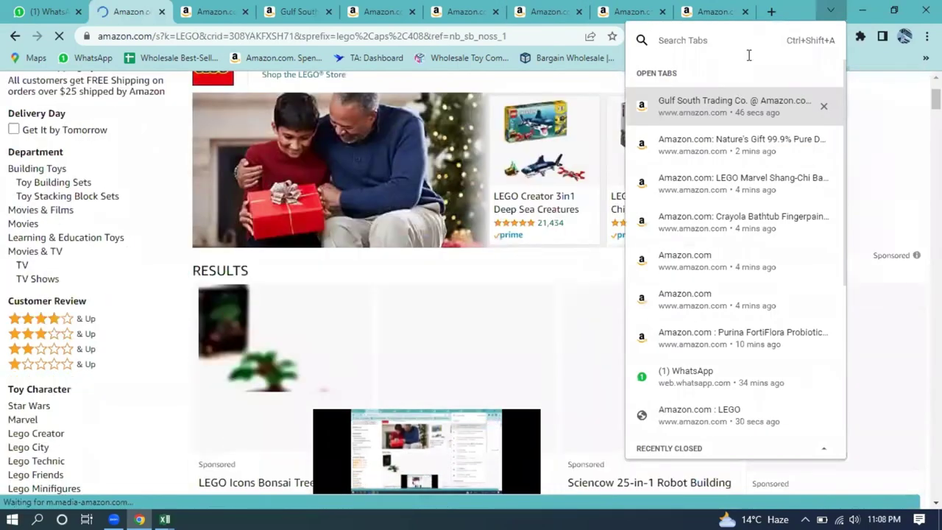
click(830, 10)
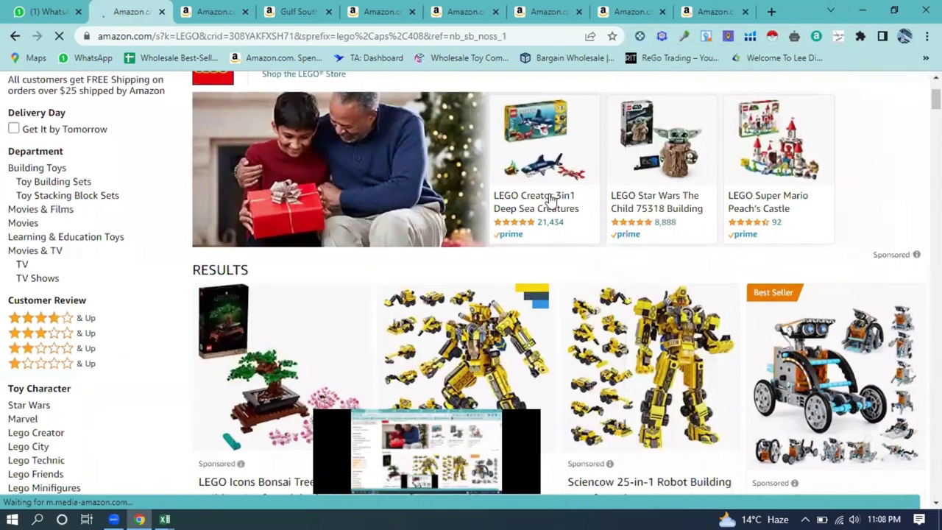
scroll(501, 236, down, 2)
scroll(503, 236, down, 3)
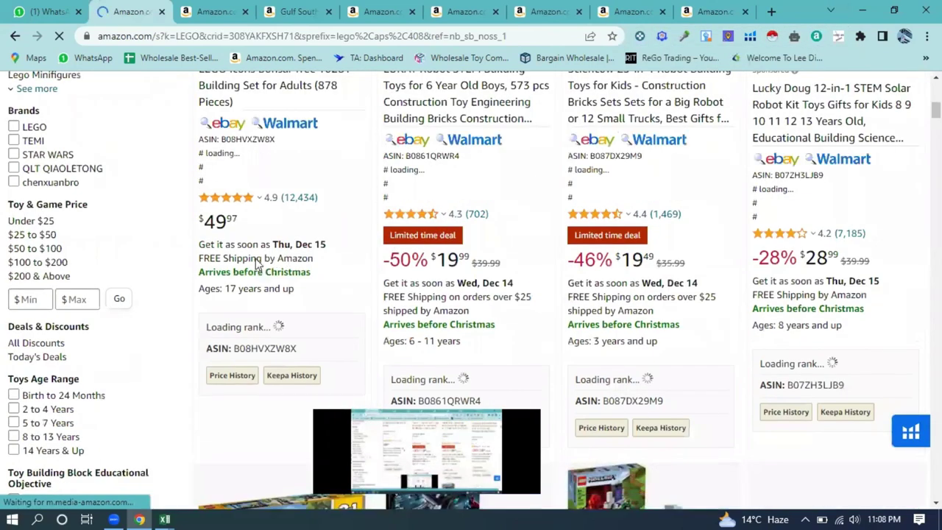
scroll(136, 234, up, 3)
scroll(120, 225, up, 3)
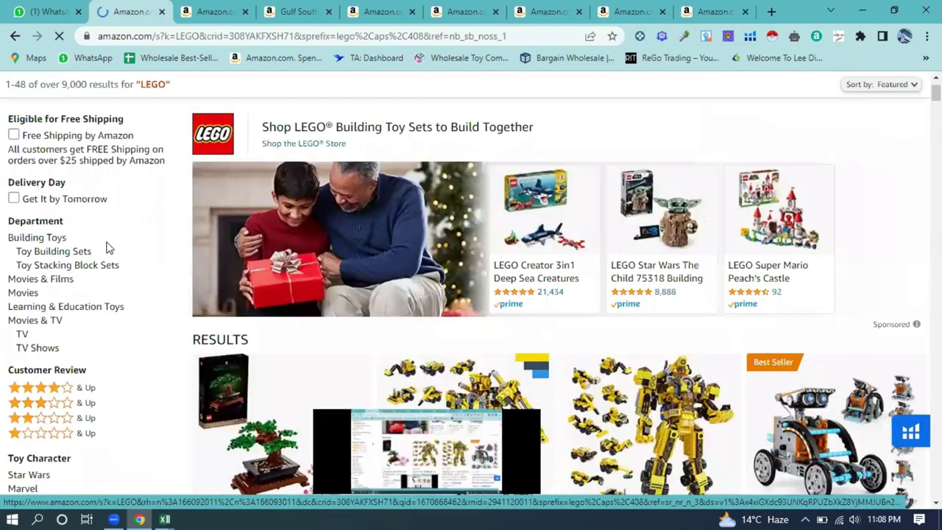
scroll(110, 241, down, 2)
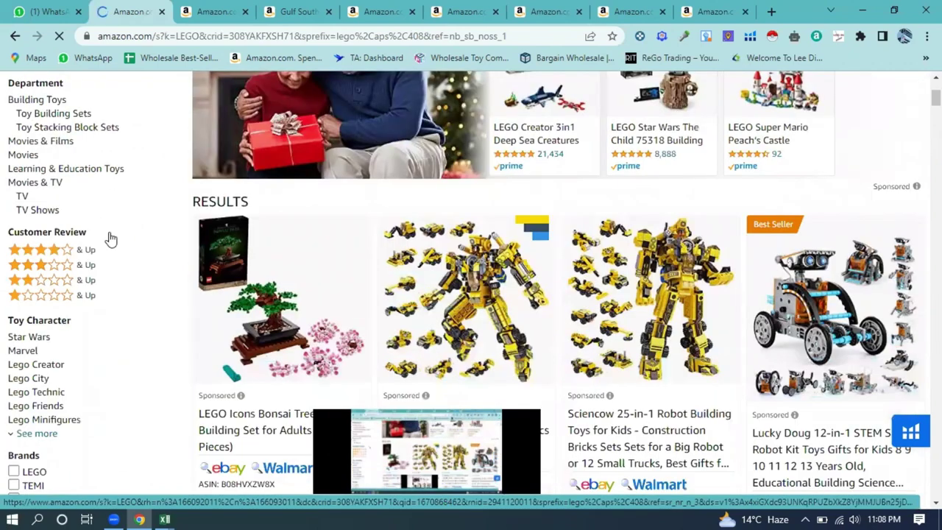
scroll(109, 233, down, 2)
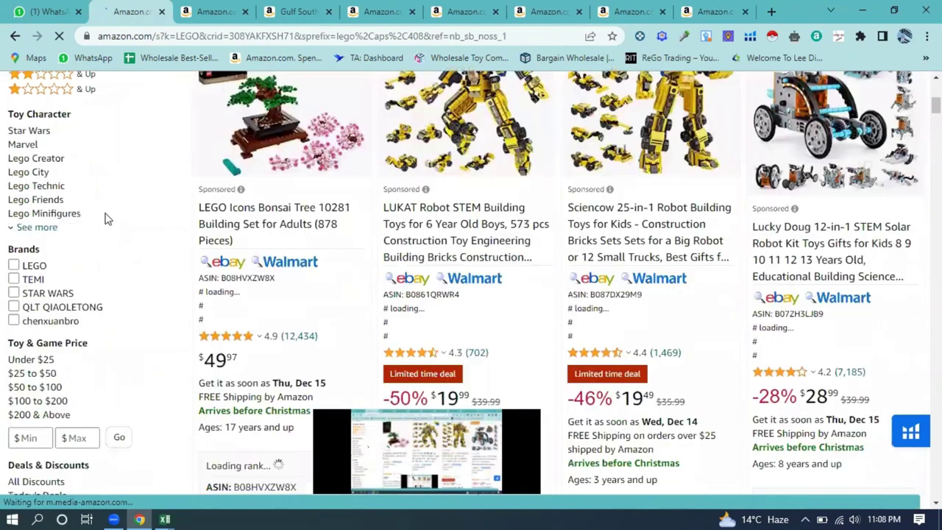
Step: Try to filter the search results by the LEGO brand, and limit the price to Under $25
click(14, 265)
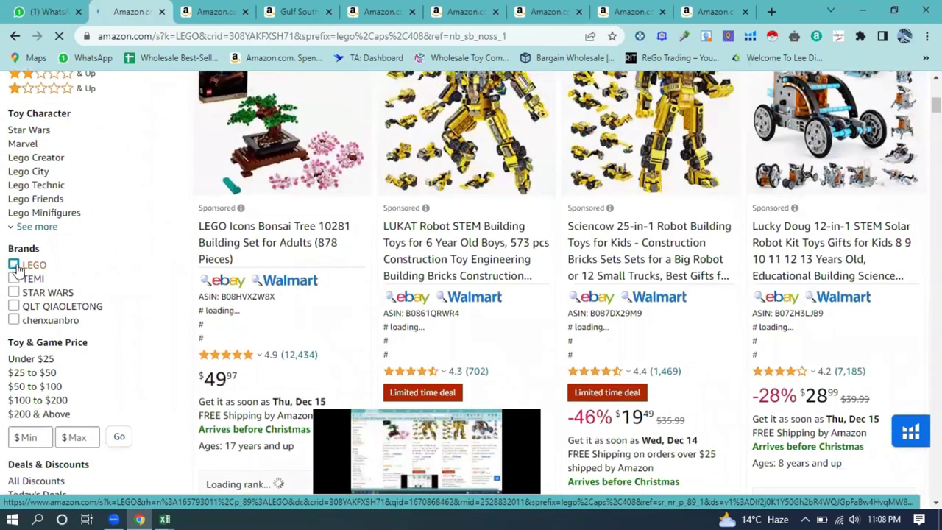
click(21, 266)
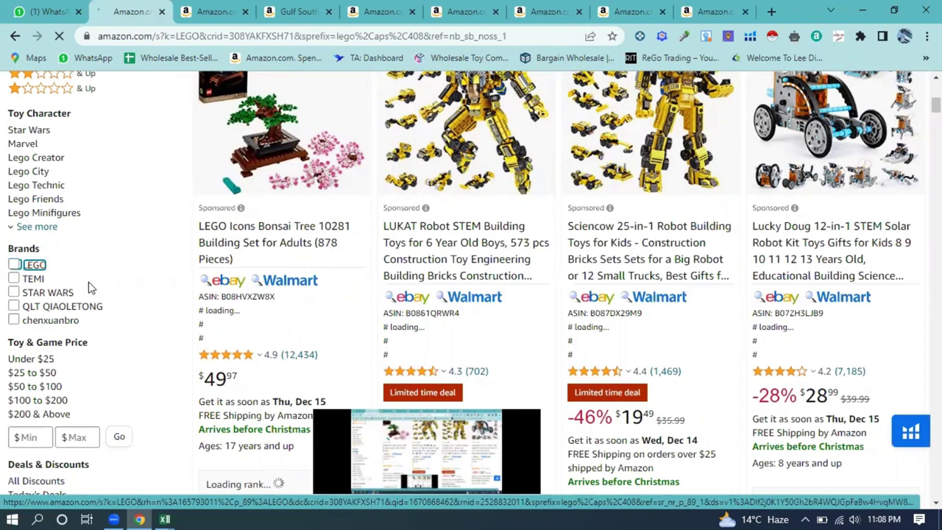
scroll(42, 265, down, 2)
scroll(44, 239, down, 1)
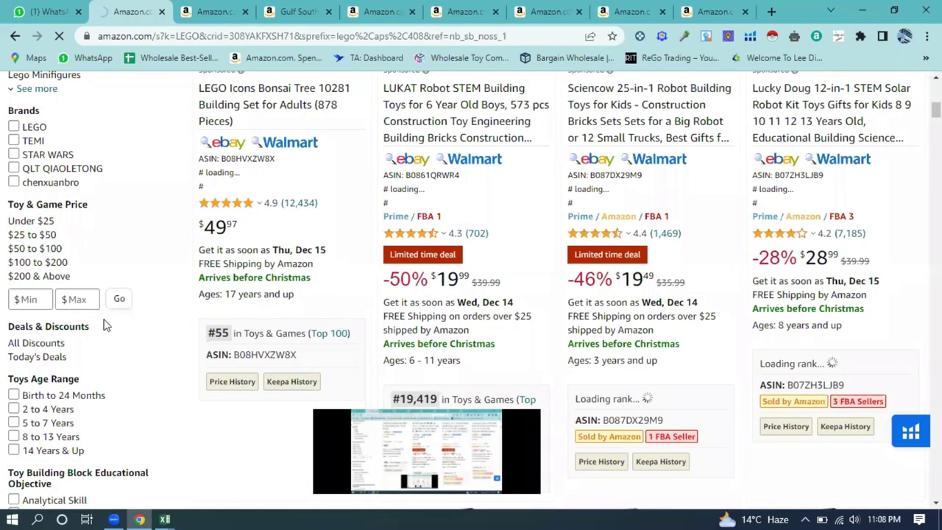
scroll(106, 331, down, 1)
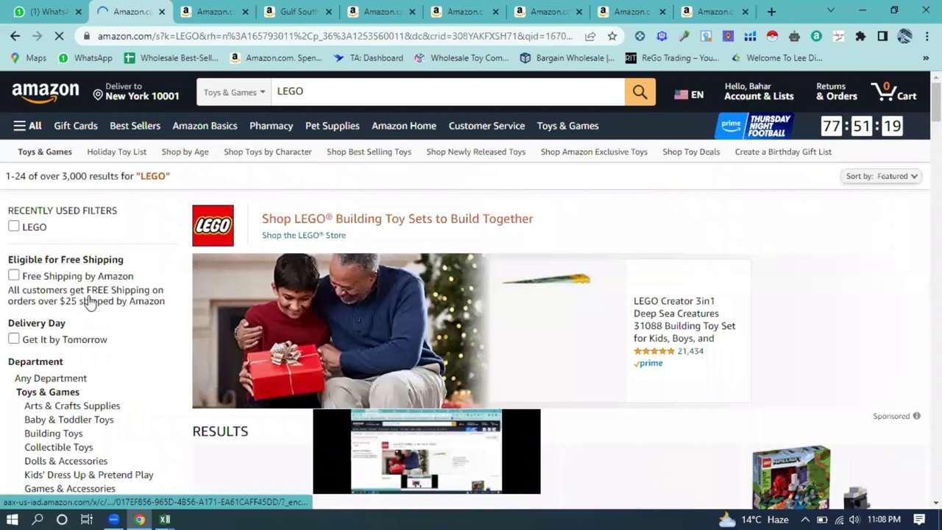
Step: Examine the LEGO products priced under $25, checking their sales ranks, Amazon presence and FBA and FBM seller counts
scroll(121, 257, down, 3)
scroll(155, 255, down, 2)
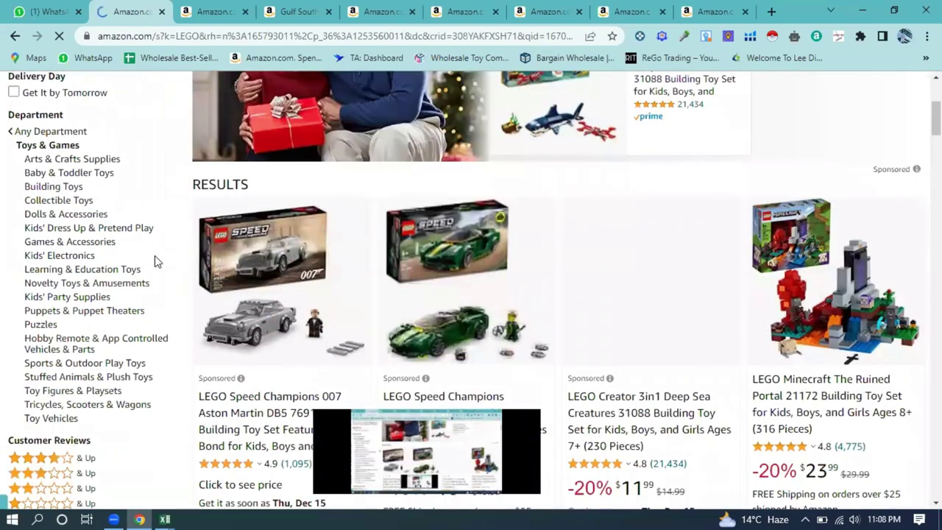
scroll(377, 217, down, 3)
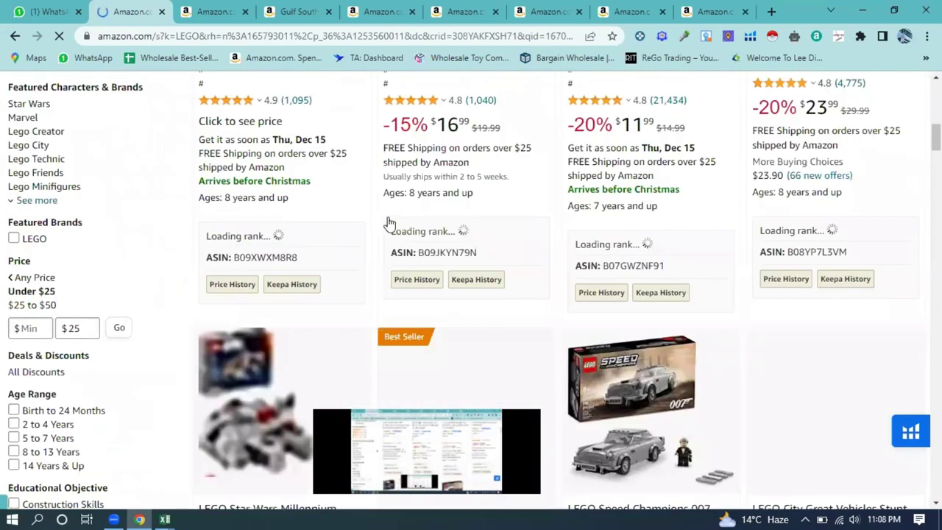
scroll(389, 223, down, 3)
scroll(475, 249, down, 2)
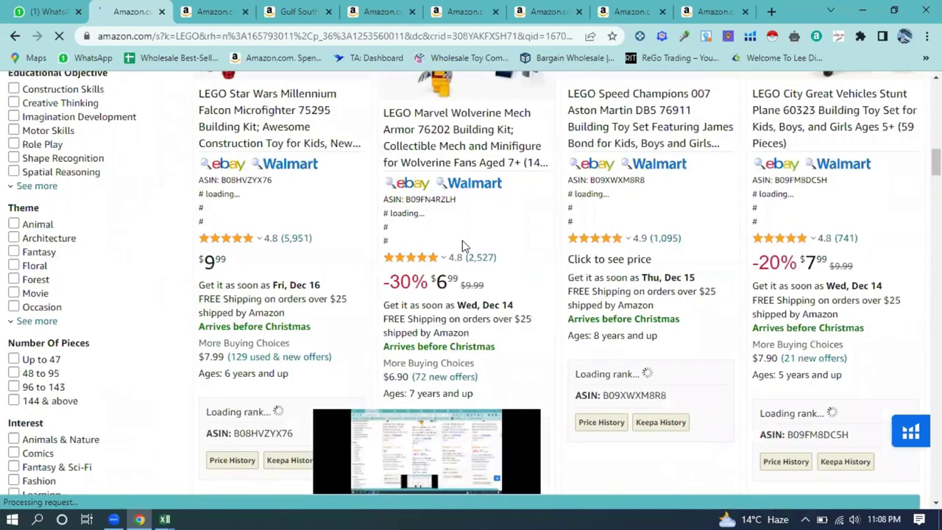
scroll(460, 246, down, 4)
scroll(457, 251, down, 3)
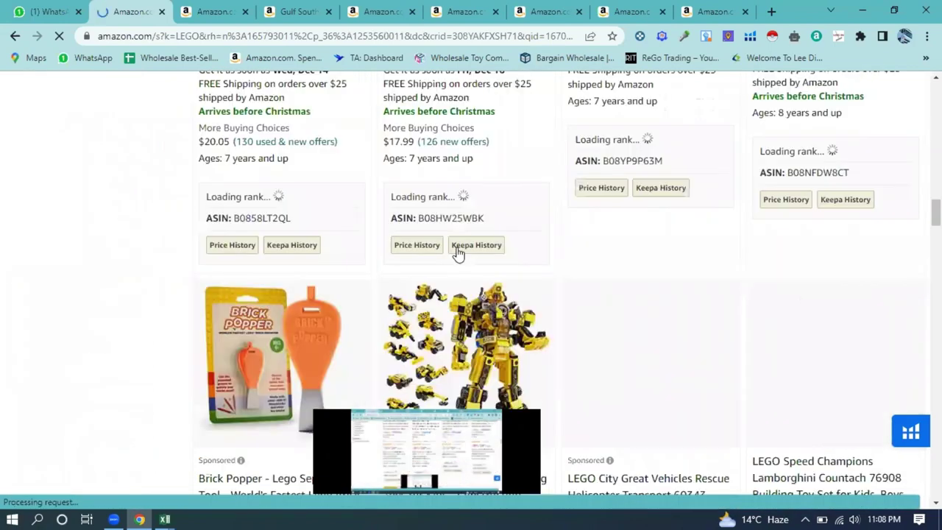
scroll(463, 248, down, 2)
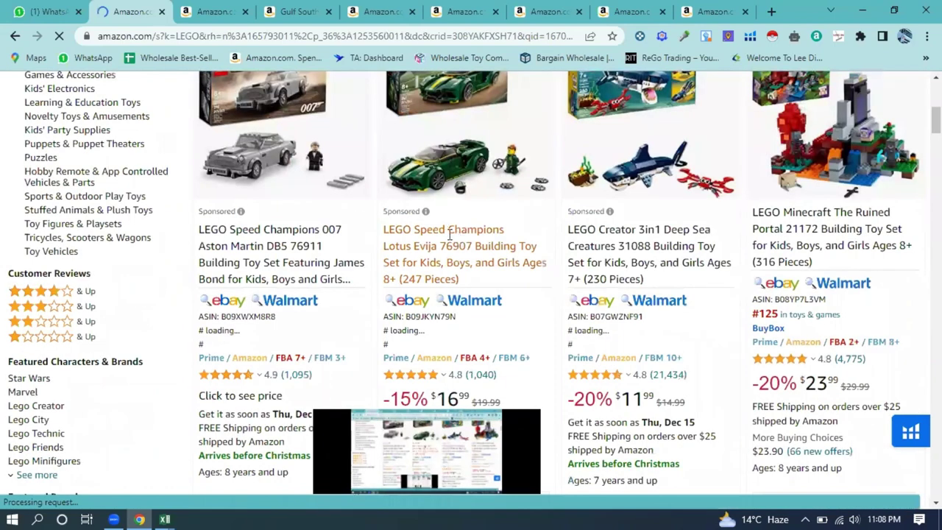
scroll(447, 247, down, 3)
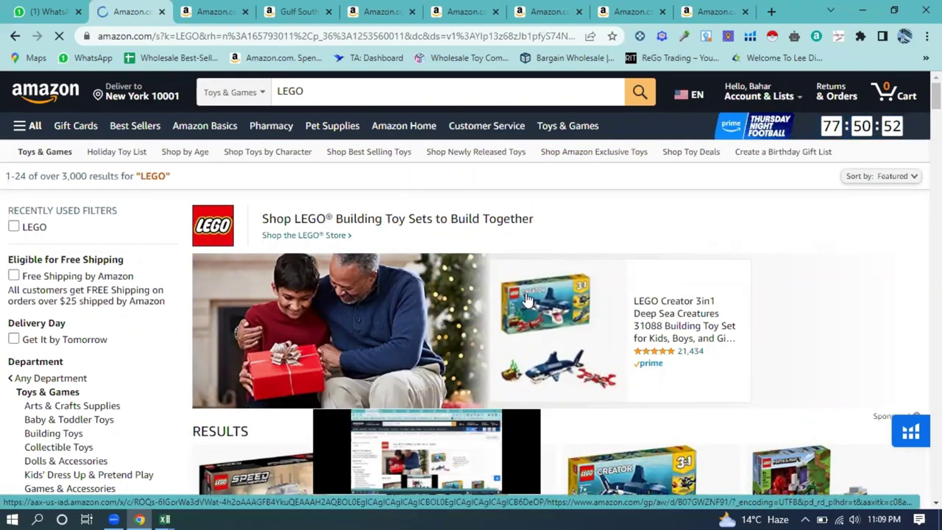
scroll(539, 281, down, 2)
scroll(552, 275, down, 3)
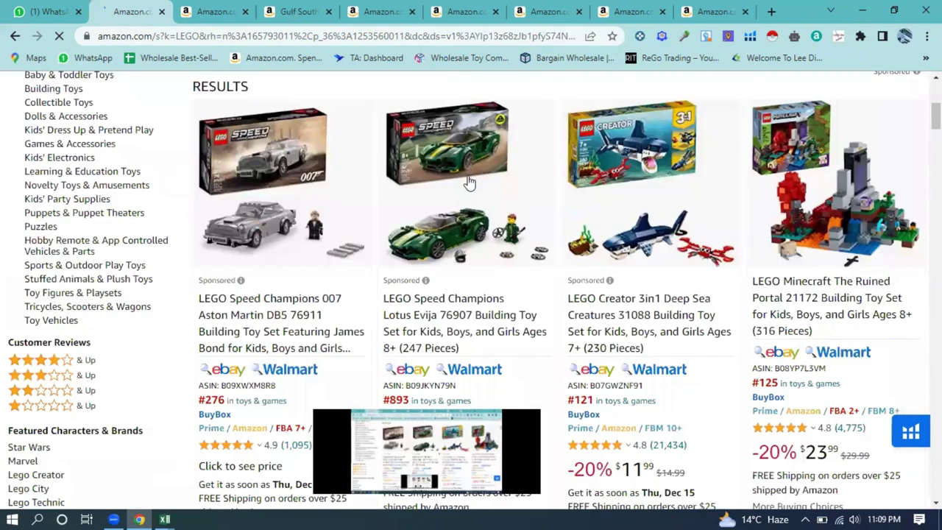
scroll(467, 186, down, 2)
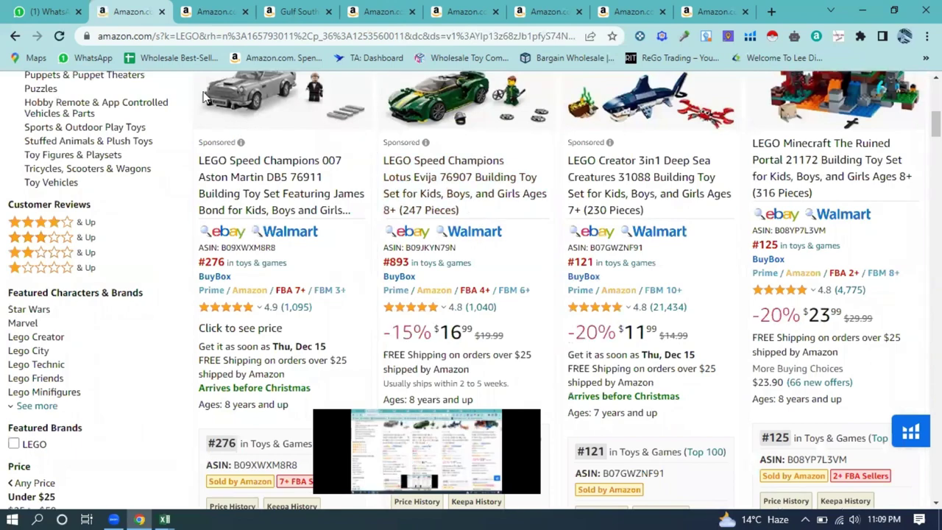
Step: Open the MedcareLLC Wholesale Best-Selling List spreadsheet and copy the UPCs in cells D3:D68
click(186, 58)
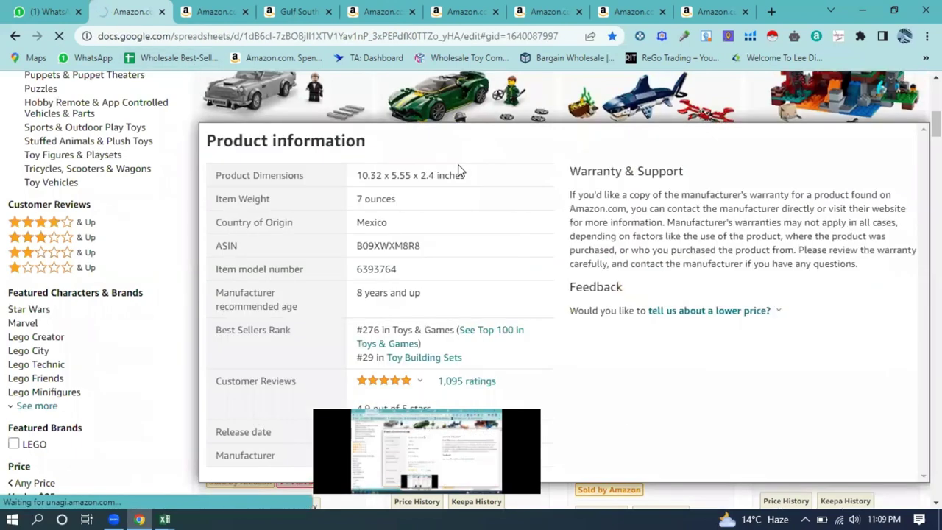
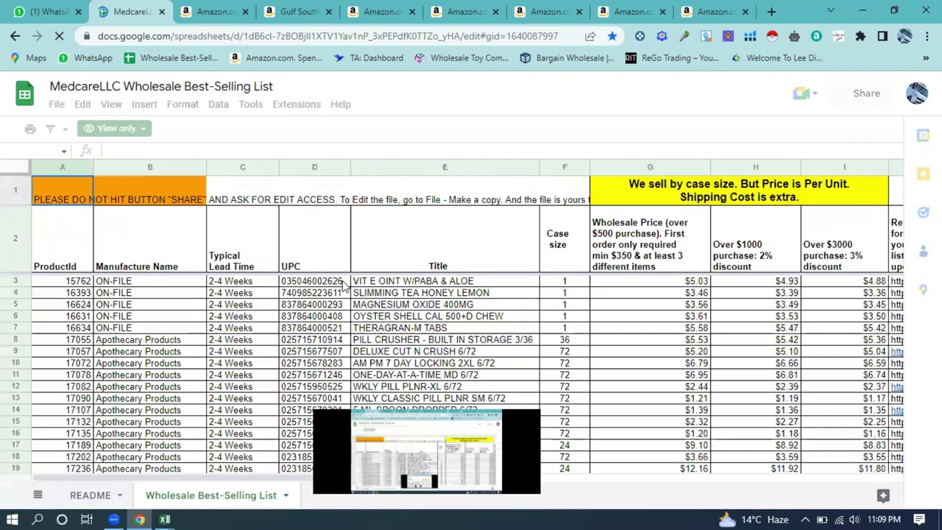
drag(342, 283, 345, 355)
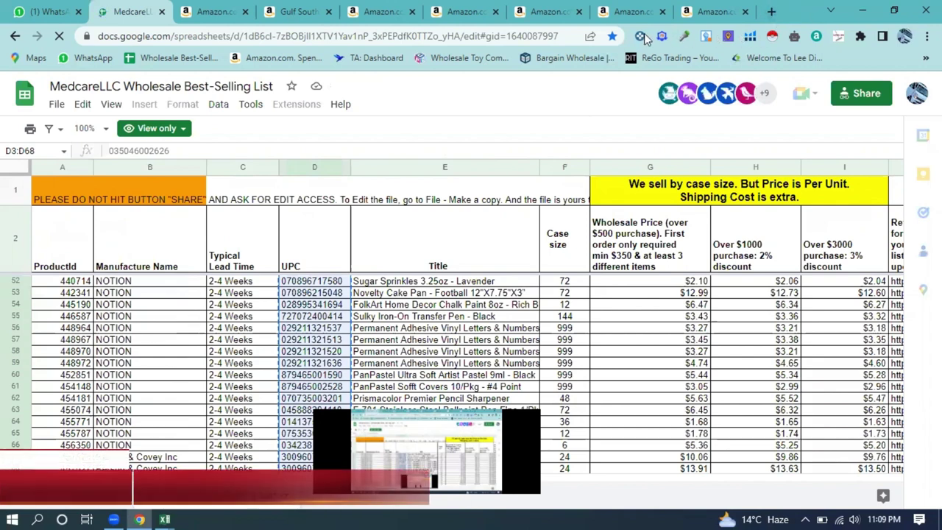
Step: Open Keepa's Product Viewer and load the copied UPCs as a list of UPC / EAN codes
click(639, 37)
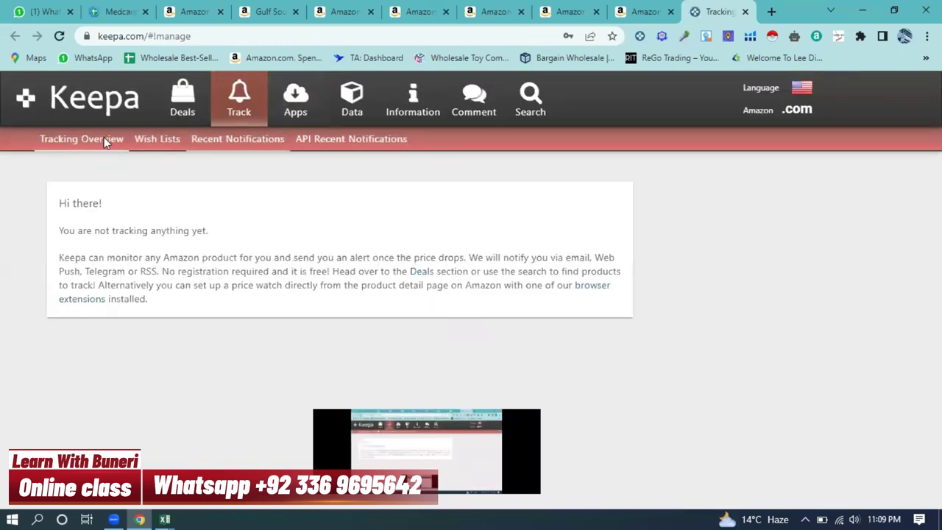
click(347, 109)
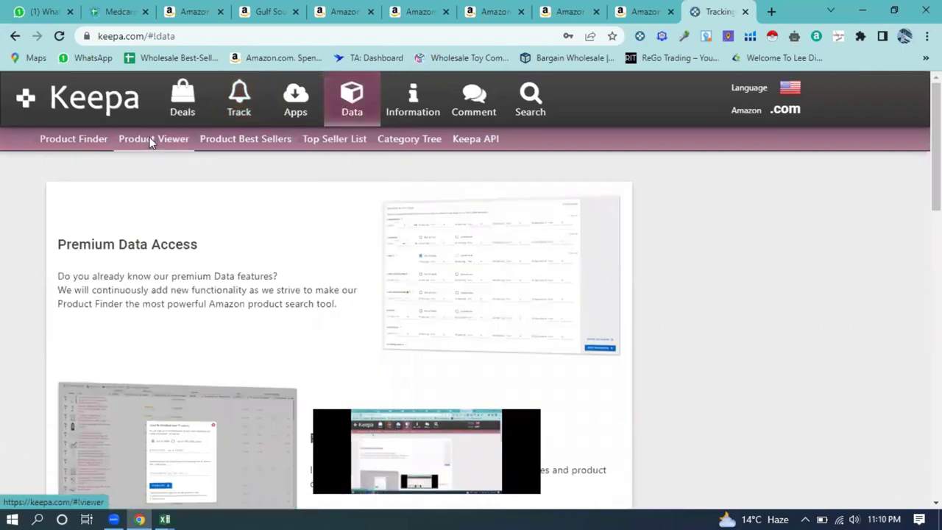
click(149, 144)
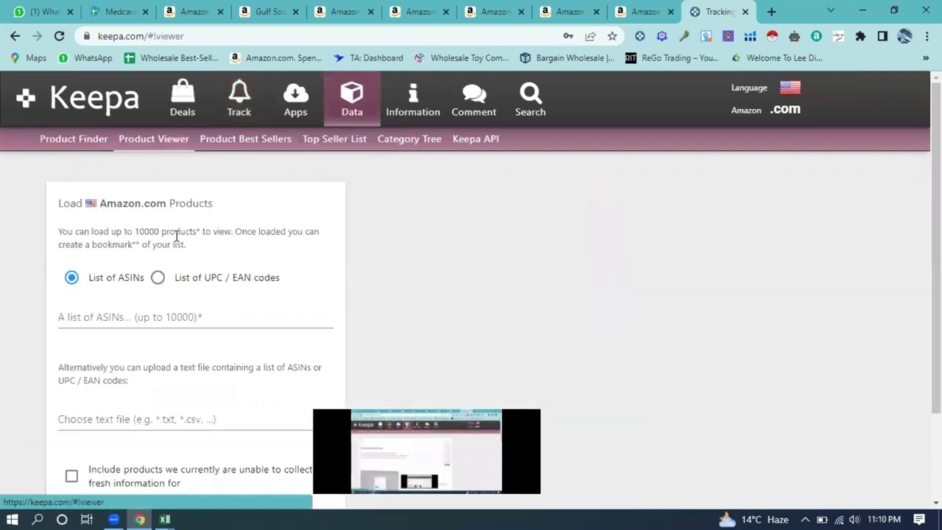
click(171, 316)
click(173, 316)
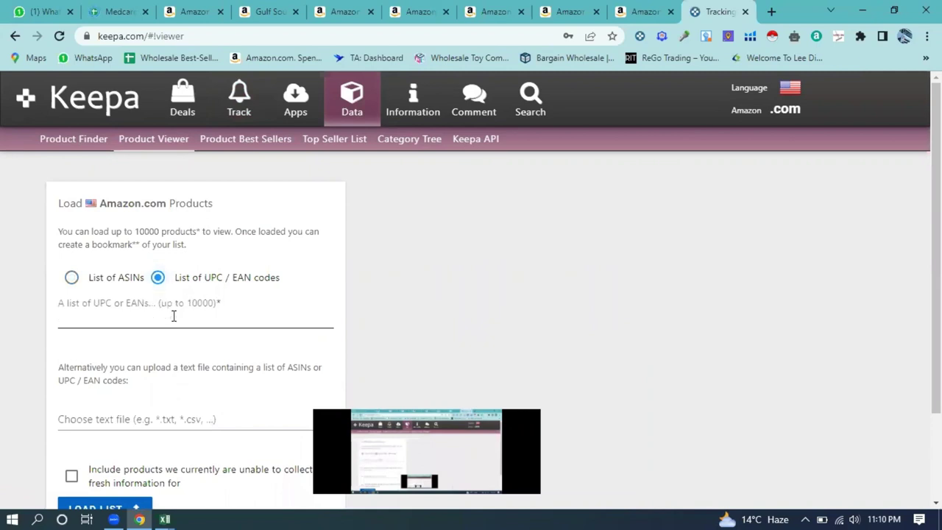
key(ctrl+v)
scroll(341, 291, down, 2)
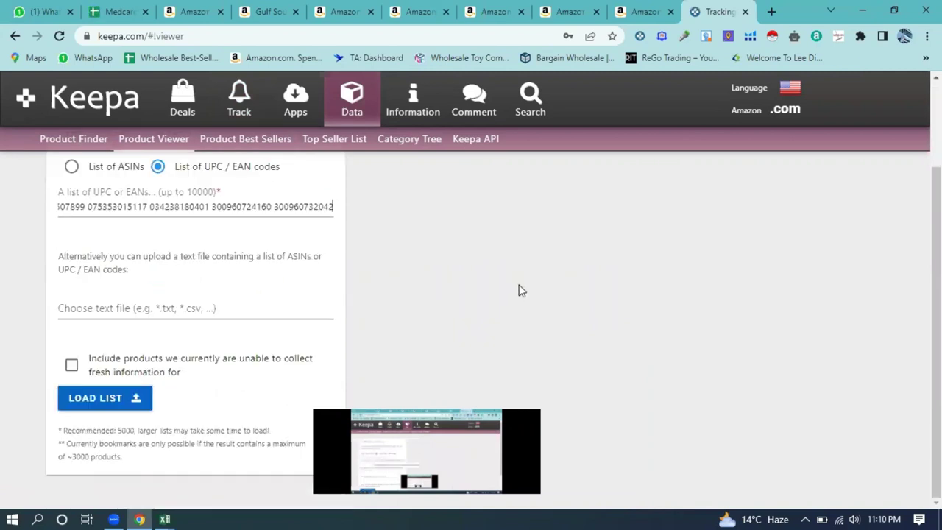
click(99, 398)
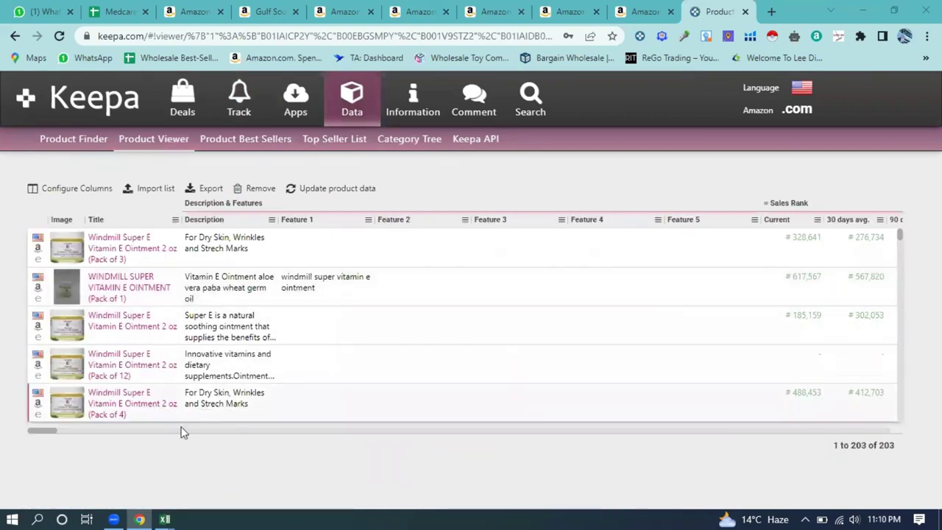
Step: Filter the loaded products by current Sales Rank, using the In range condition from 1 to 40000
scroll(185, 444, right, 10)
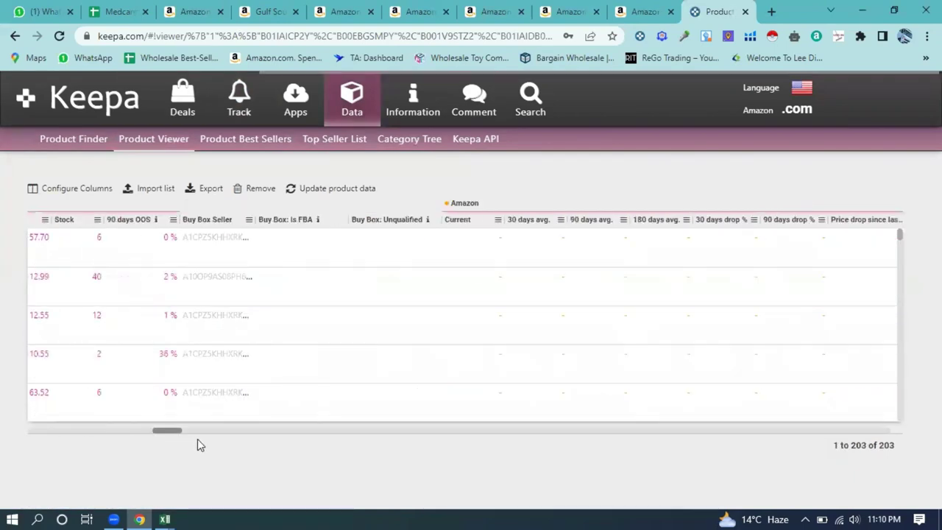
scroll(199, 441, left, 10)
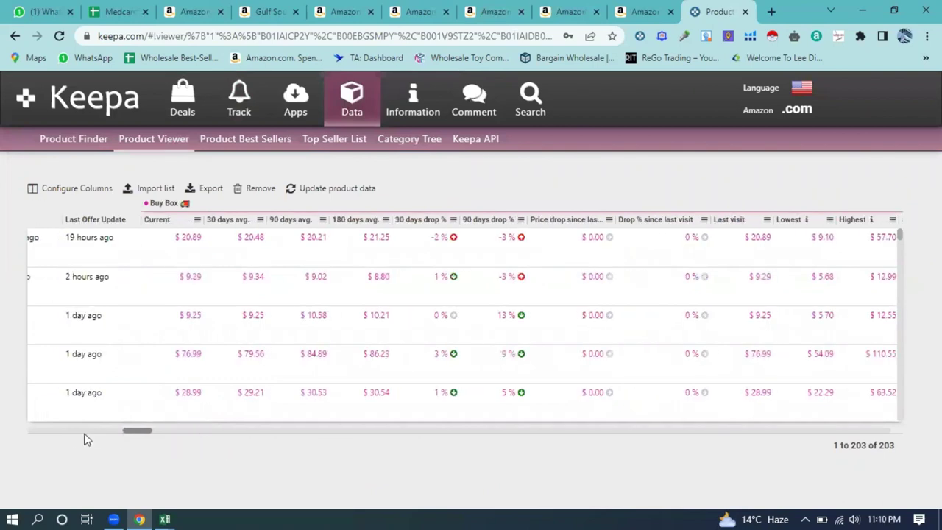
scroll(33, 434, left, 3)
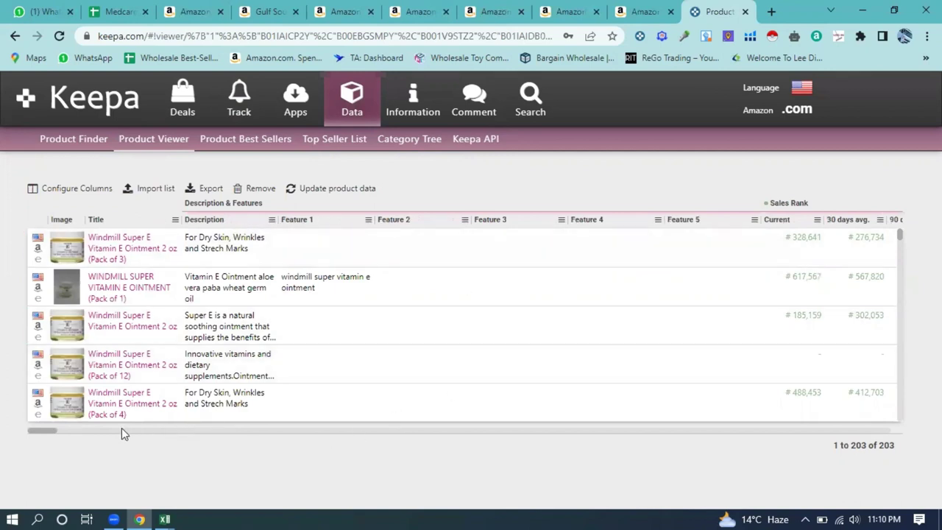
scroll(80, 434, right, 2)
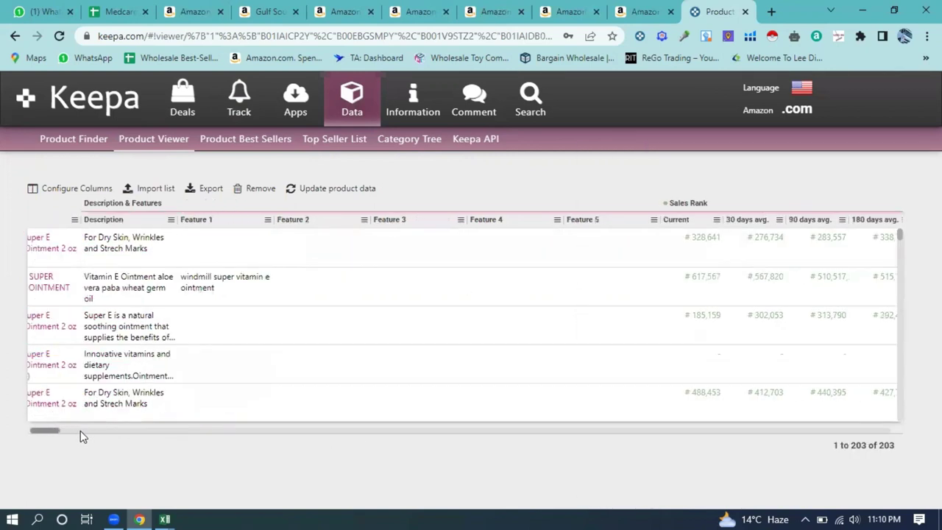
scroll(88, 434, right, 6)
scroll(78, 434, left, 4)
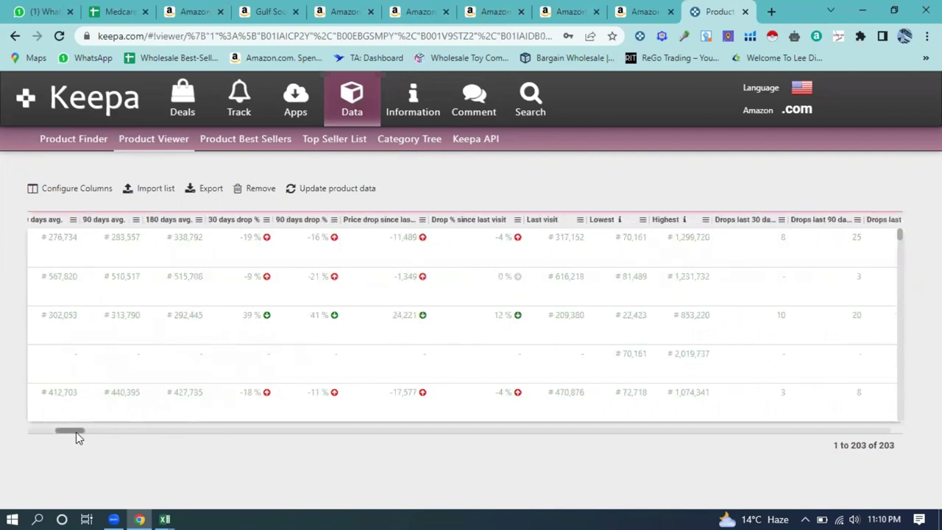
scroll(76, 433, left, 3)
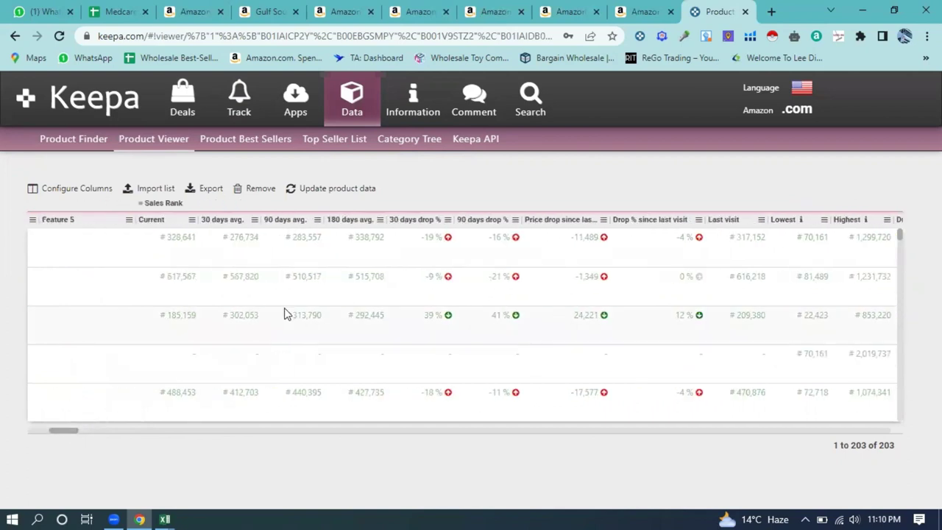
click(193, 226)
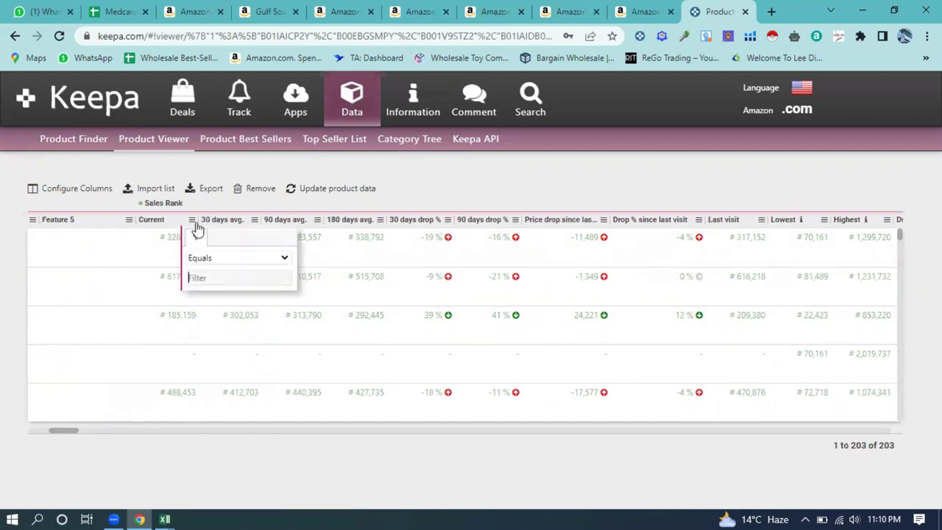
click(259, 261)
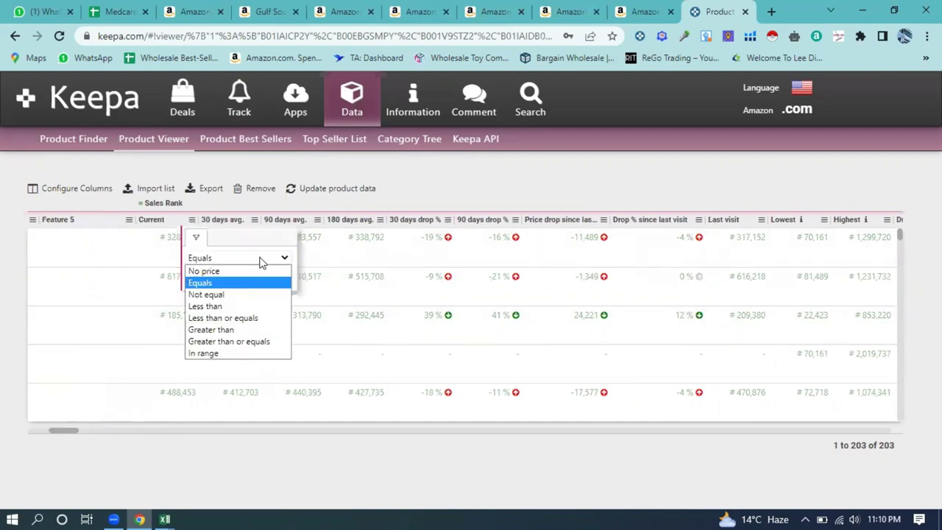
click(204, 354)
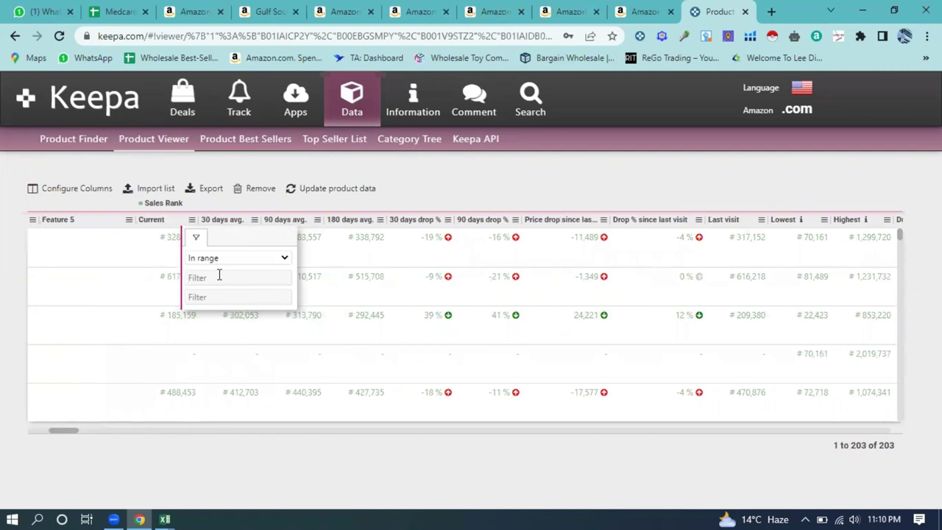
text(1)
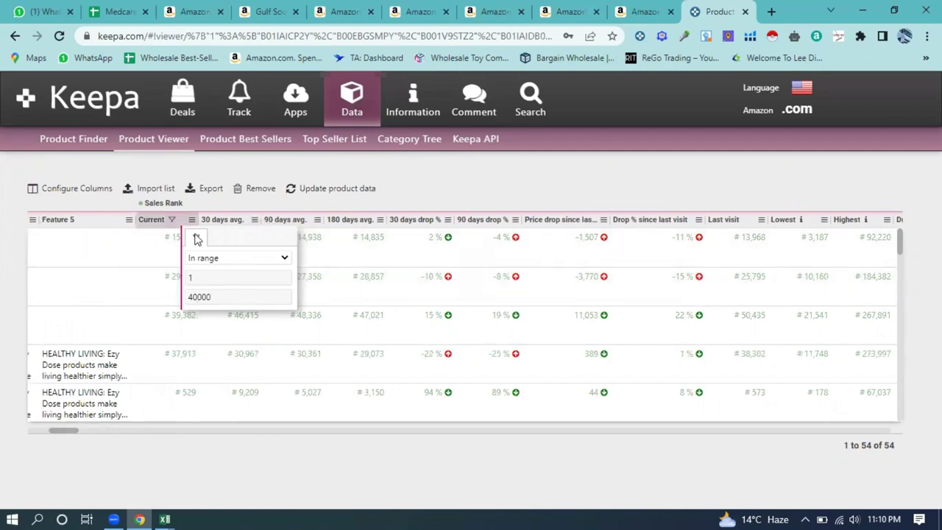
key(Escape)
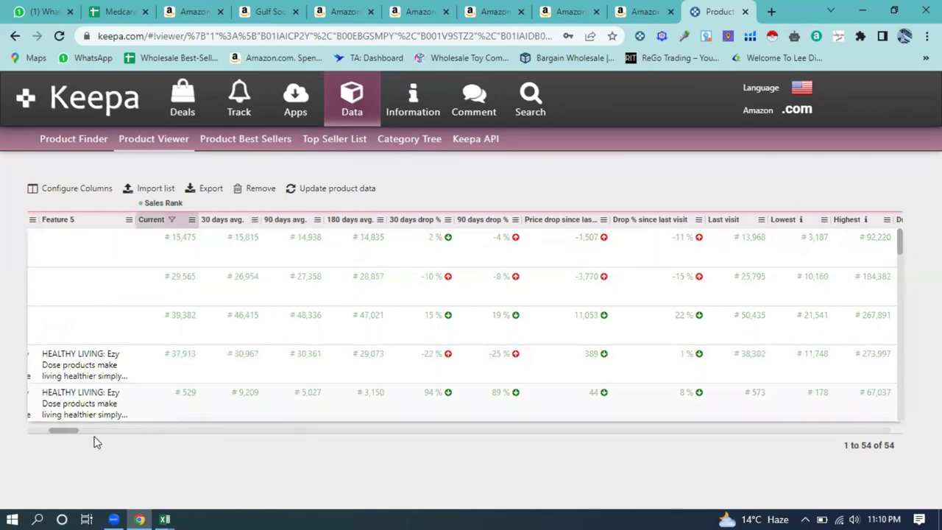
Step: Filter the products by review Rating, using the In range condition from 4 to 5
drag(65, 430, 109, 432)
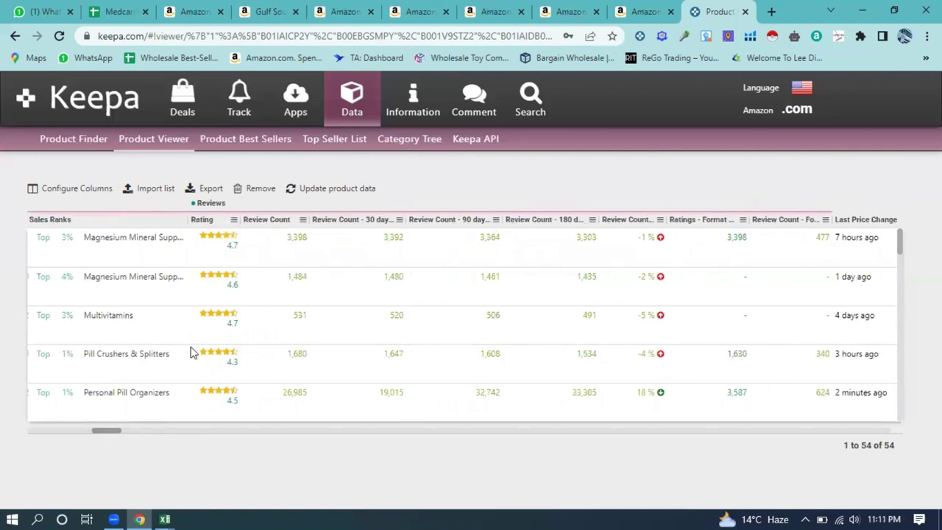
click(233, 219)
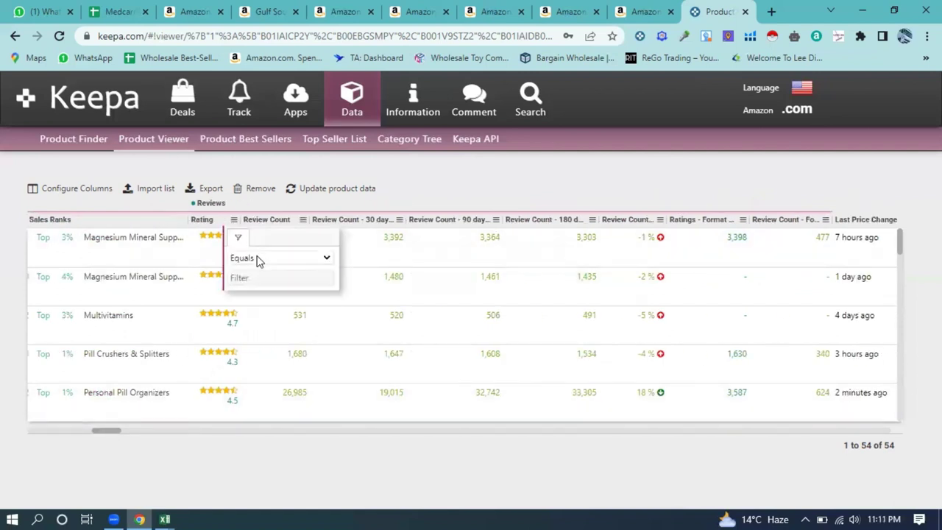
click(257, 261)
click(253, 338)
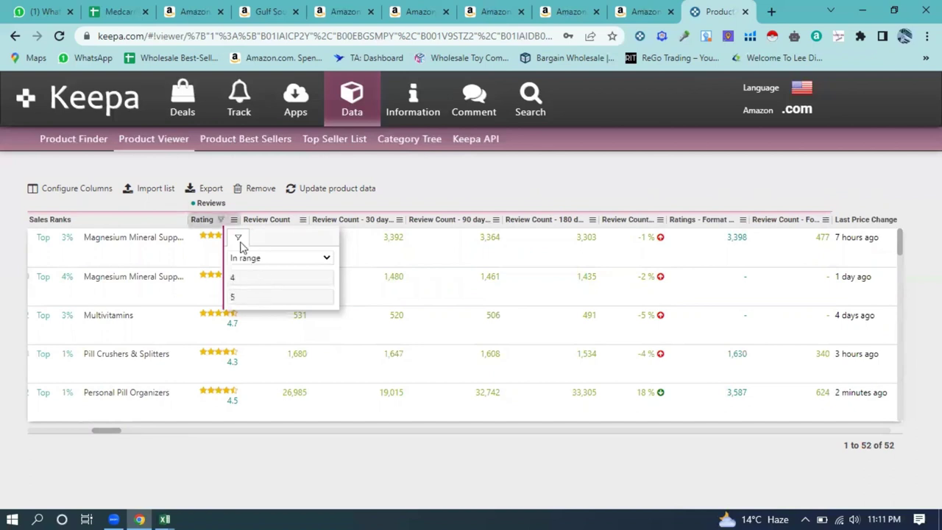
key(Escape)
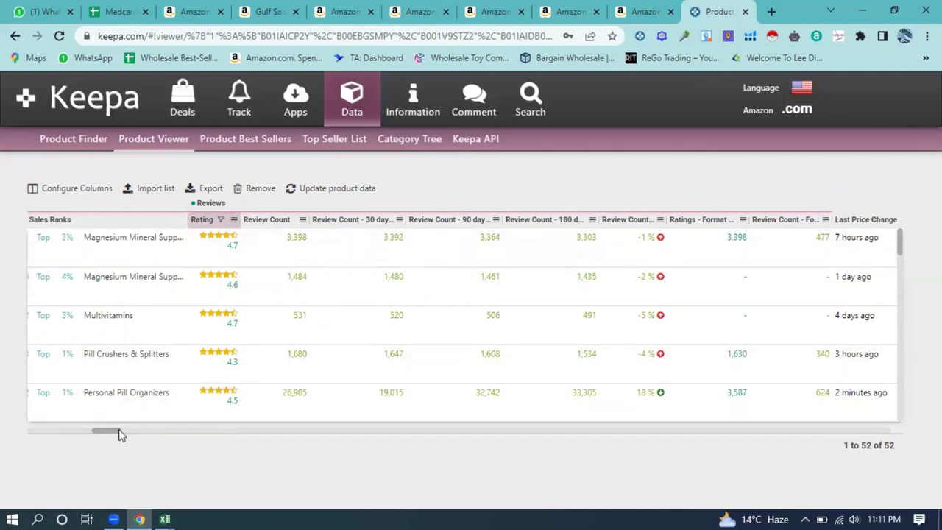
drag(118, 432, 186, 438)
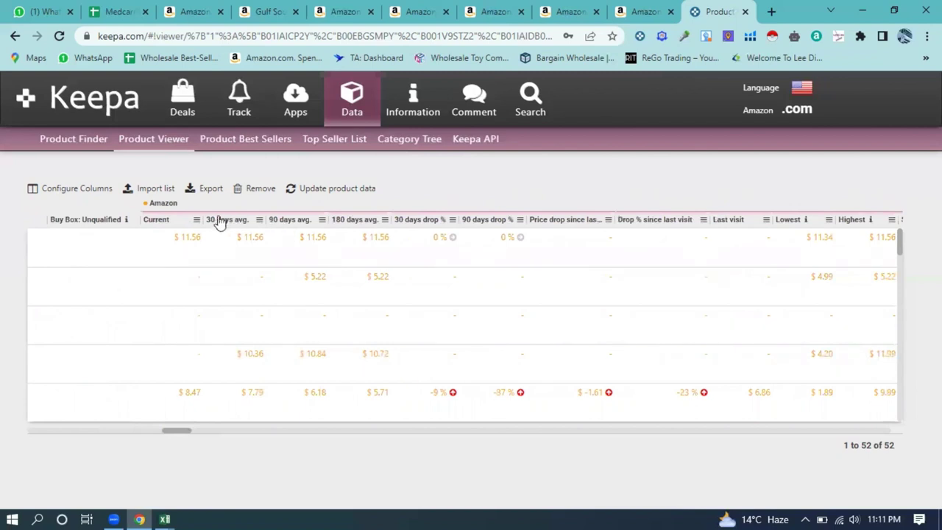
click(197, 220)
click(259, 258)
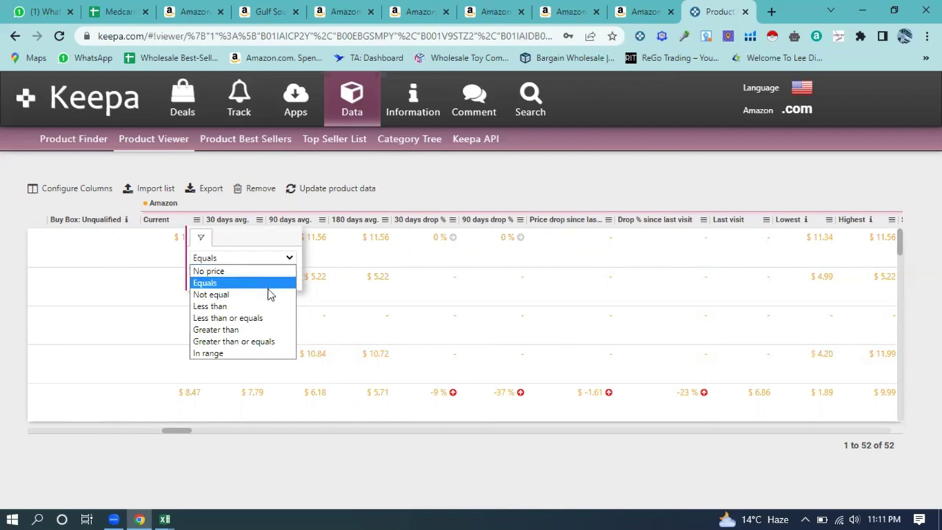
click(247, 330)
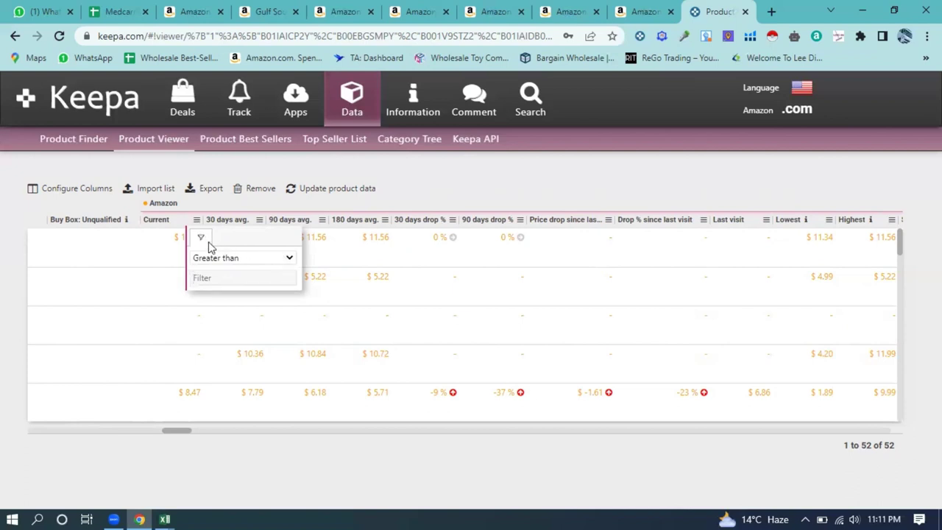
click(316, 257)
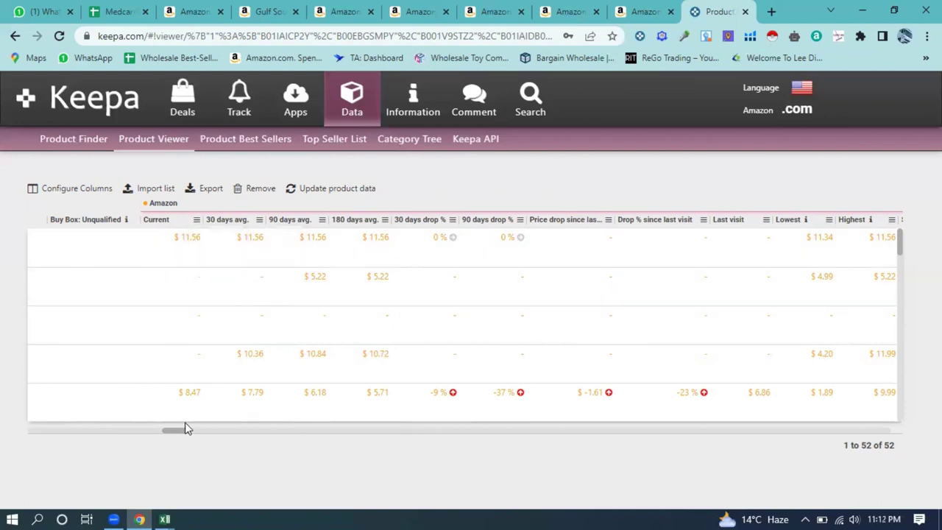
Step: Export the filtered product list as an Excel (.xlsx) file containing only ASINs
drag(194, 437, 22, 431)
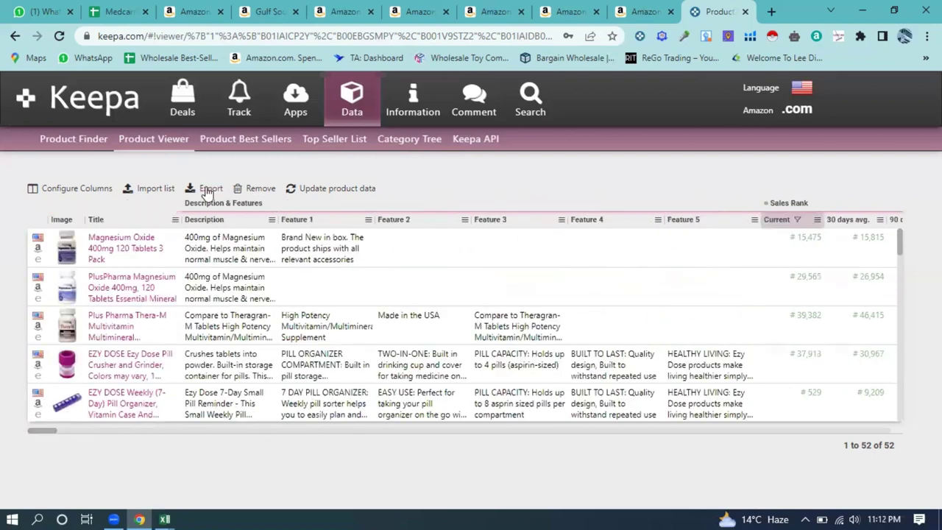
click(205, 189)
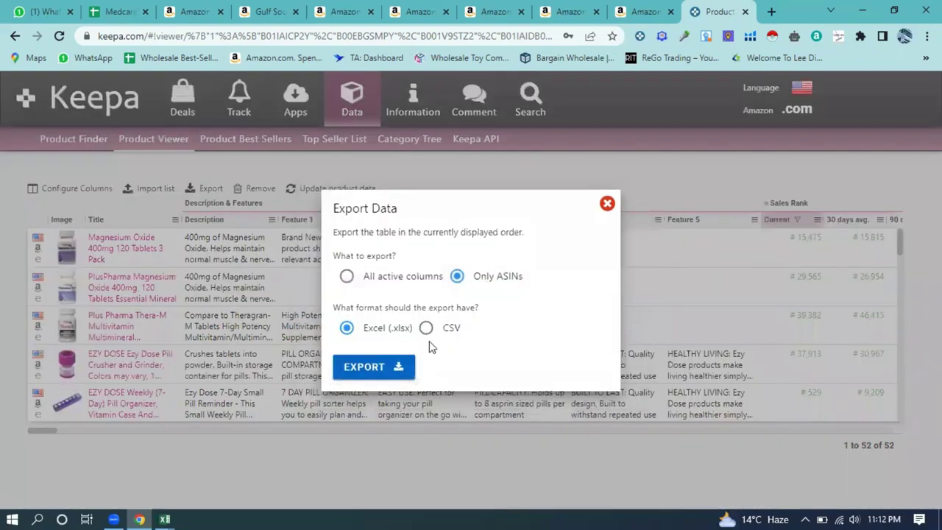
click(393, 371)
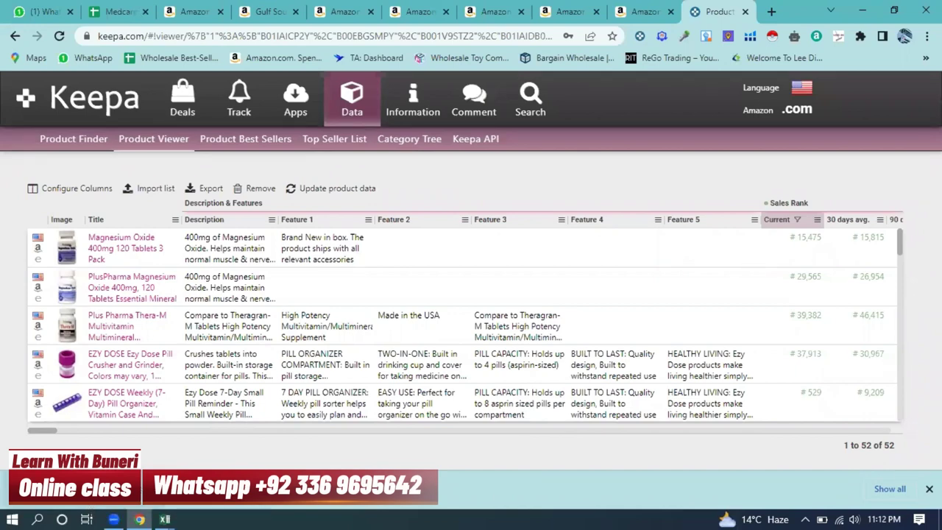
Step: Close Amazon sheet.xlsx in Excel, saving its changes, and look through the ASINs in the exported Keepa workbook
key(alt+Tab)
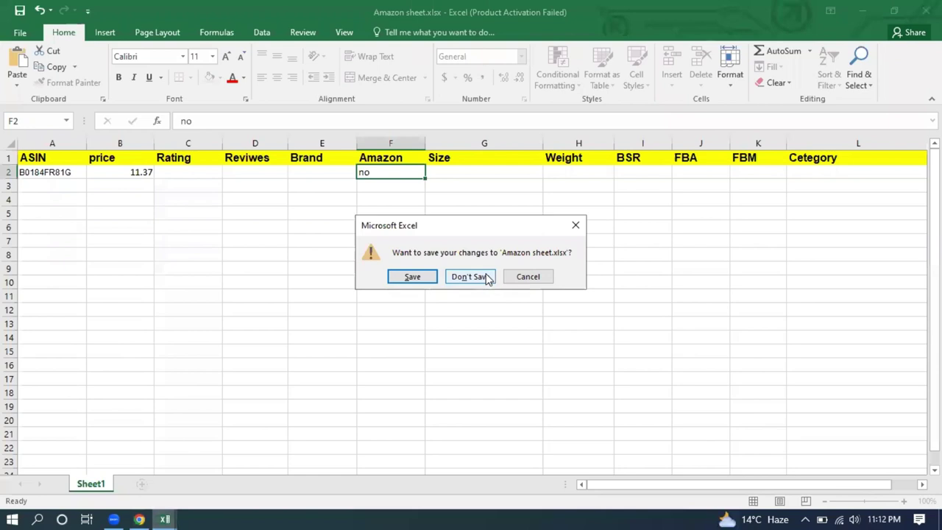
click(410, 278)
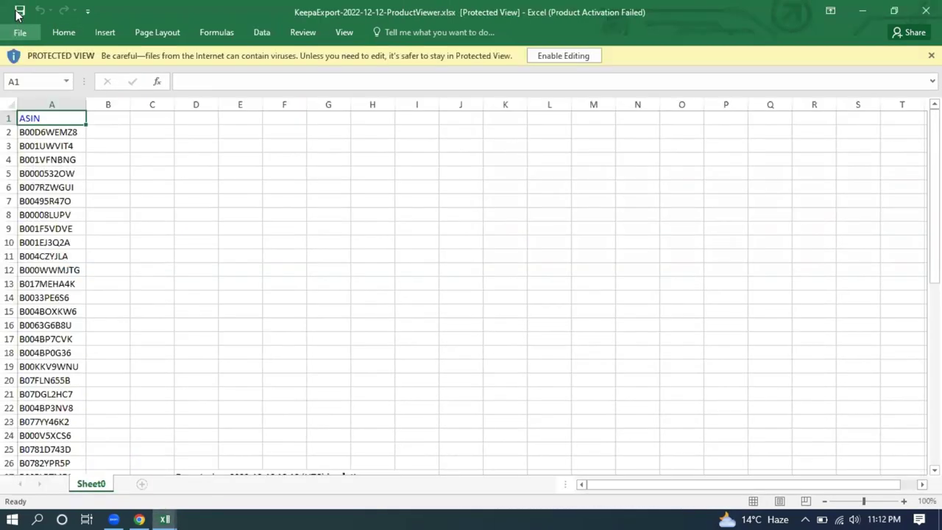
scroll(55, 250, down, 6)
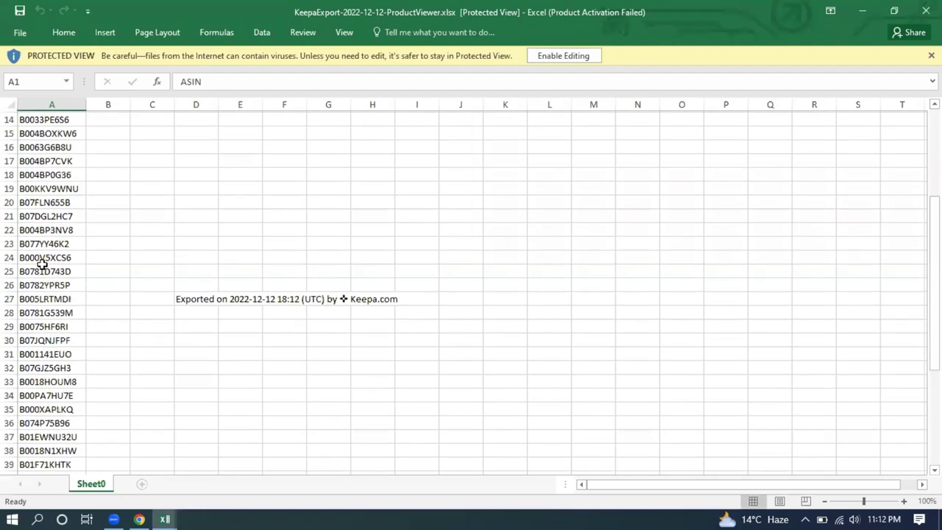
scroll(55, 250, up, 6)
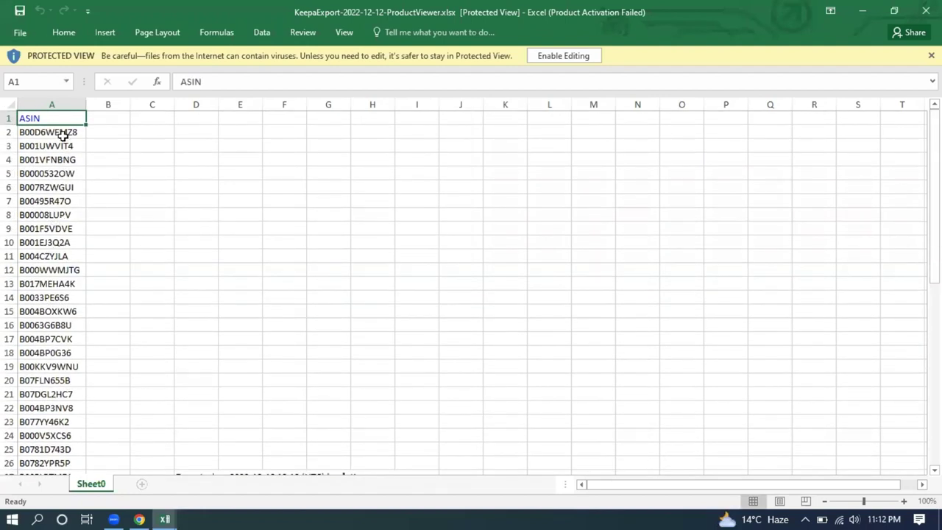
Step: Copy the first ASIN, B00D6WEMZ8, from the exported Keepa workbook
click(63, 133)
right_click(62, 134)
click(95, 160)
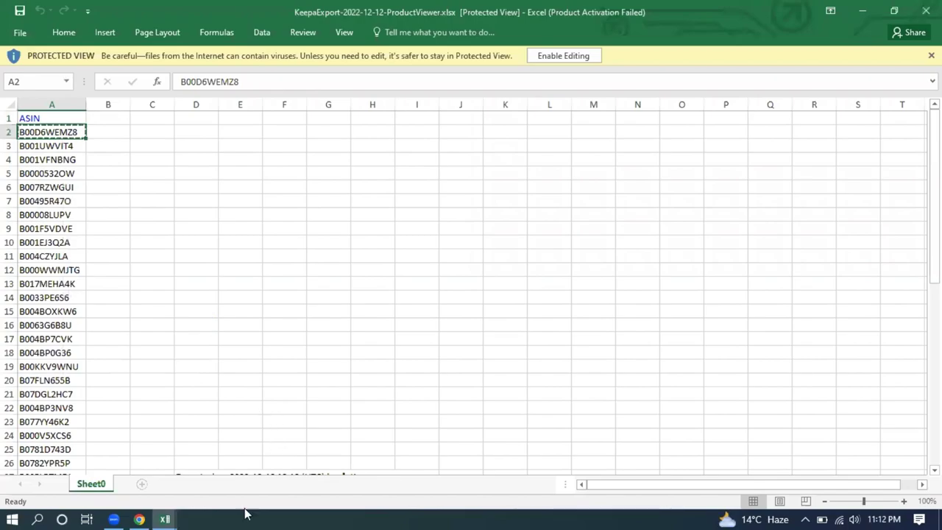
Step: Switch to the Gulf South Trading Co. storefront in Chrome and search all of Amazon.com for ASIN B00D6WEMZ8
click(139, 519)
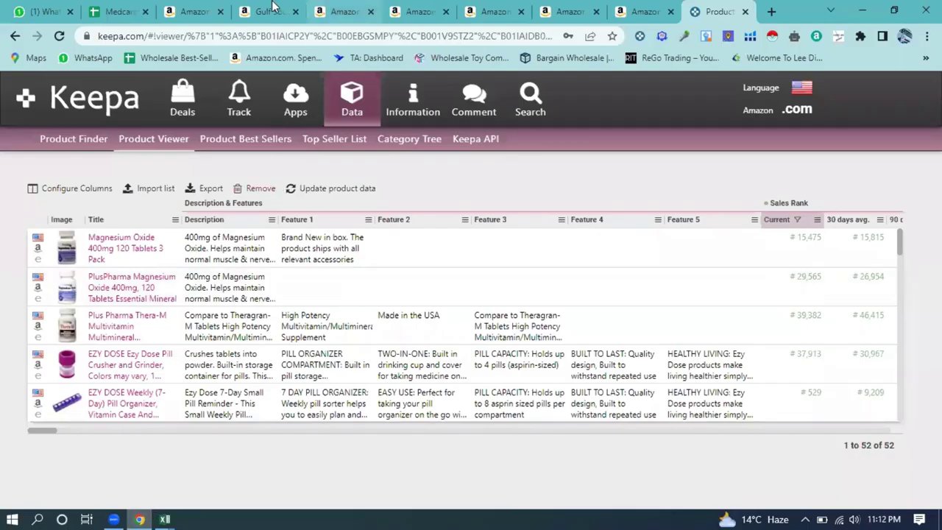
click(193, 11)
click(274, 11)
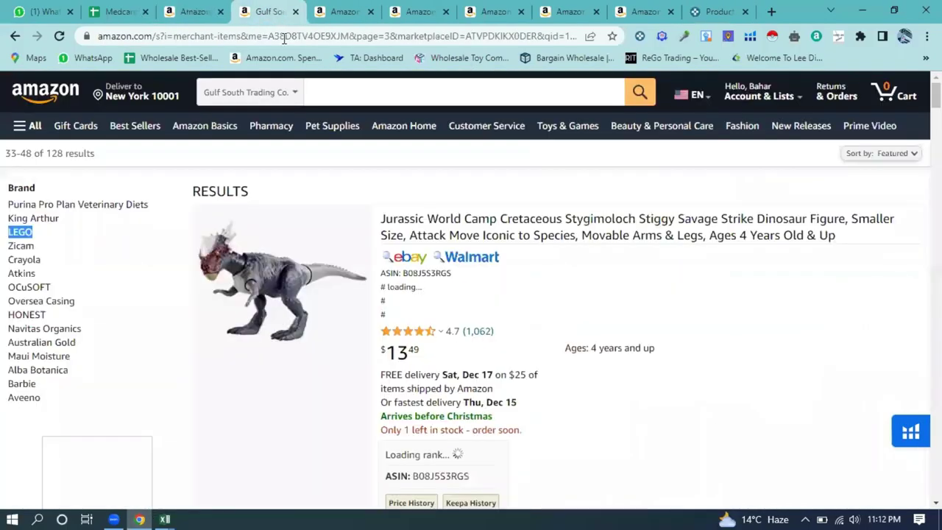
click(291, 94)
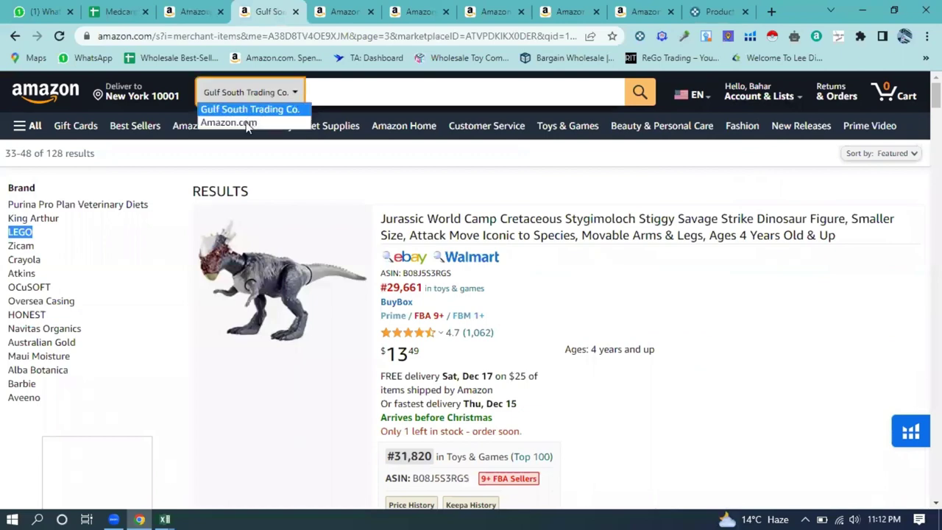
click(228, 123)
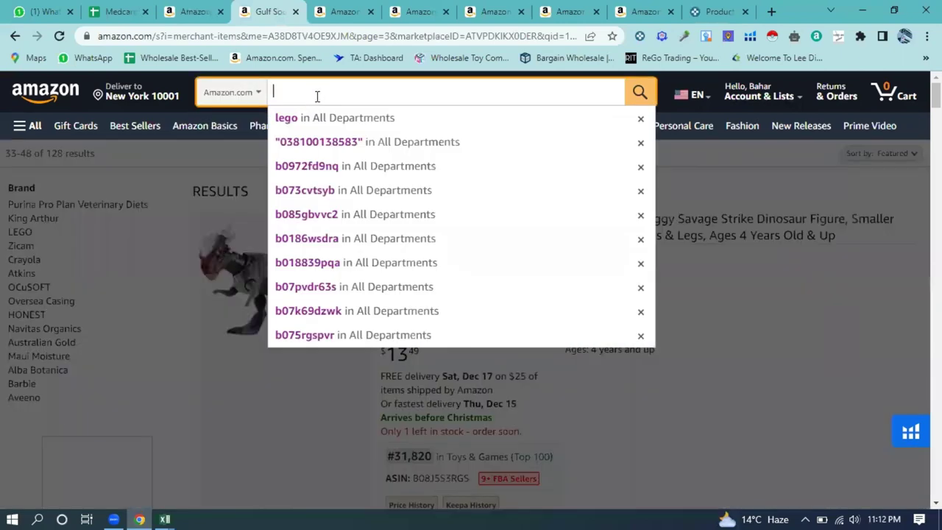
key(ctrl+v)
click(638, 92)
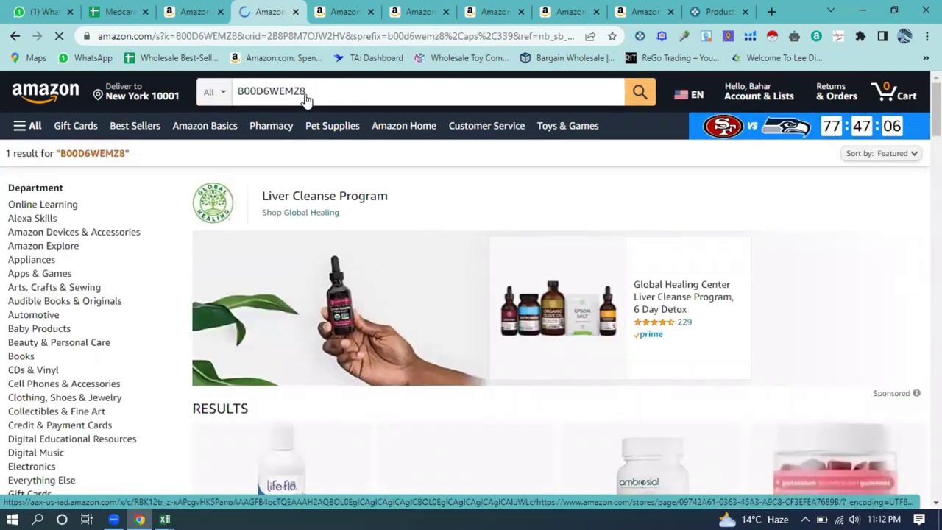
Step: Find the Magnesium Oxide 400mg 120 Tablets 3 Pack listing with ASIN B00D6WEMZ8 in the results and open its product page
scroll(354, 261, down, 5)
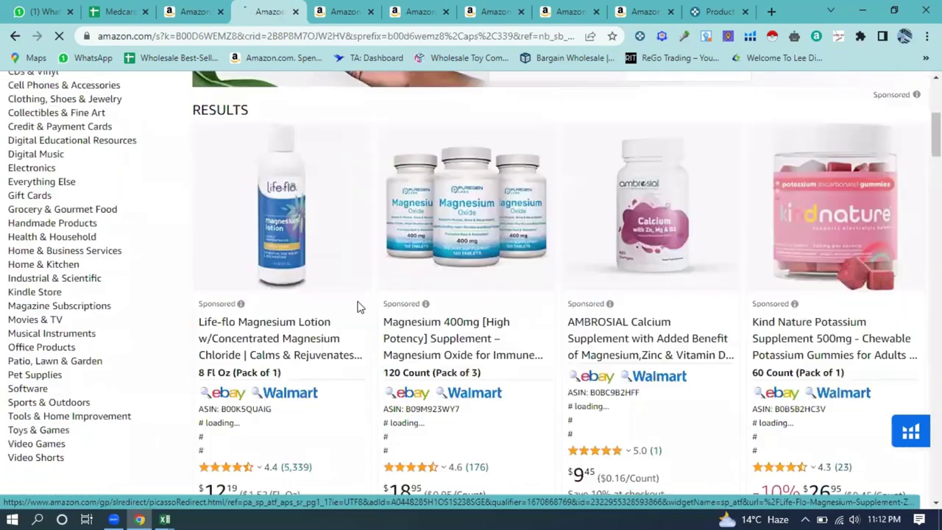
scroll(346, 328, down, 1)
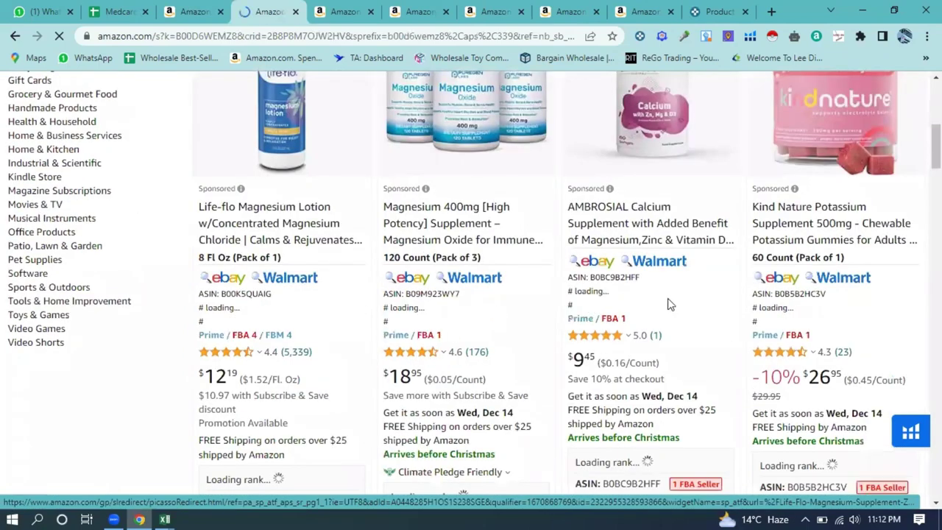
scroll(509, 284, down, 5)
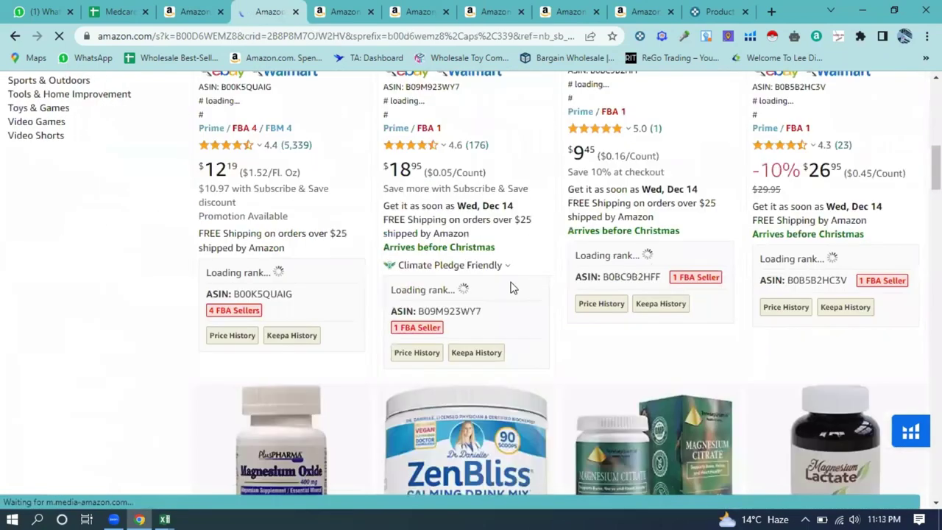
scroll(484, 295, down, 2)
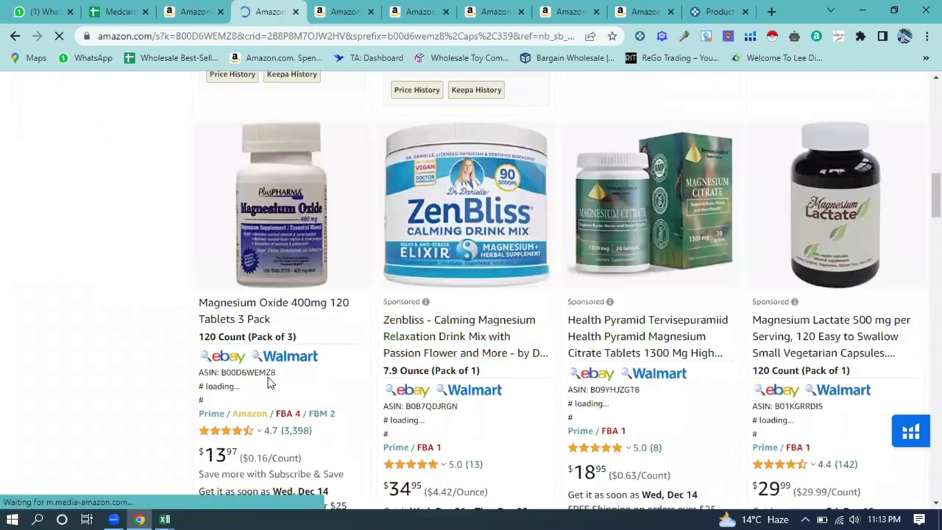
scroll(274, 373, down, 2)
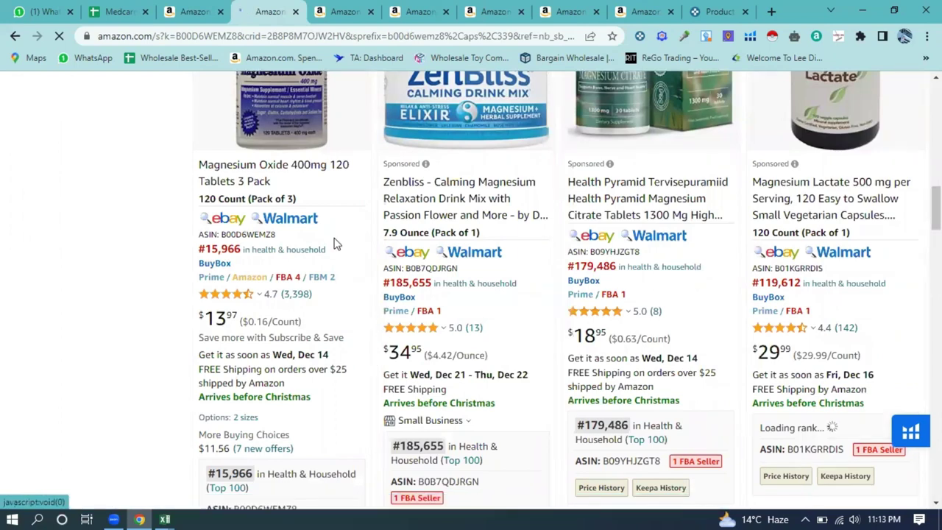
click(269, 156)
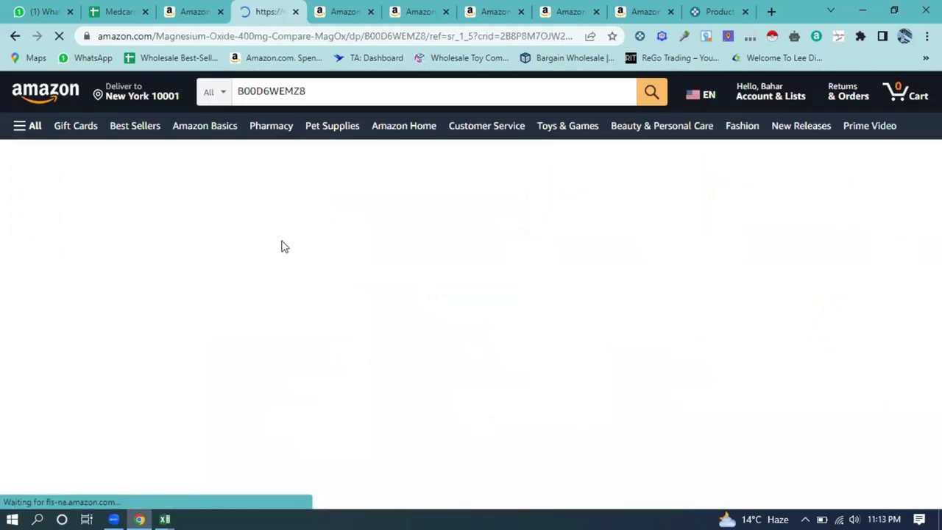
Step: Examine the Magnesium Oxide product page, checking the other sellers' offers and the Keepa section
scroll(314, 256, down, 10)
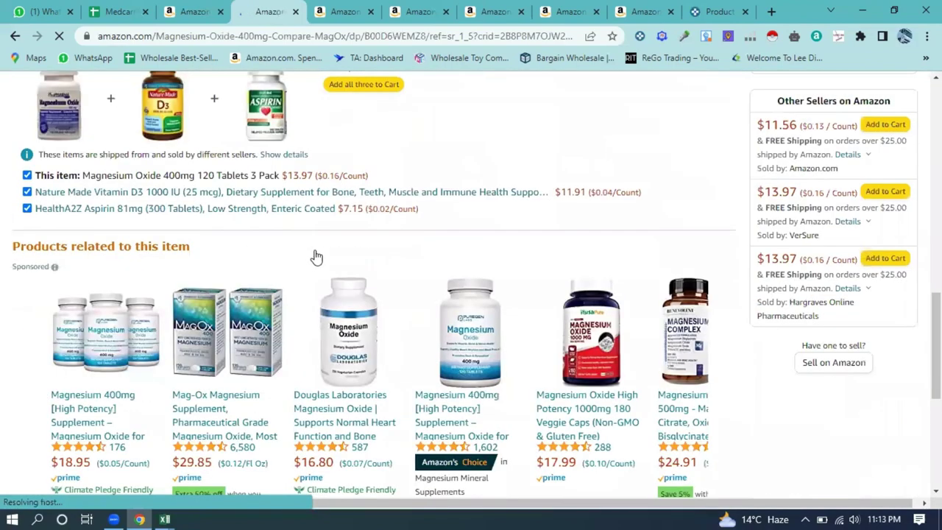
scroll(334, 243, up, 4)
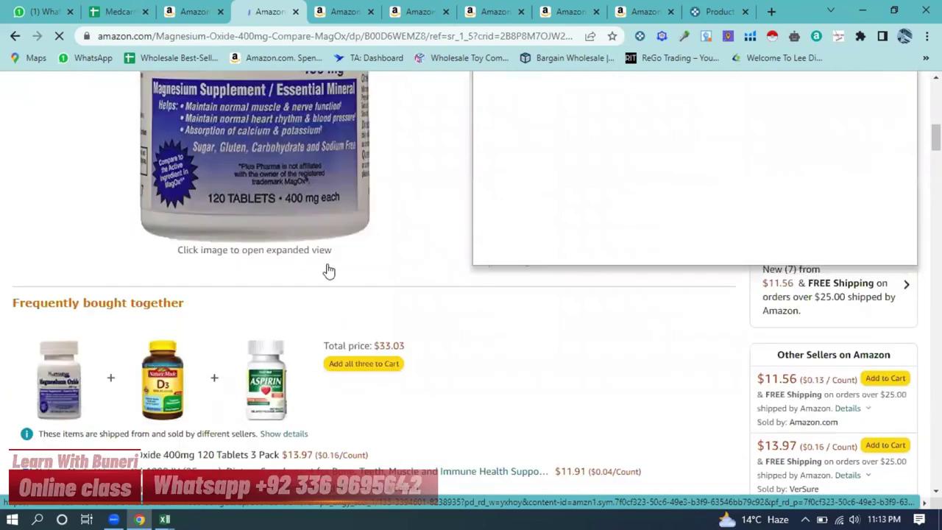
scroll(396, 295, up, 2)
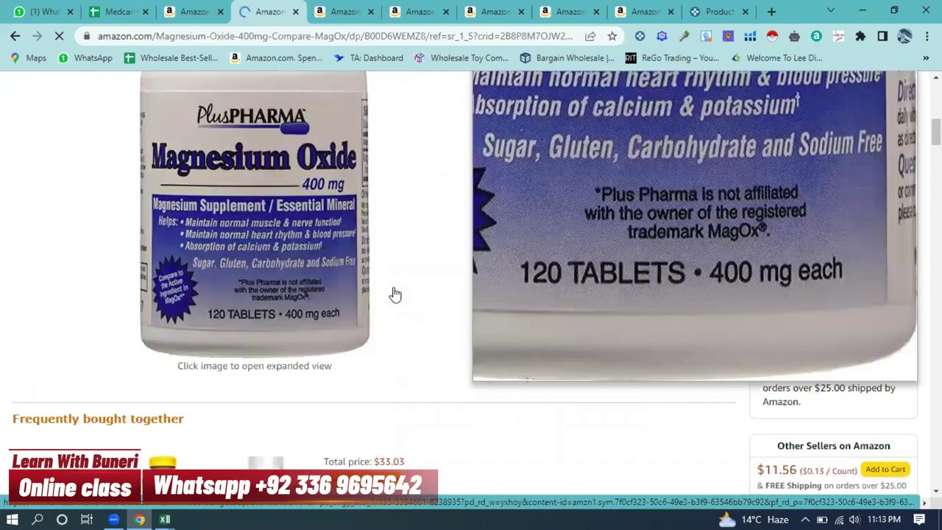
scroll(250, 307, down, 2)
scroll(487, 279, down, 2)
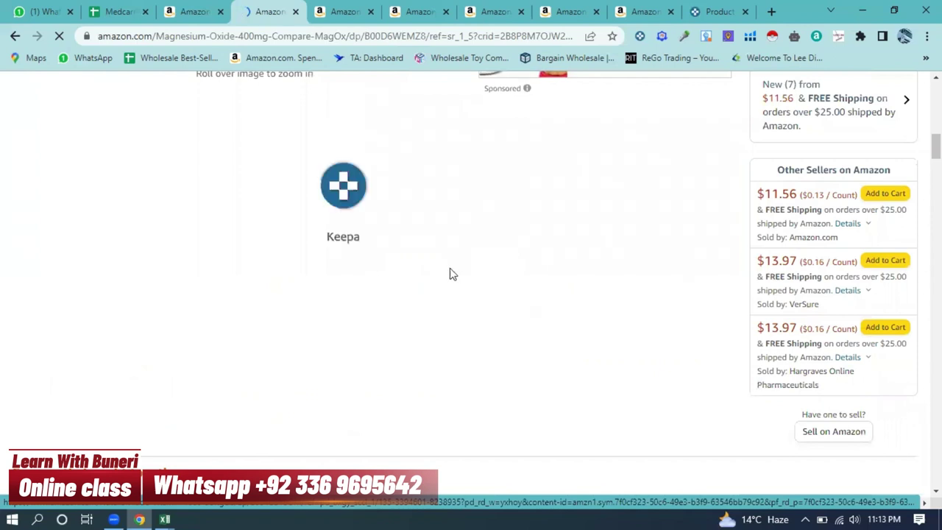
scroll(415, 280, down, 2)
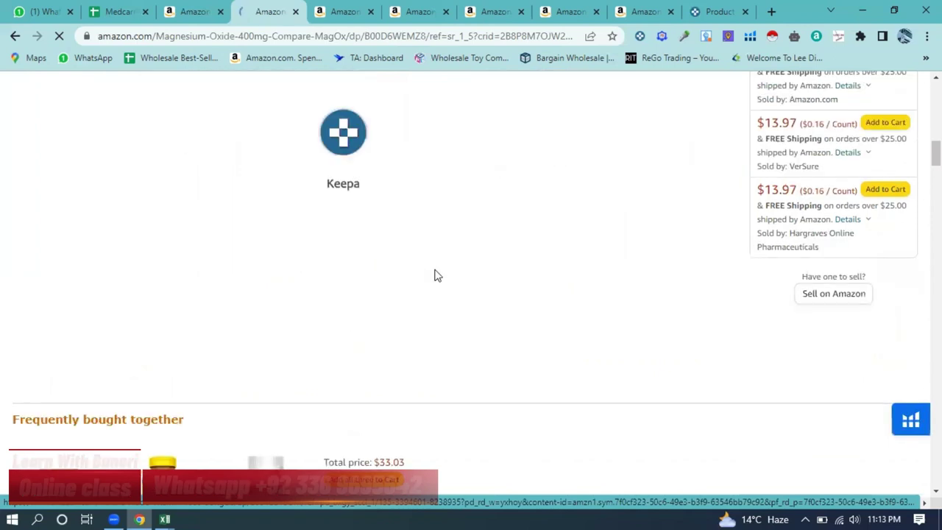